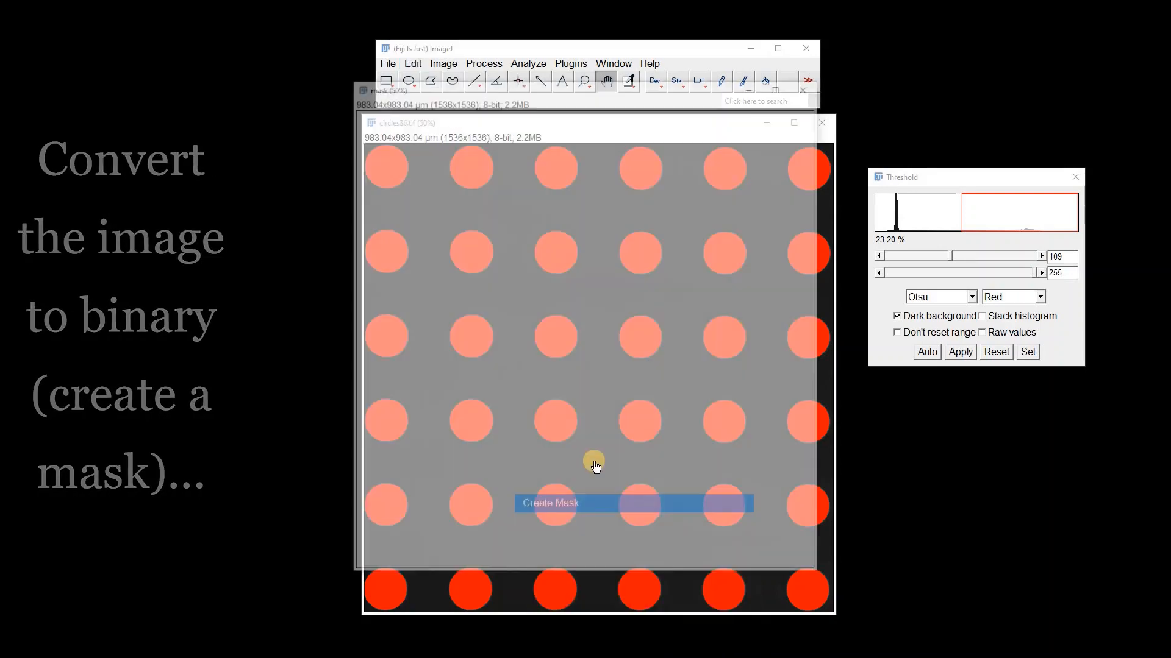
# Run MorphoLibJ's Connected Components Labeling on the mask image with connectivity 4 and an 8-bit result.
pyautogui.moveTo(470, 93); pyautogui.dragTo(481, 127)
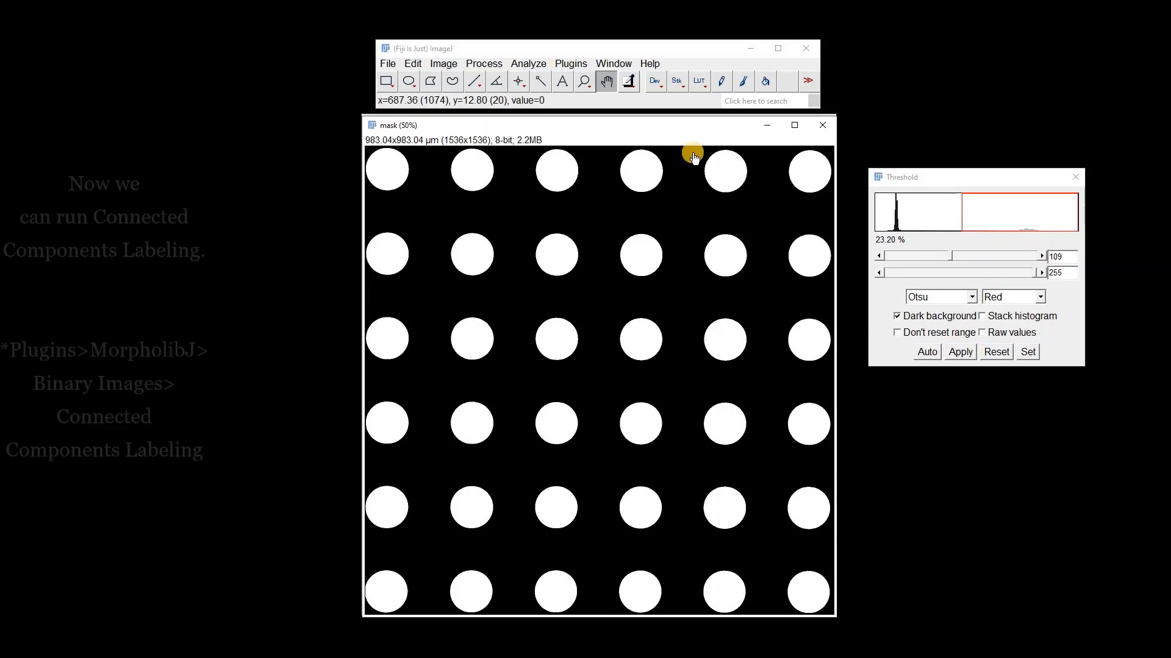
pyautogui.click(566, 64)
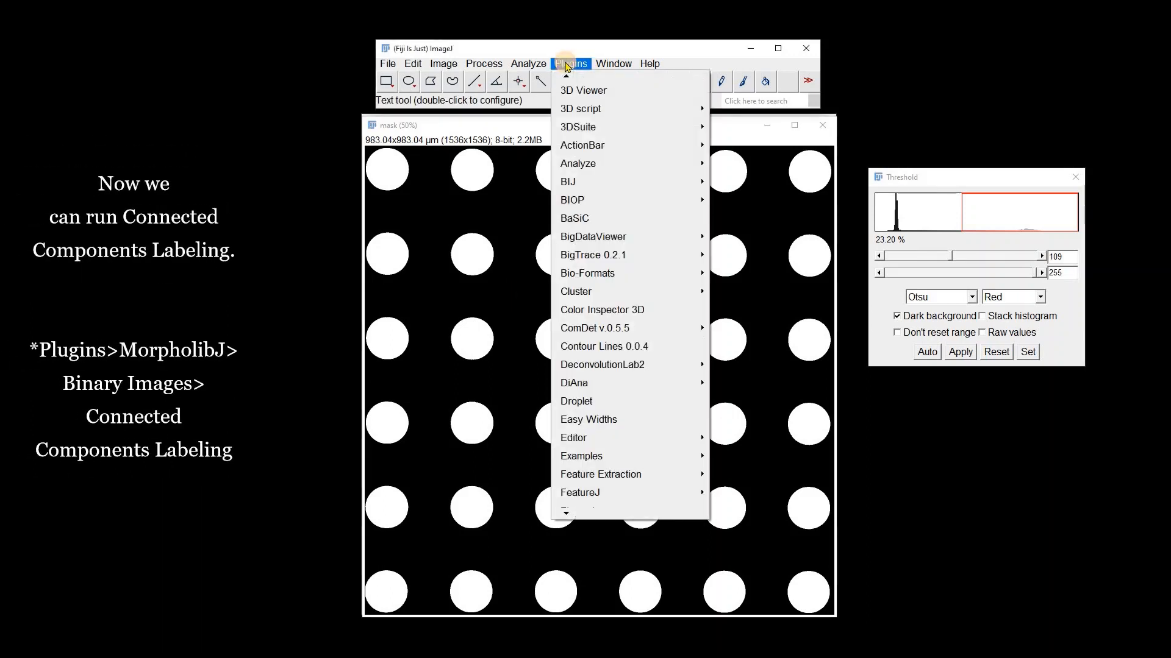
pyautogui.moveTo(566, 514)
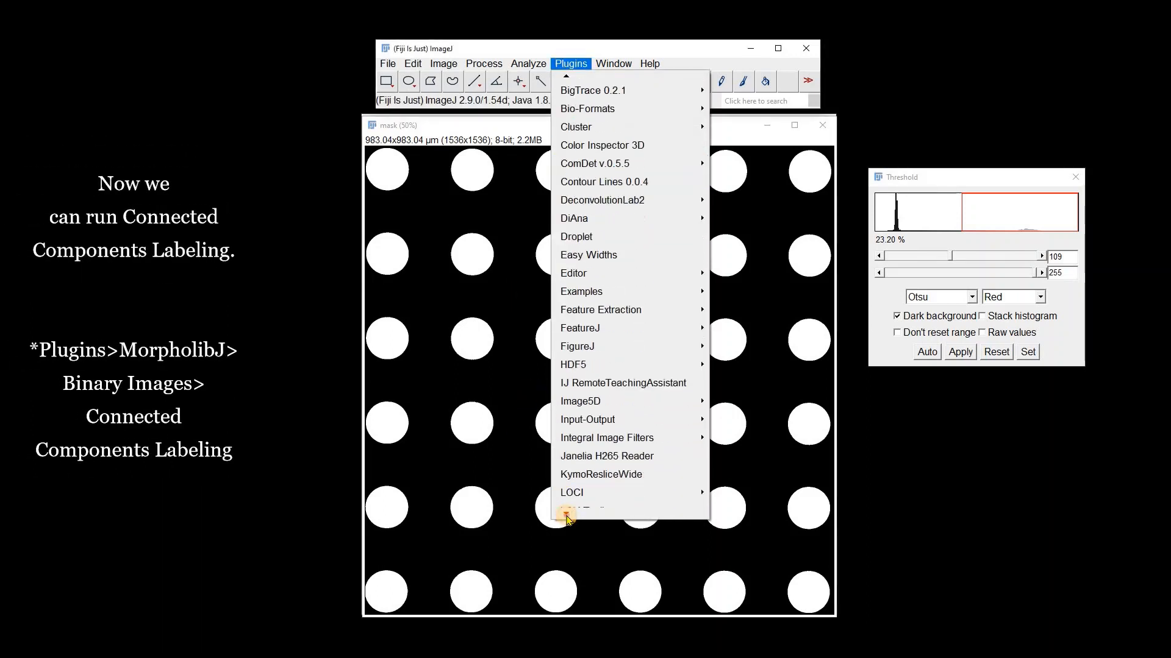
pyautogui.moveTo(683, 255)
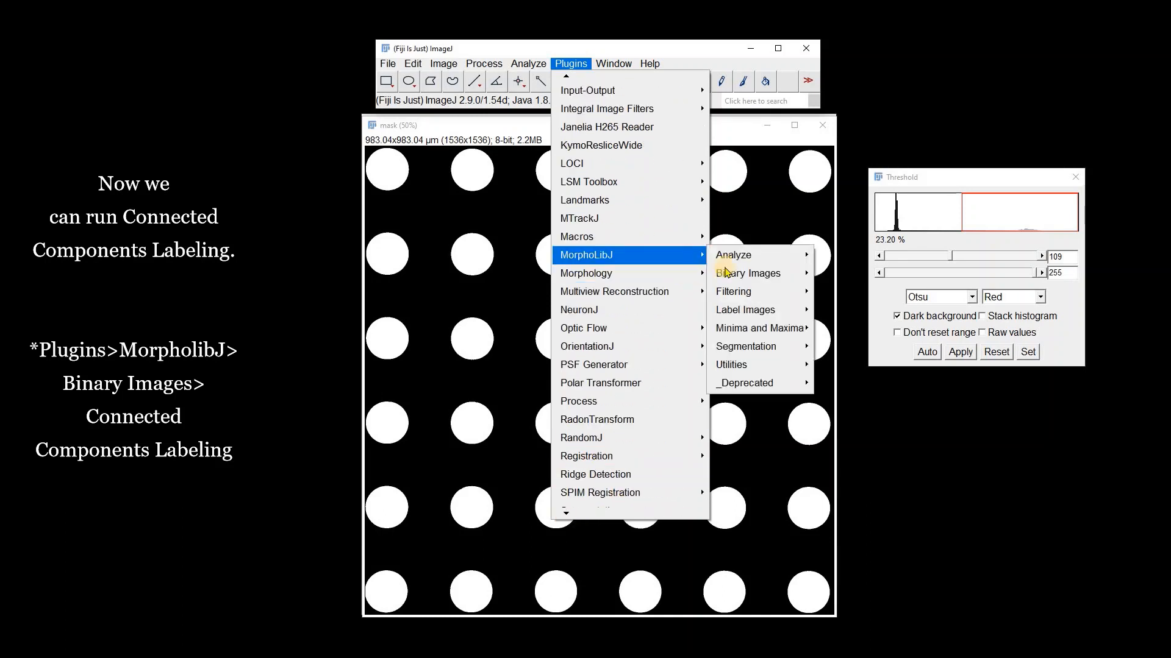
pyautogui.moveTo(802, 280)
pyautogui.click(855, 277)
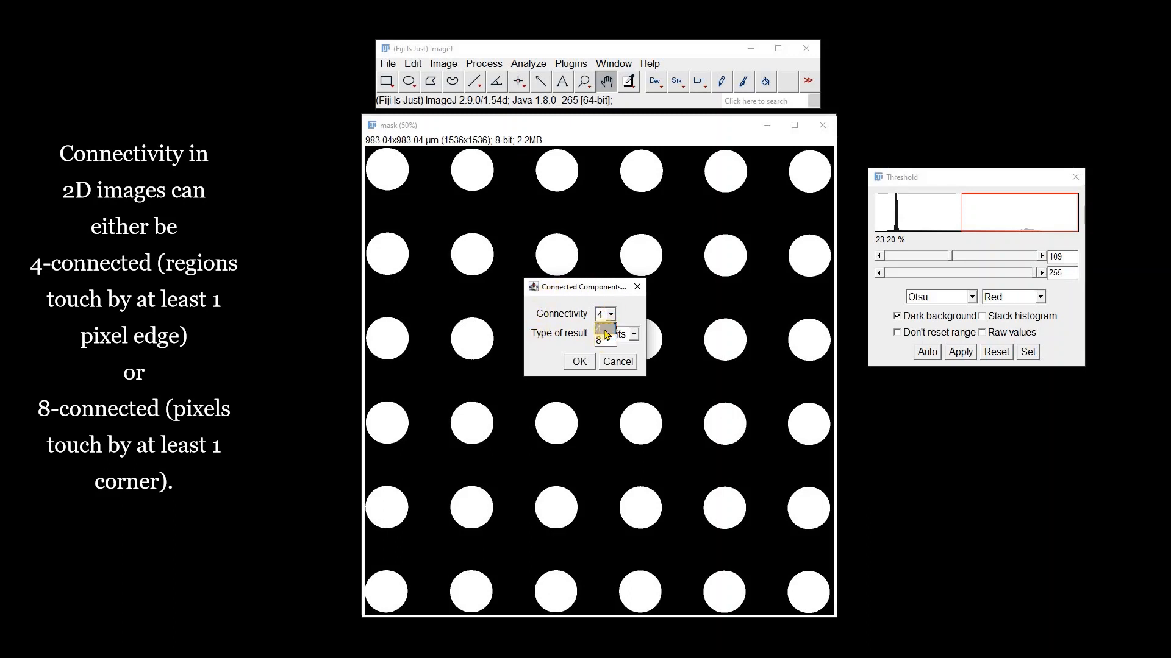
pyautogui.click(604, 330)
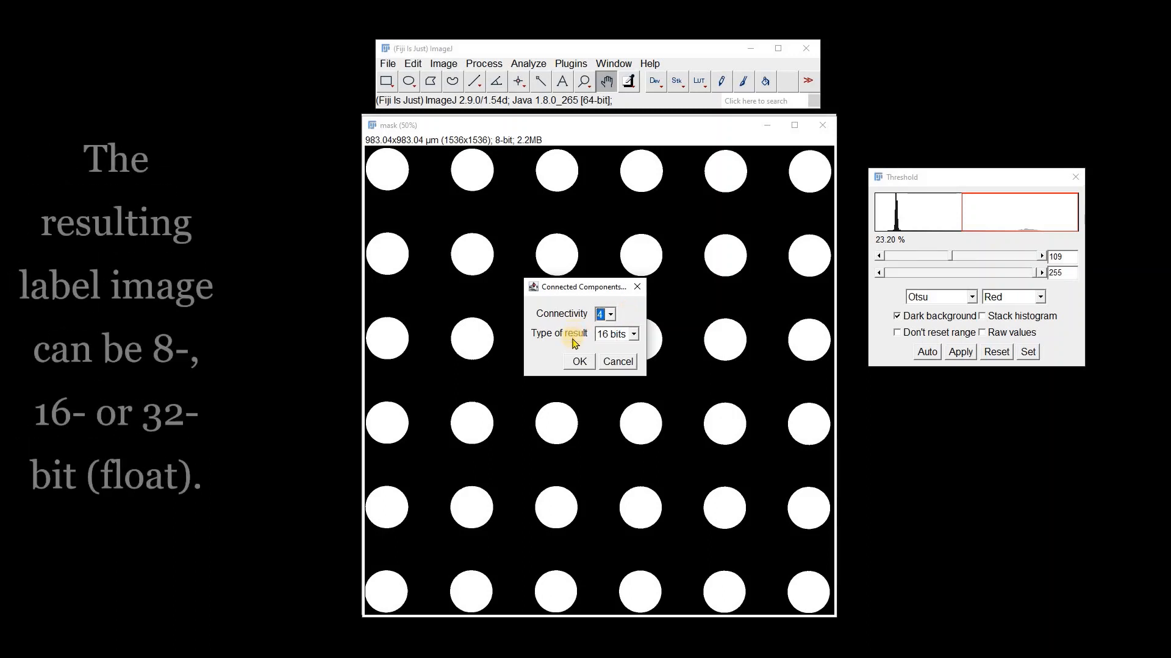
pyautogui.click(635, 336)
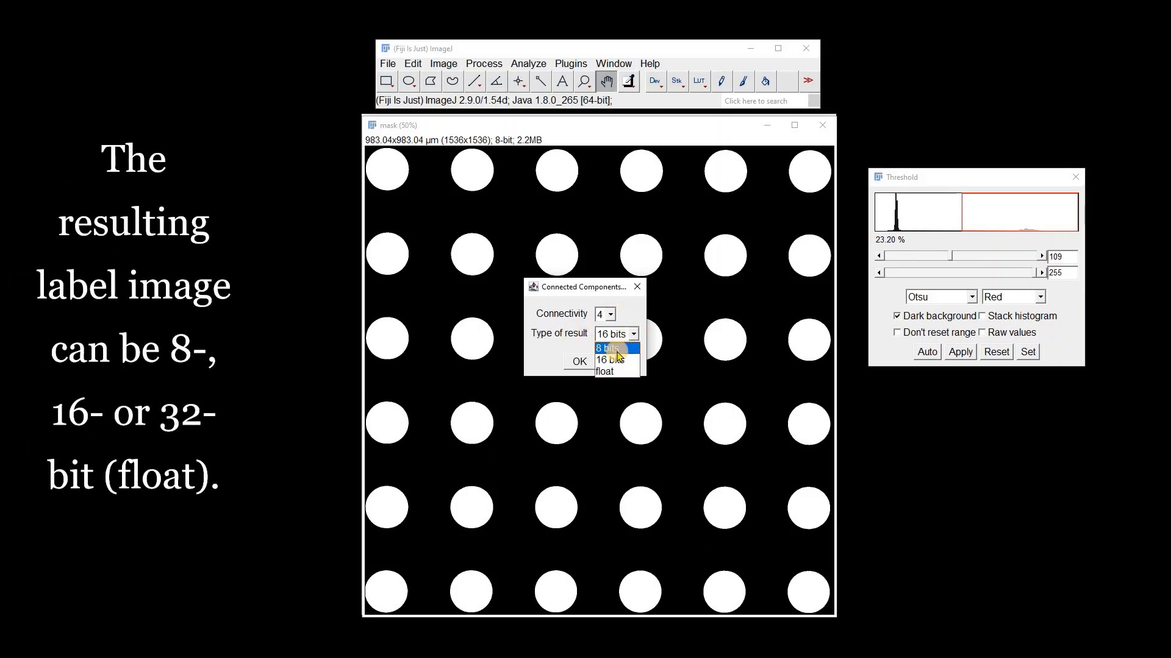
pyautogui.click(616, 350)
pyautogui.click(579, 361)
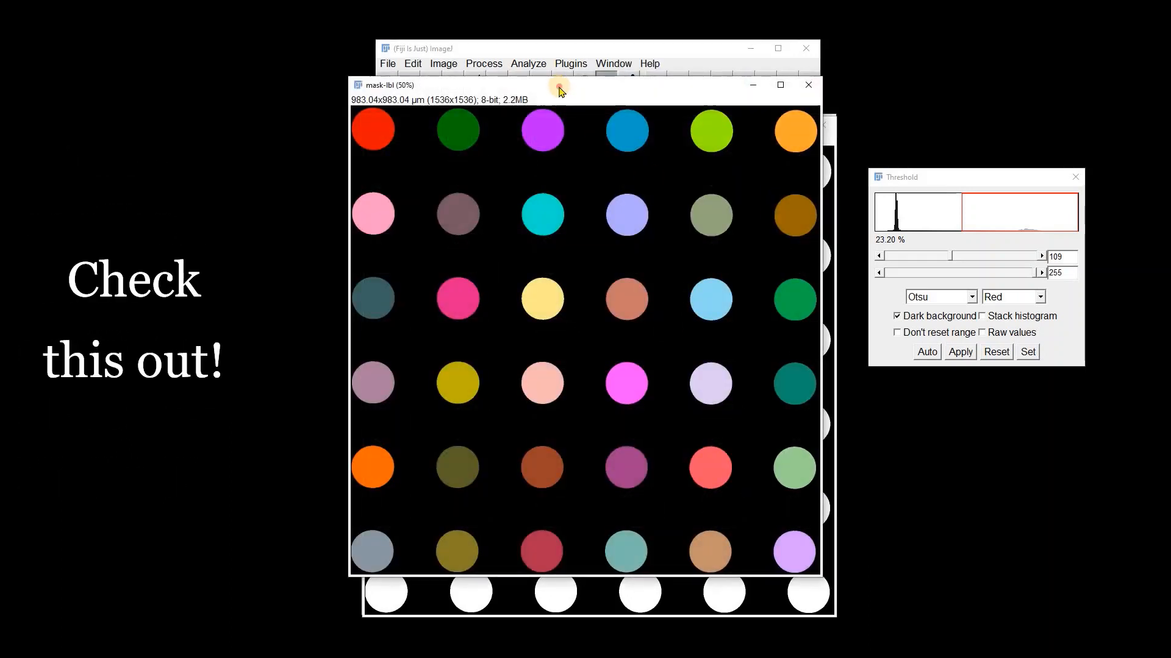
pyautogui.moveTo(557, 90); pyautogui.dragTo(574, 128)
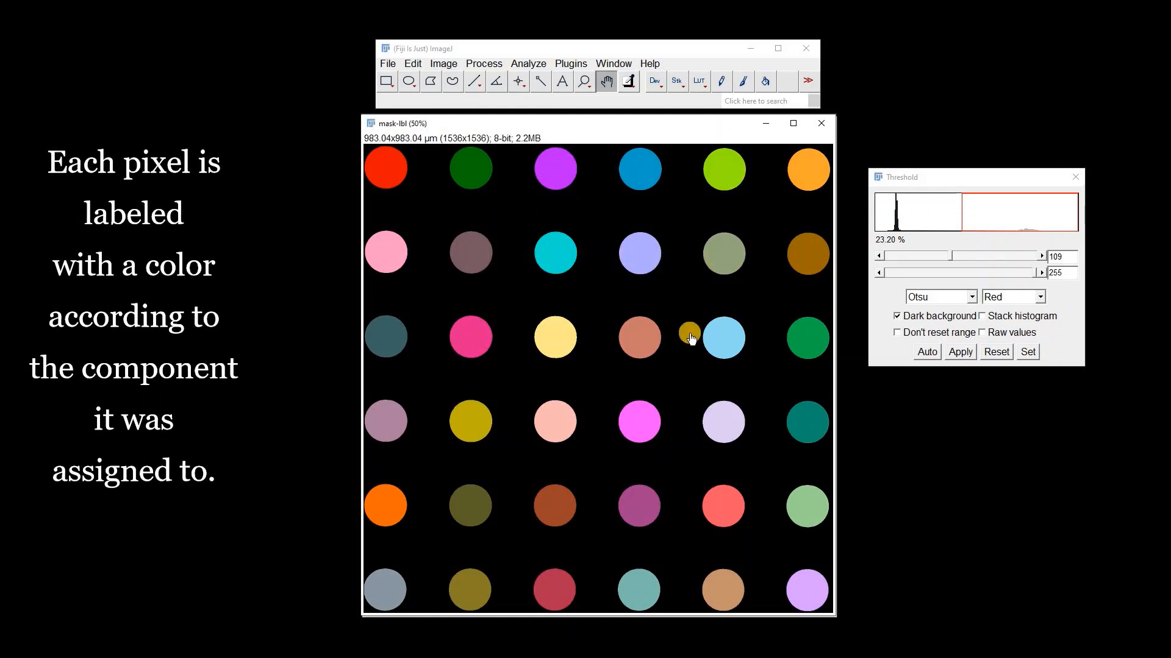
# Reduce the display of the mask, mask-lbl and circles36.tif images to 33.3% zoom.
pyautogui.moveTo(538, 126); pyautogui.dragTo(693, 126)
pyautogui.click(584, 85)
pyautogui.rightClick(473, 319)
pyautogui.rightClick(723, 308)
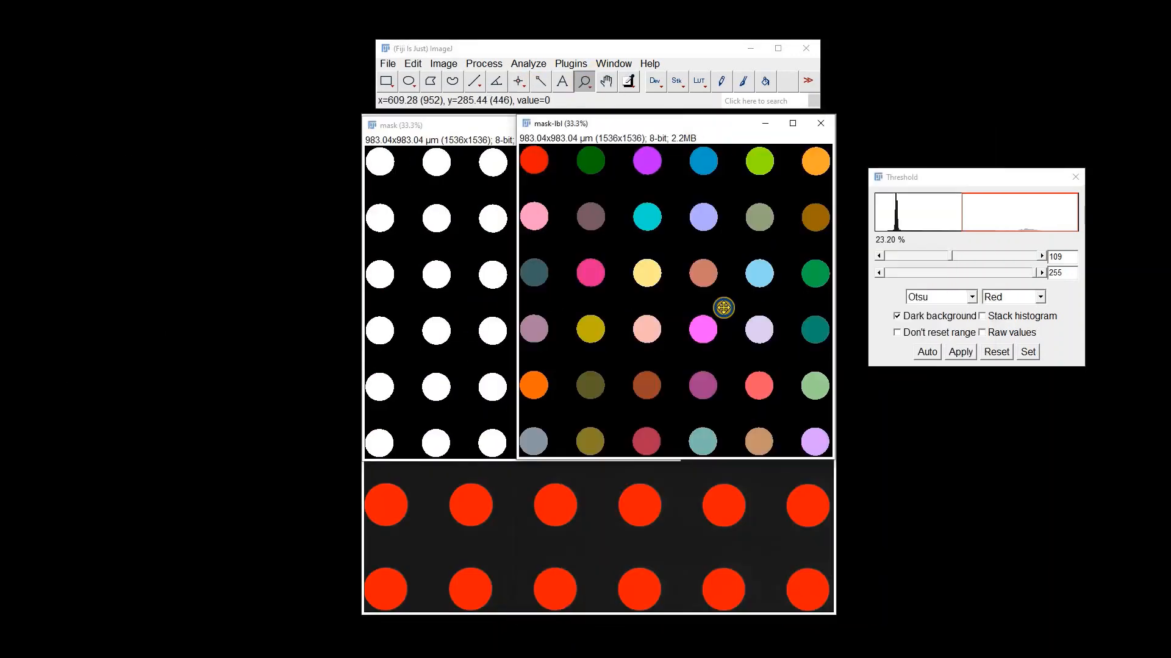
pyautogui.rightClick(551, 503)
# Reset the threshold on circles36.tif and spread the image windows apart with the mask in front.
pyautogui.click(998, 352)
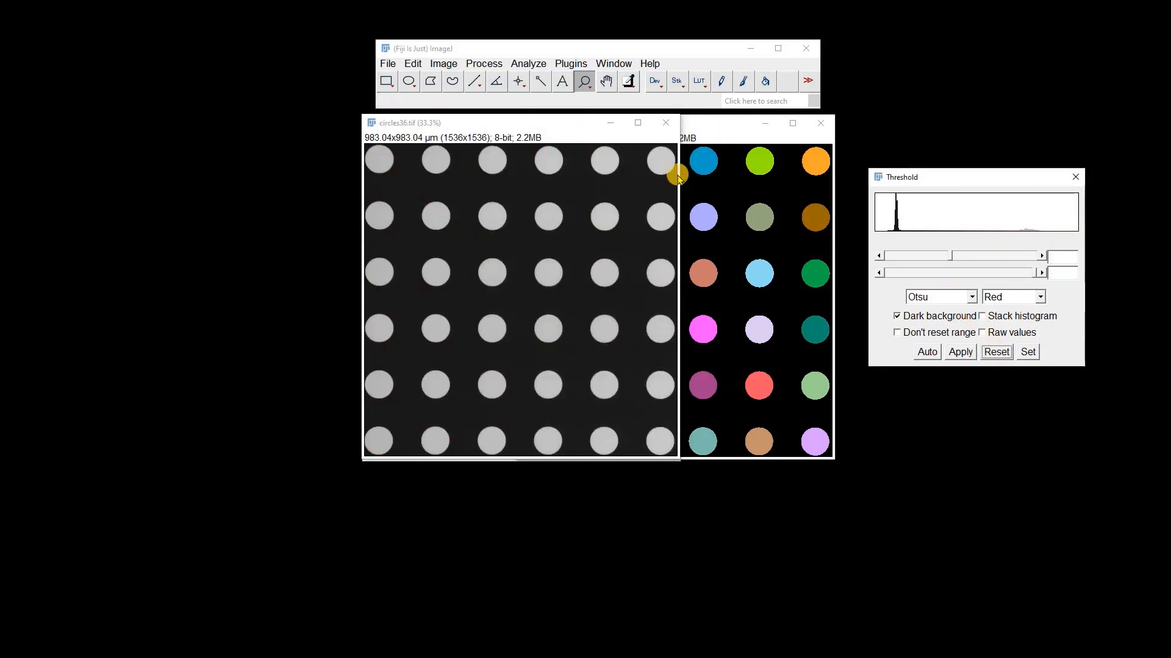
pyautogui.moveTo(557, 123); pyautogui.dragTo(540, 194)
pyautogui.moveTo(456, 126); pyautogui.dragTo(419, 145)
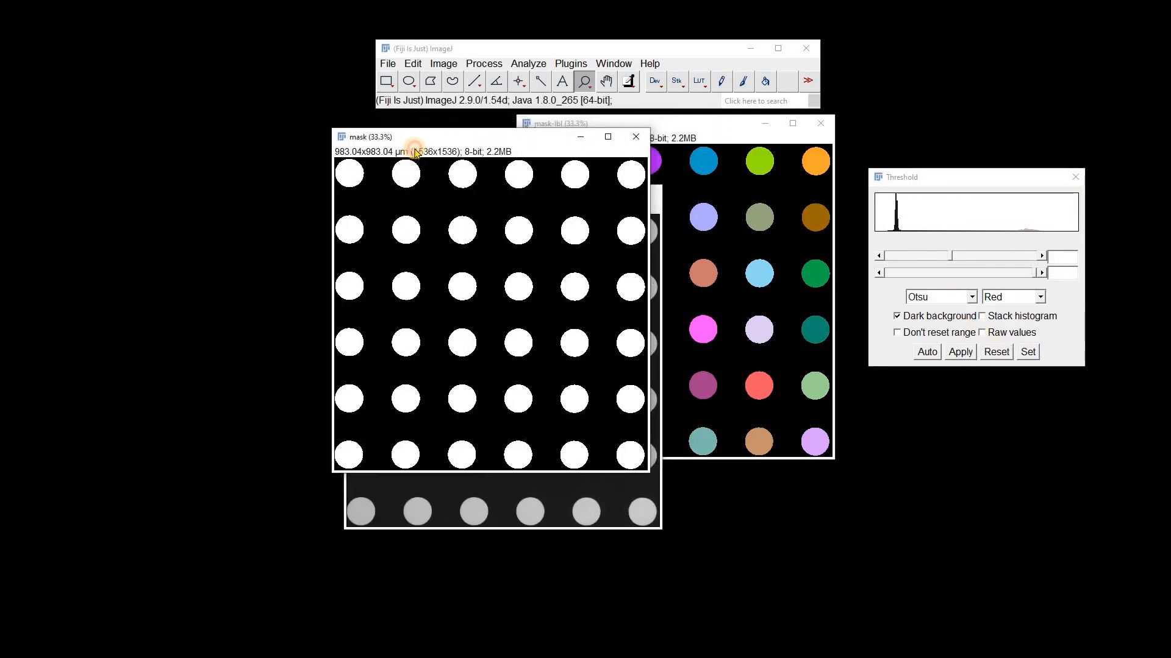
# Set the measurements to area, mean gray value, integrated density and Feret's diameter, limited to threshold, with 4 decimal places.
pyautogui.click(529, 64)
pyautogui.click(539, 199)
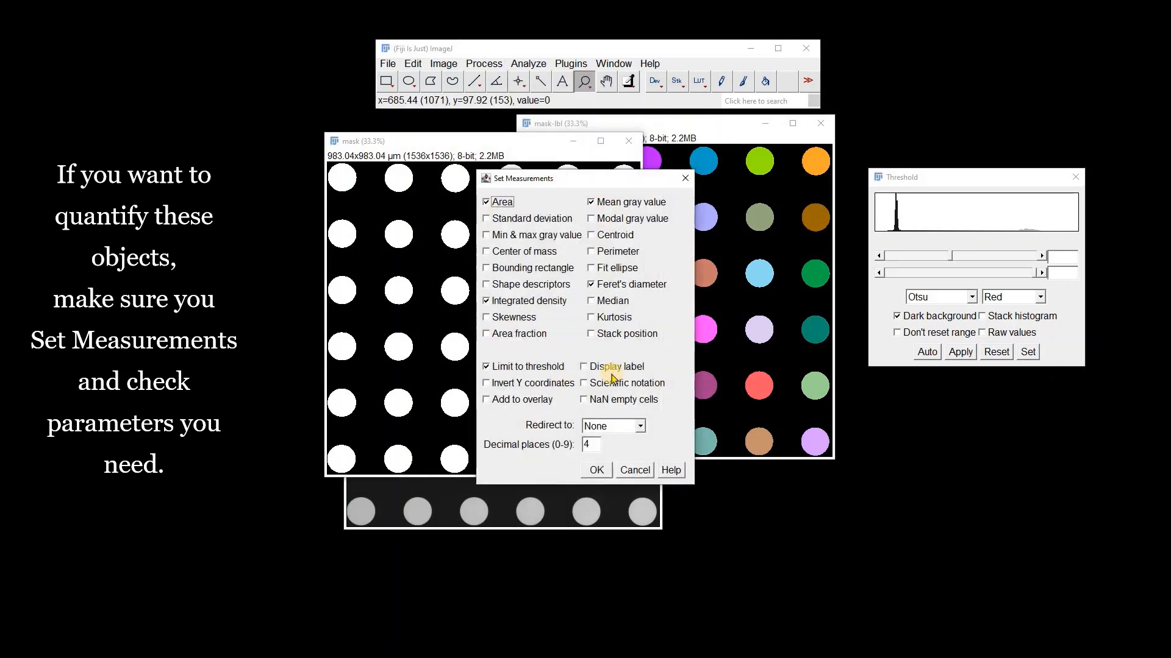
pyautogui.click(596, 471)
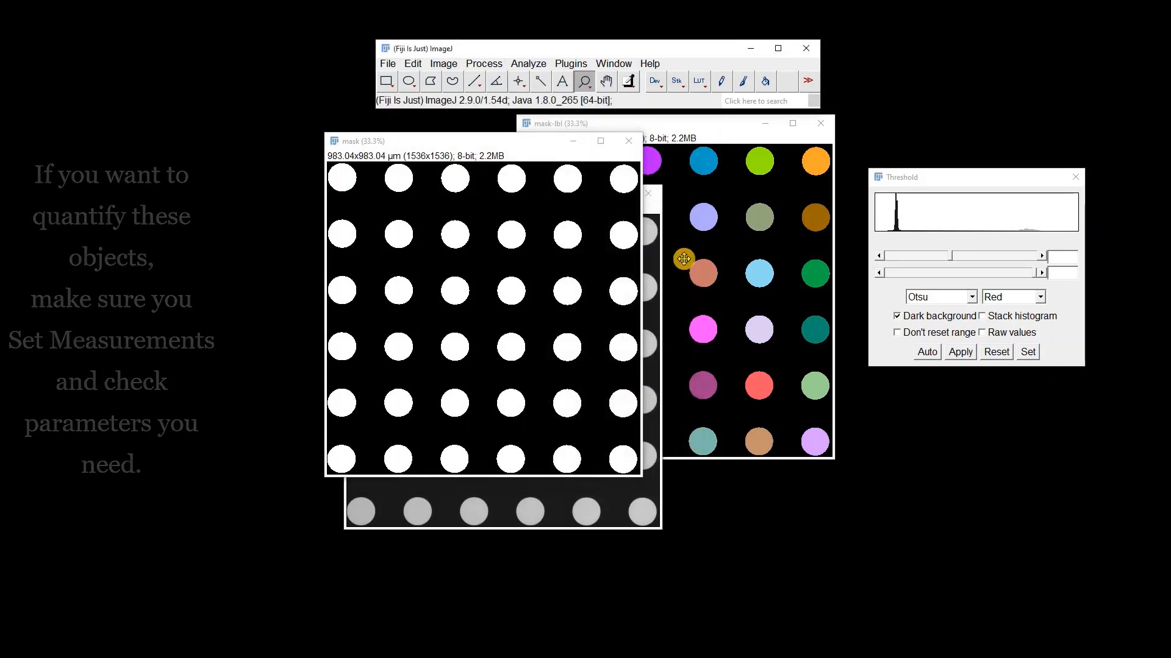
# Run Analyze Particles on the mask with size 0-Infinity and circularity 0.00-1.00, summarizing and adding the particles to the ROI Manager.
pyautogui.click(526, 64)
pyautogui.click(537, 108)
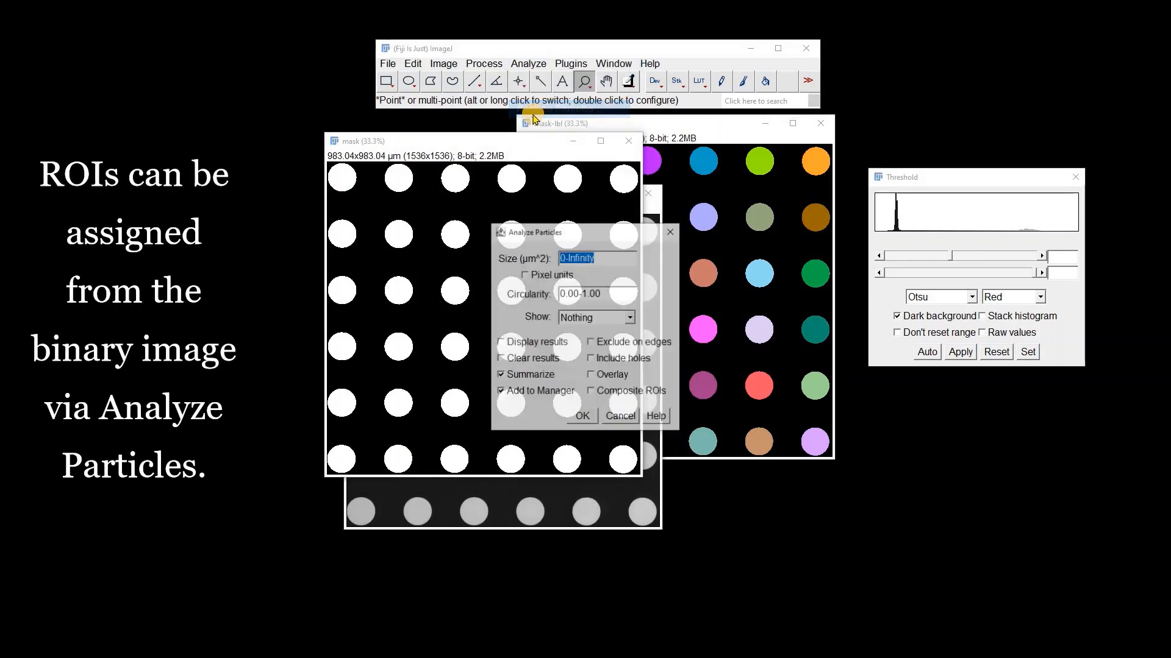
pyautogui.click(582, 417)
# Close the Threshold and Summary windows and place the ROI Manager beside the images.
pyautogui.click(1075, 177)
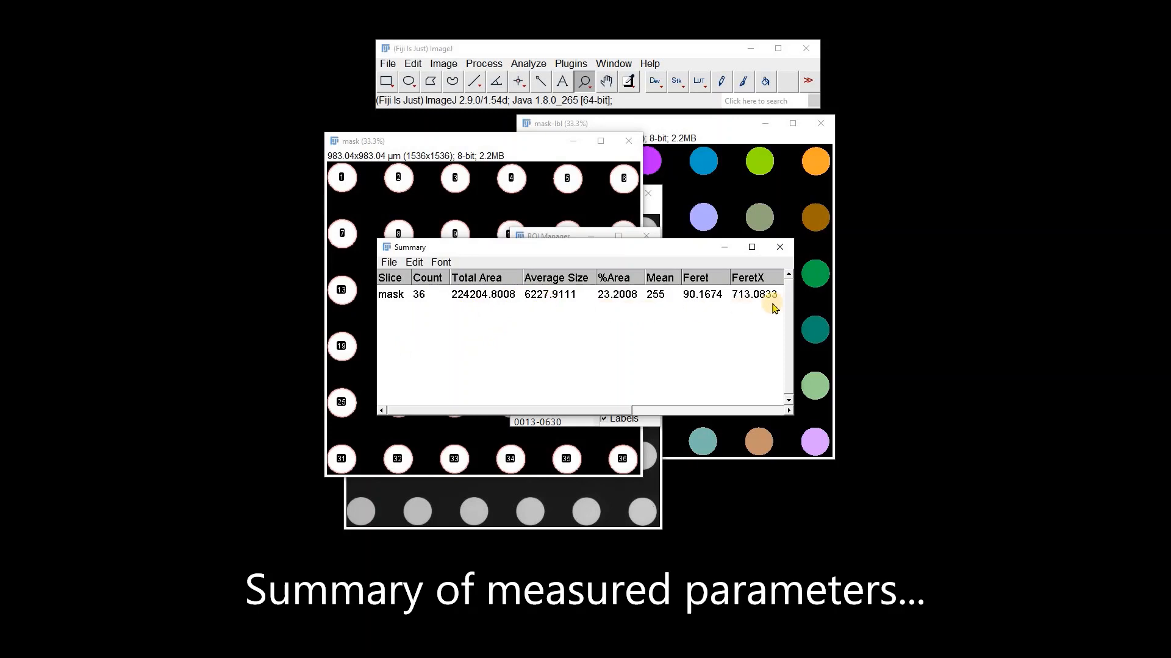
pyautogui.click(779, 246)
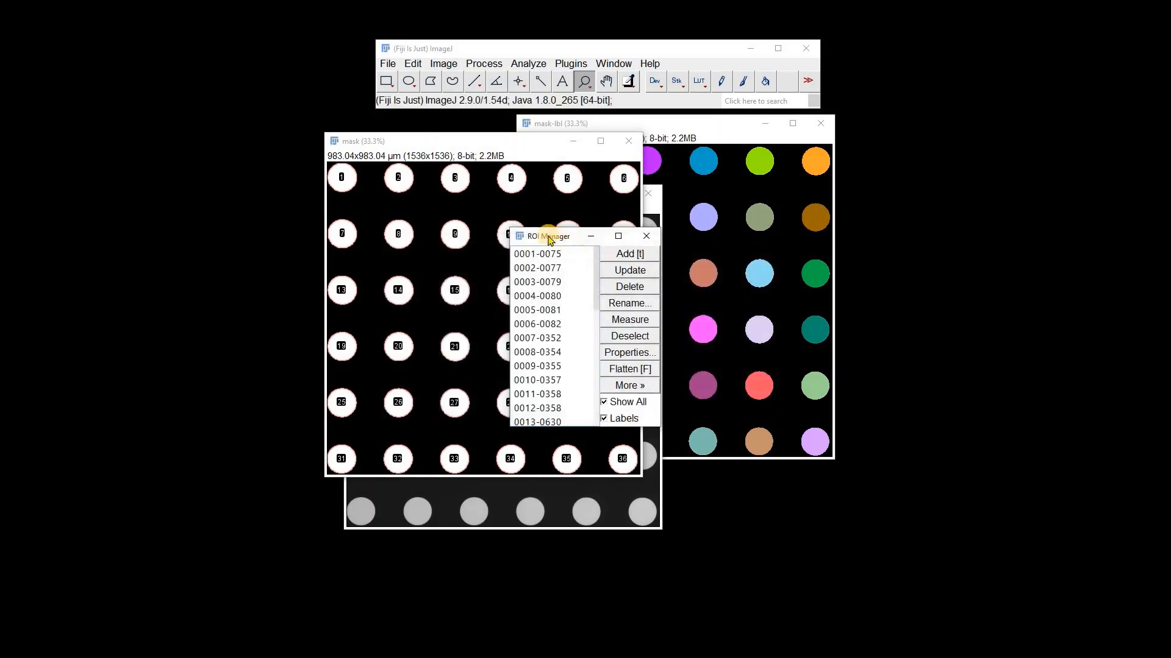
pyautogui.moveTo(549, 236); pyautogui.dragTo(901, 162)
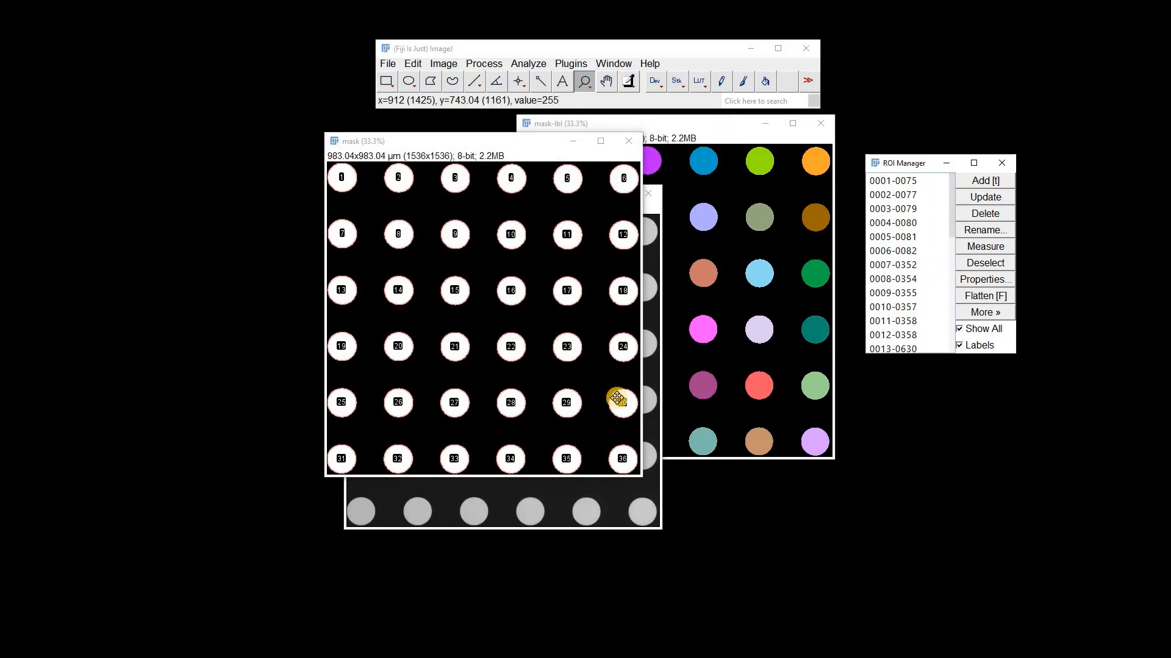
# Show all ROIs without labels on the original circles36.tif image and measure them there.
pyautogui.moveTo(479, 142); pyautogui.dragTo(605, 168)
pyautogui.click(419, 200)
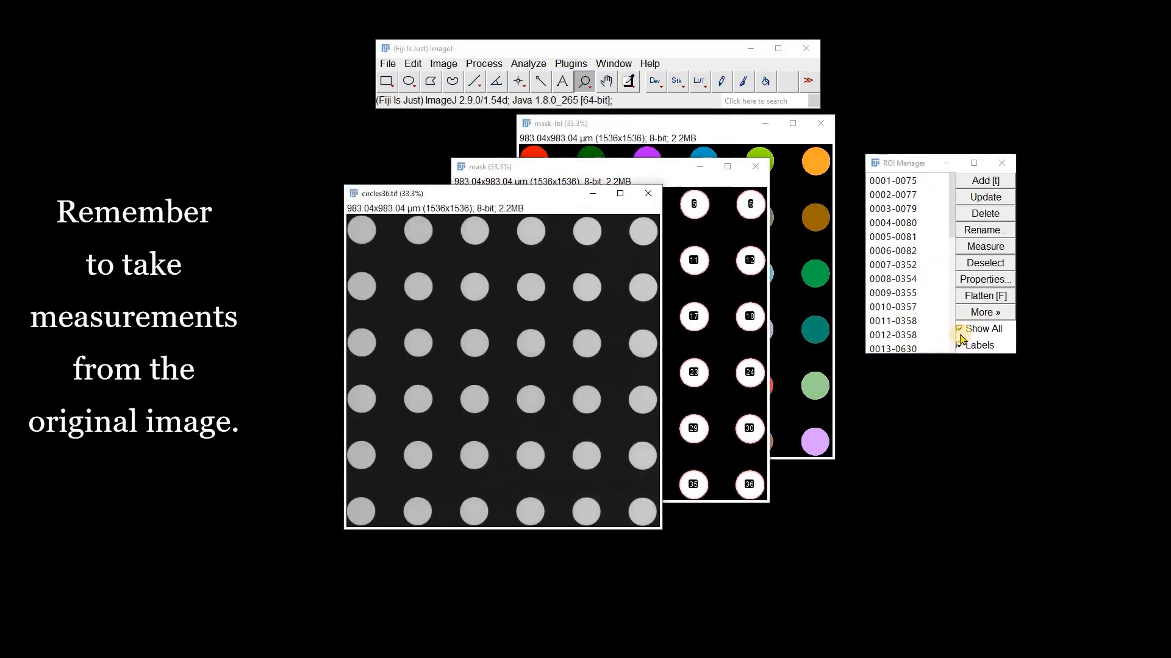
pyautogui.click(959, 333)
pyautogui.click(959, 346)
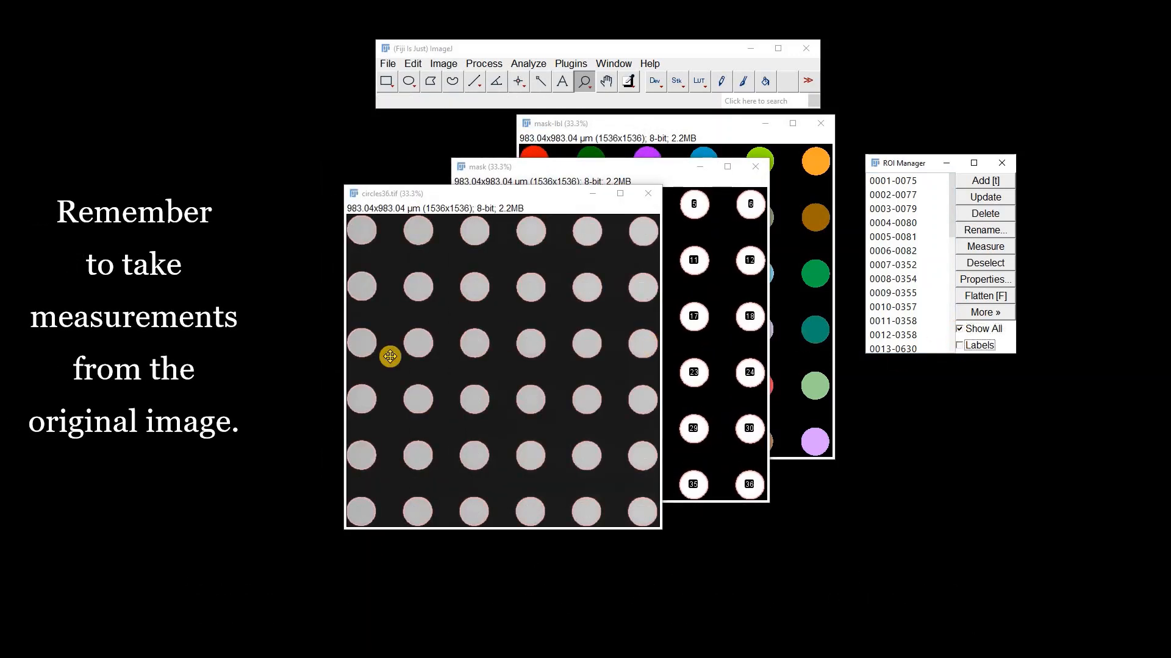
pyautogui.click(985, 247)
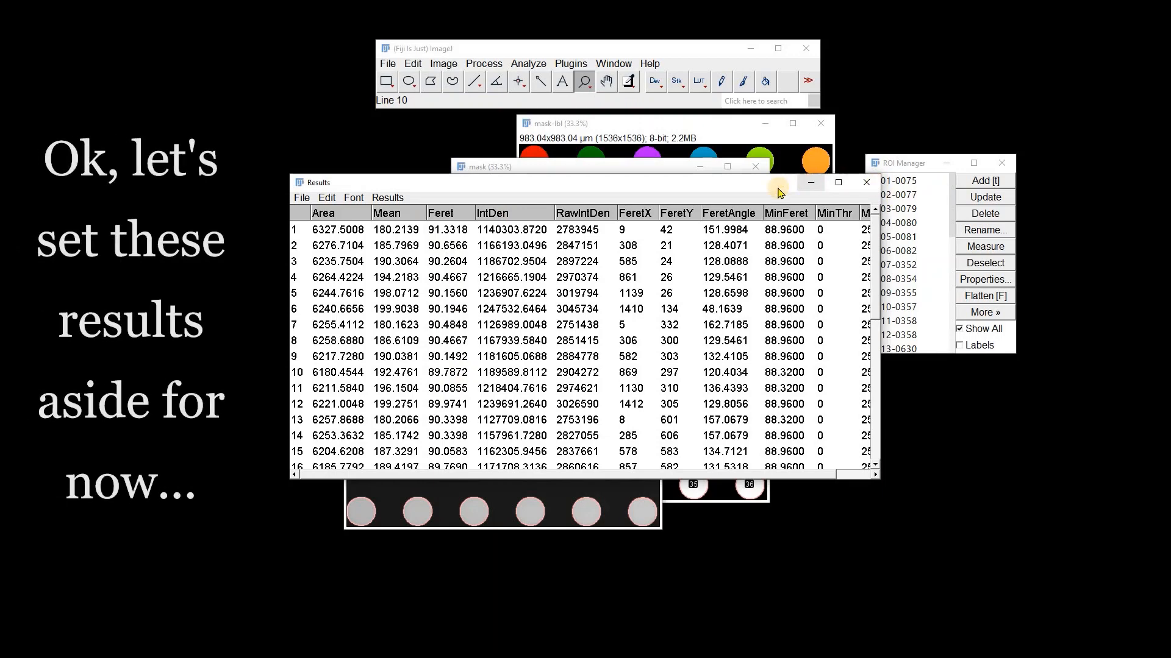
# Minimize the Results table, close the ROI Manager and bring the mask-lbl image to the front.
pyautogui.moveTo(366, 182); pyautogui.dragTo(601, 257)
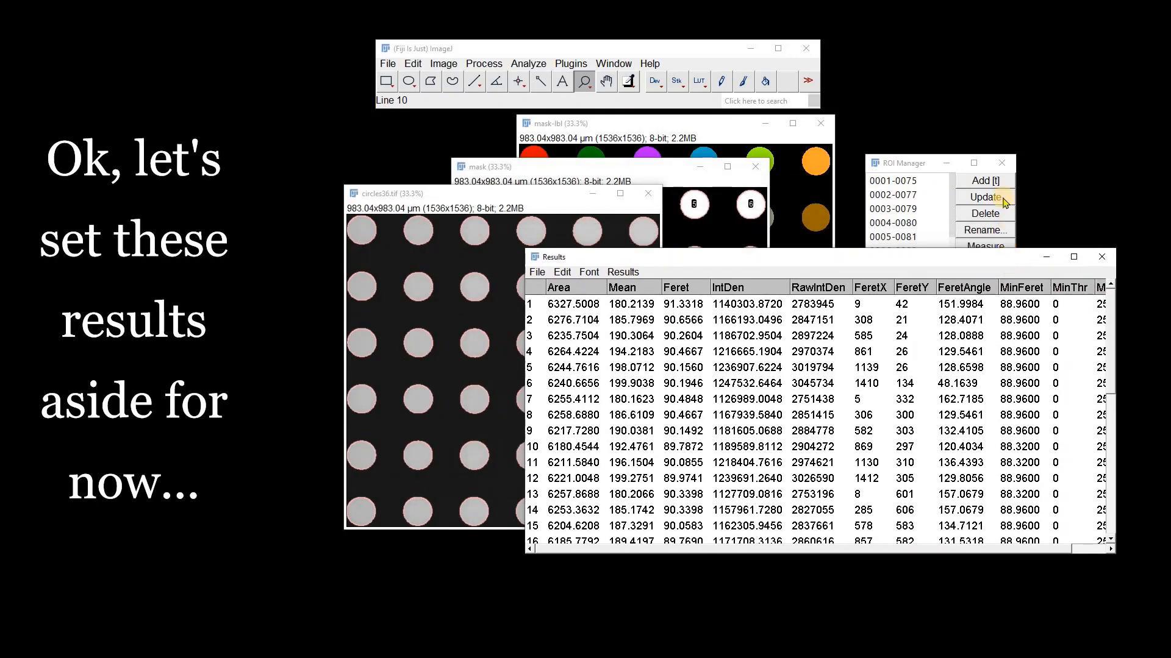
pyautogui.click(1000, 166)
pyautogui.click(577, 352)
pyautogui.moveTo(603, 128); pyautogui.dragTo(467, 152)
pyautogui.click(1047, 258)
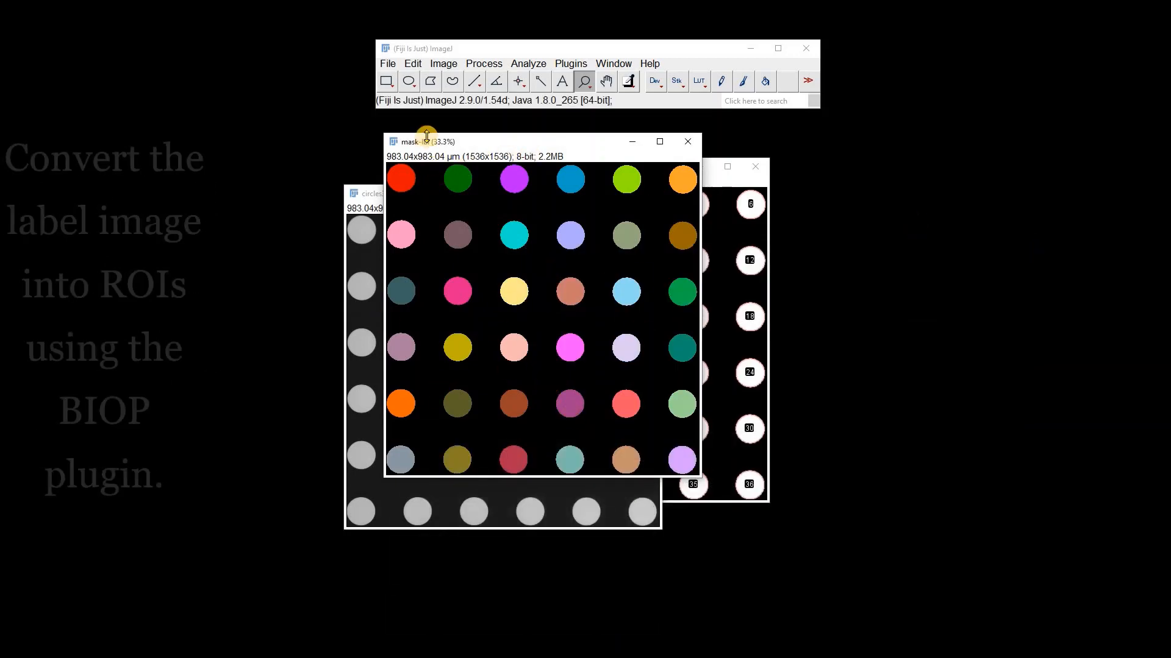
# Convert the mask-lbl label image to ROIs with the BIOP plugin and show all of them with labels on it.
pyautogui.click(570, 65)
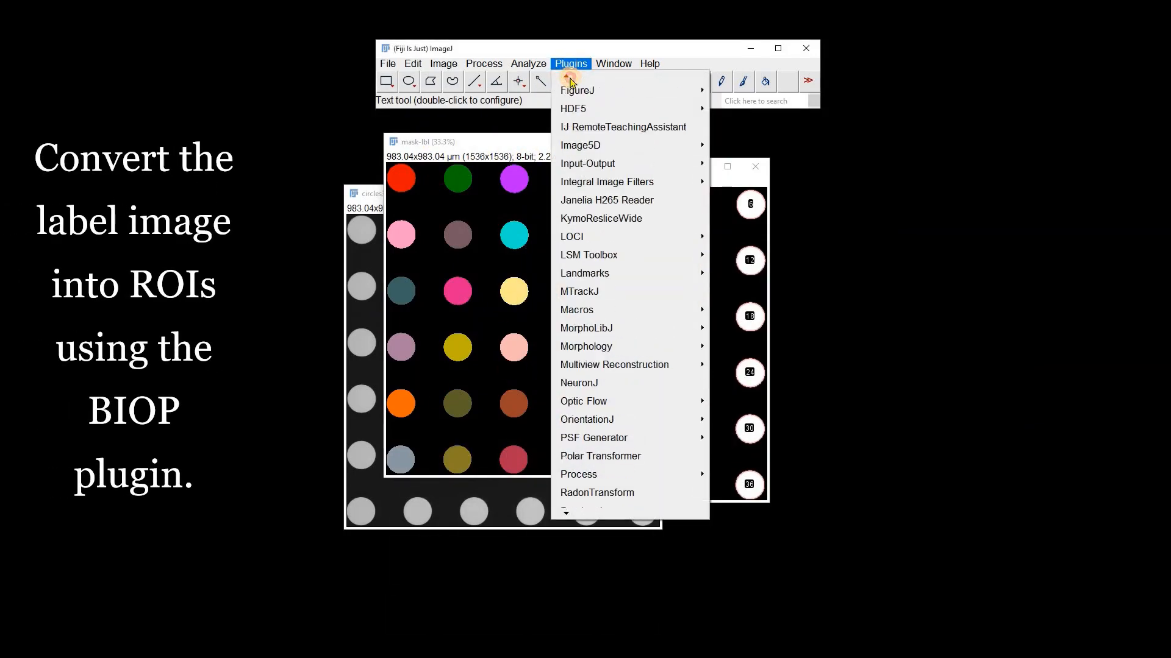
pyautogui.moveTo(693, 181)
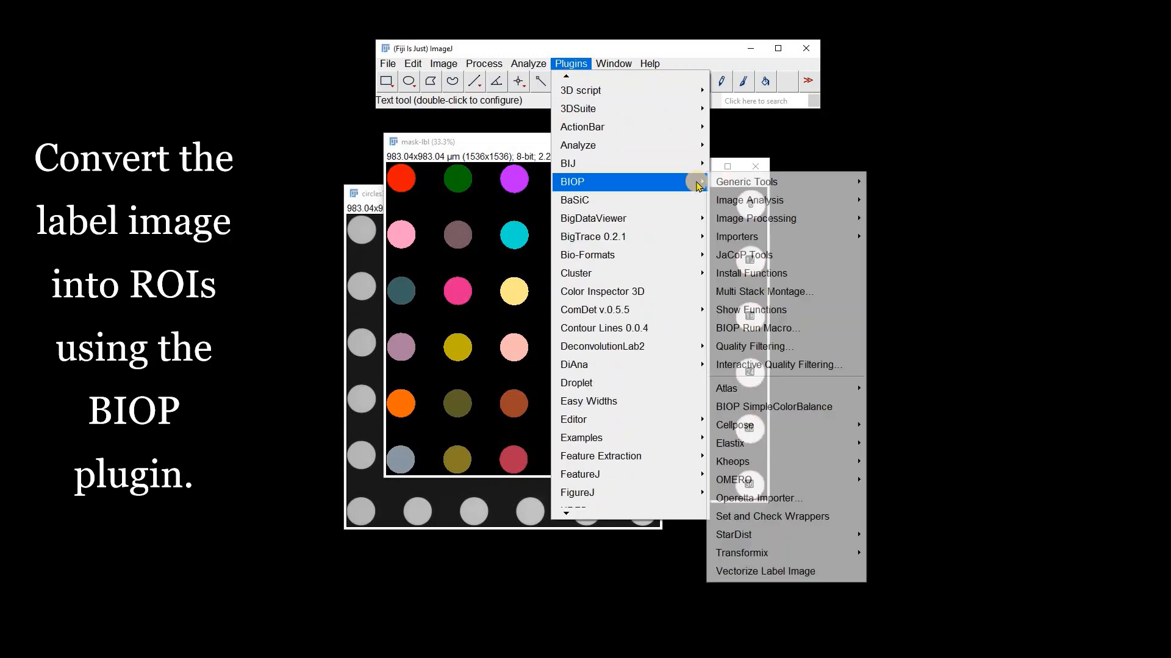
pyautogui.moveTo(811, 210)
pyautogui.moveTo(962, 255)
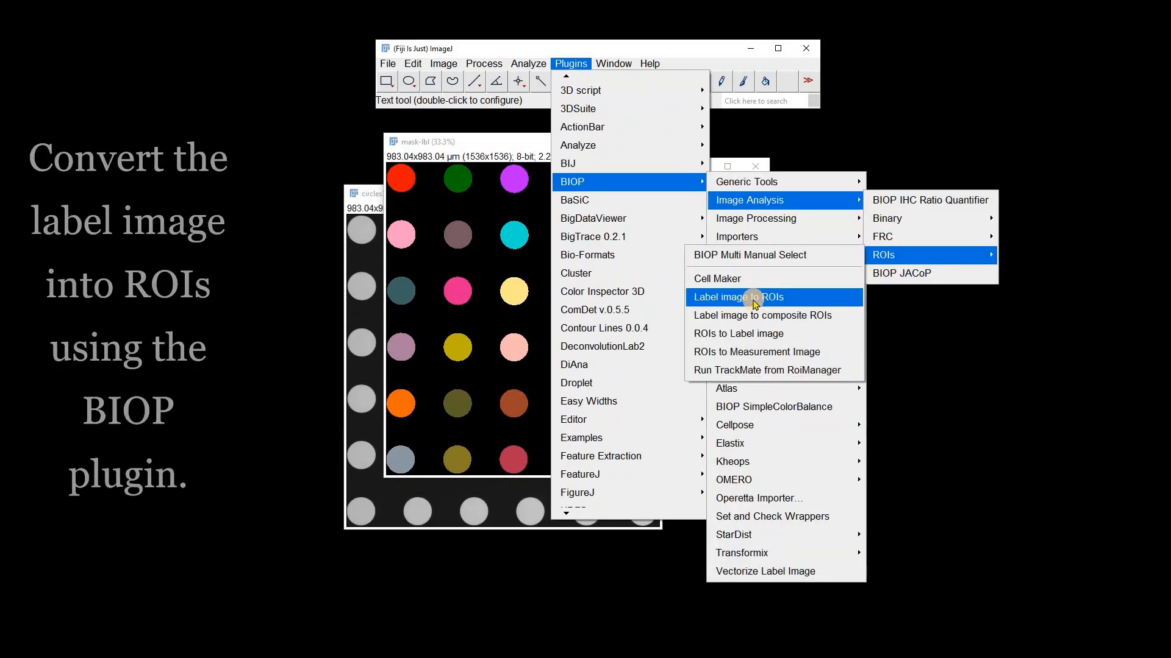
pyautogui.click(759, 298)
pyautogui.moveTo(596, 250); pyautogui.dragTo(834, 160)
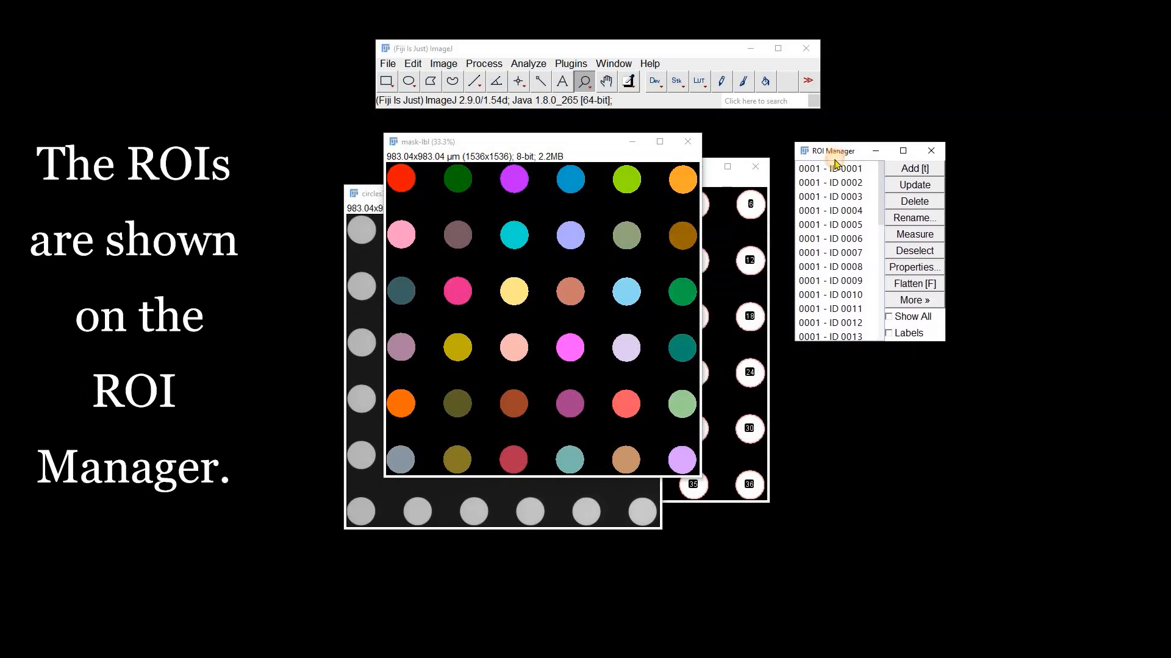
pyautogui.click(889, 317)
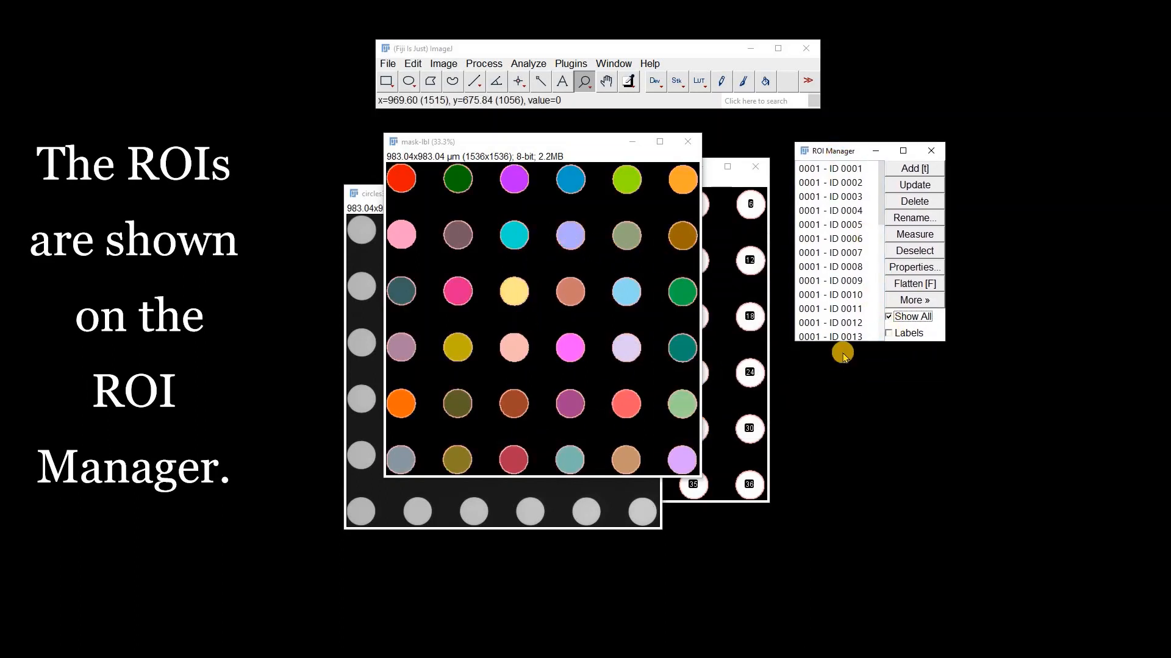
pyautogui.click(889, 333)
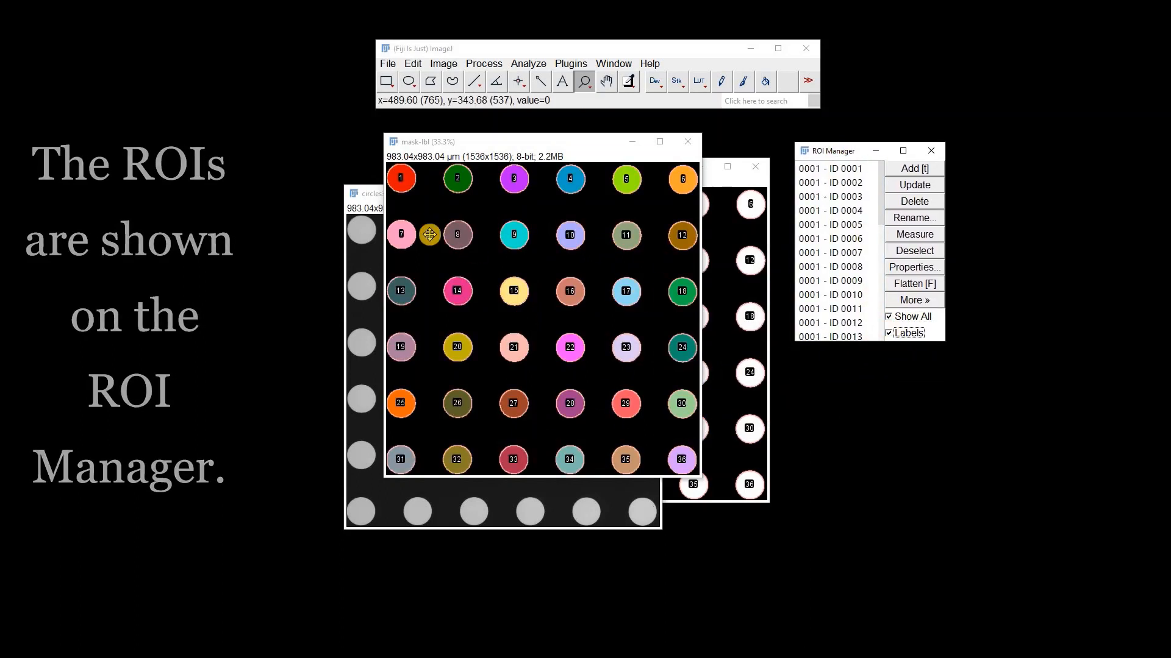
# Overlay all the converted ROIs on circles36.tif with their number labels turned off.
pyautogui.click(372, 196)
pyautogui.click(889, 317)
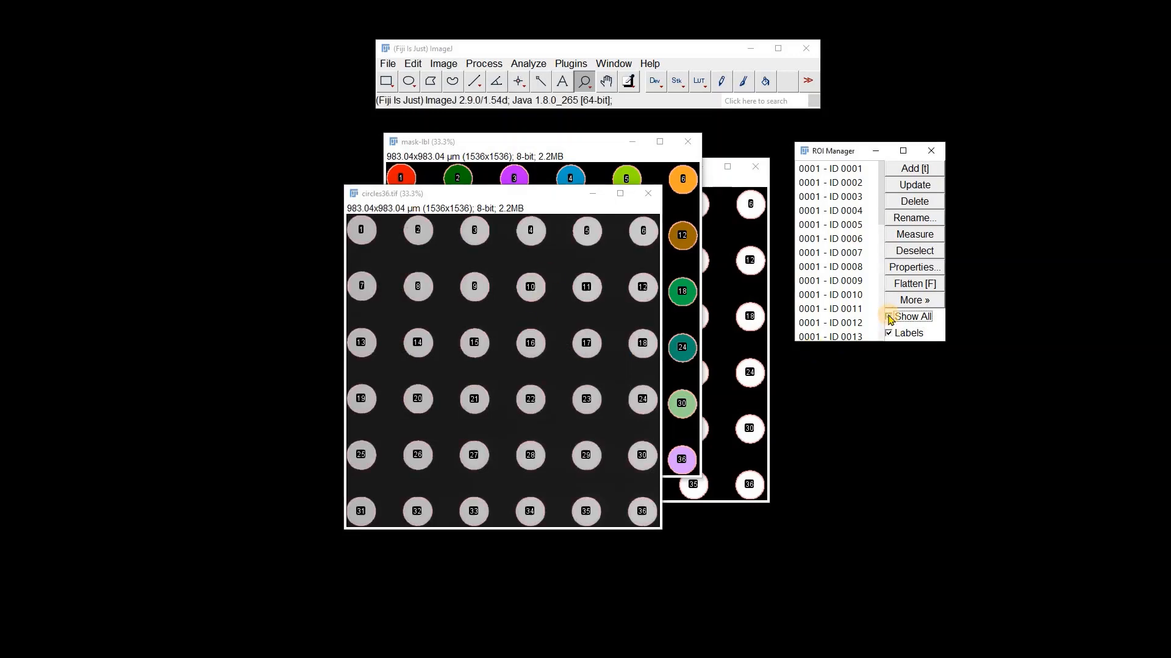
pyautogui.click(887, 334)
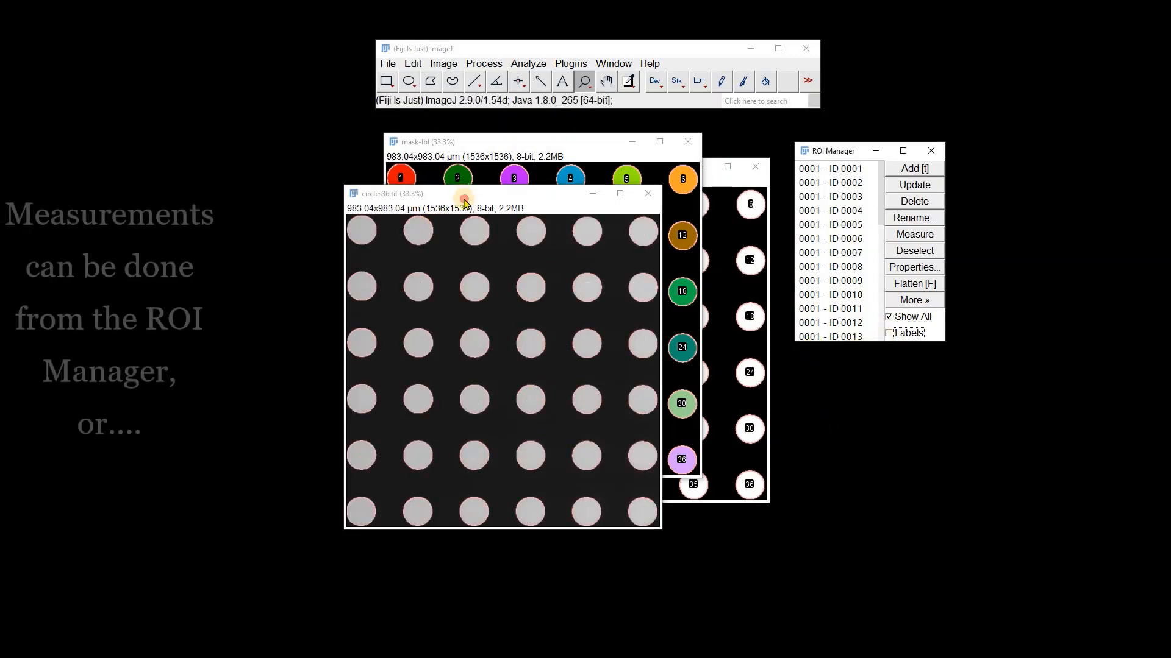
# Bring the mask-lbl image in front of circles36.tif and hide the ROI overlay on it.
pyautogui.moveTo(464, 197); pyautogui.dragTo(527, 143)
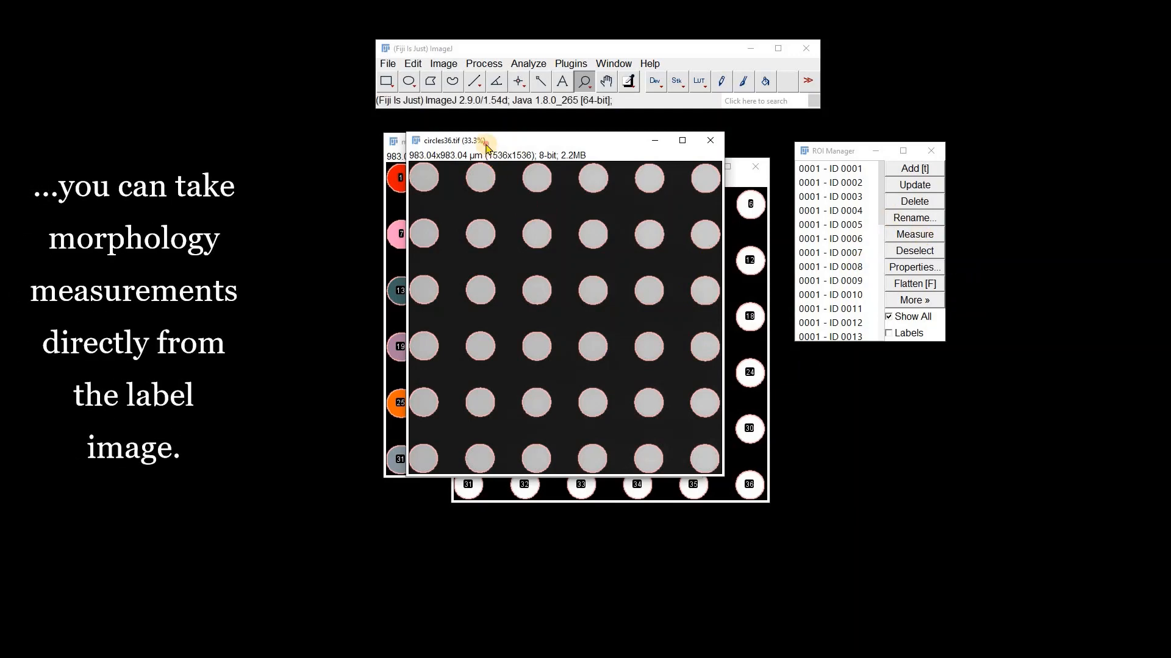
pyautogui.moveTo(487, 148); pyautogui.dragTo(475, 194)
pyautogui.moveTo(481, 141); pyautogui.dragTo(487, 144)
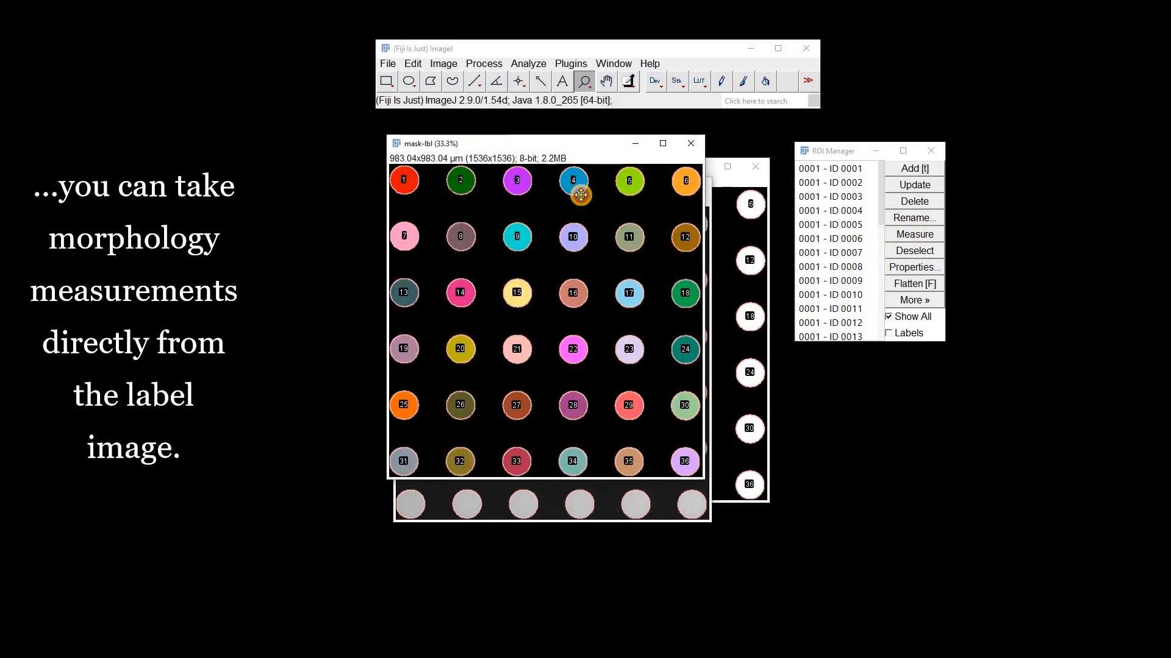
pyautogui.click(888, 317)
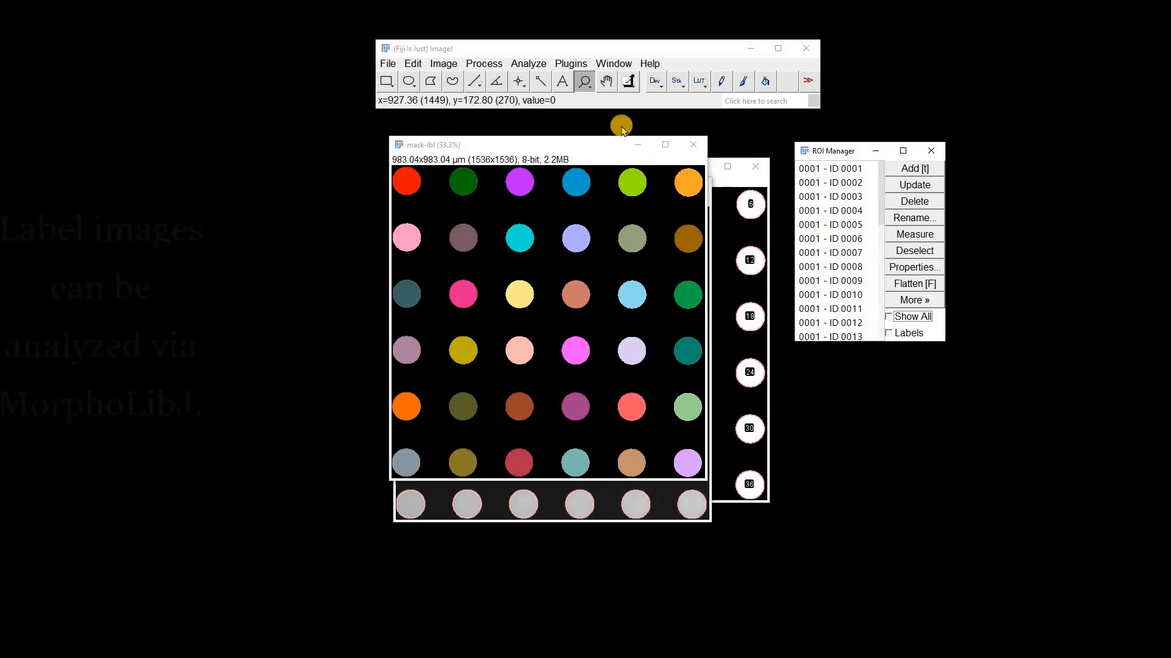
# Run MorphoLibJ Analyze Regions on the mask-lbl image with all region measurements enabled.
pyautogui.click(567, 63)
pyautogui.moveTo(564, 516)
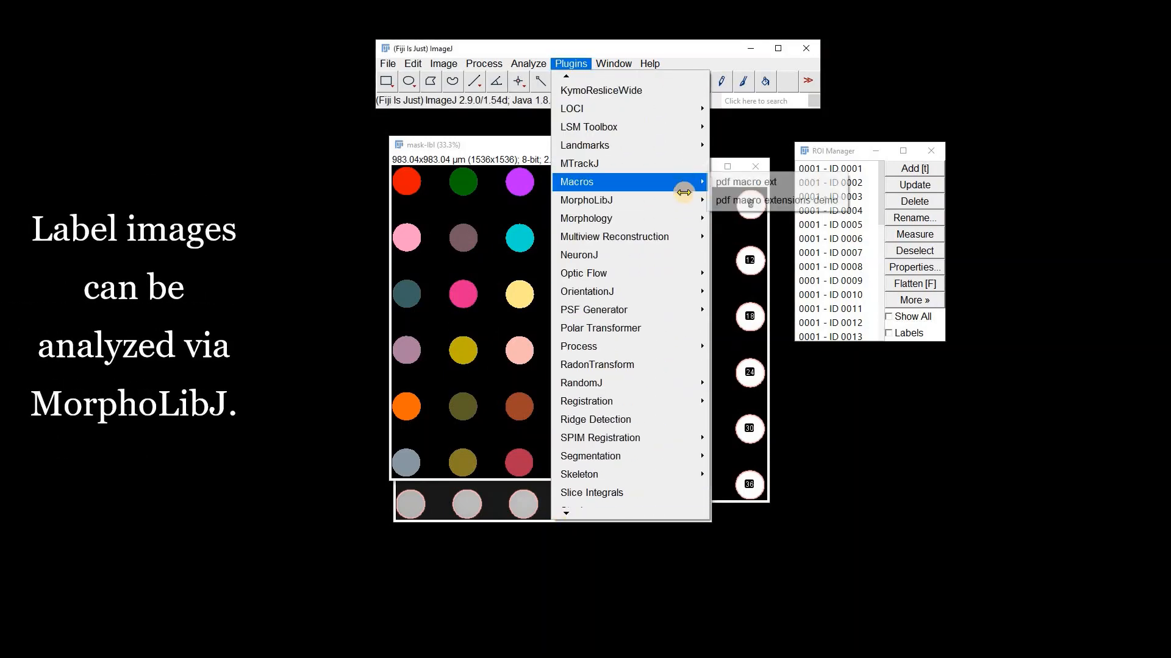
pyautogui.moveTo(683, 199)
pyautogui.moveTo(761, 201)
pyautogui.click(847, 200)
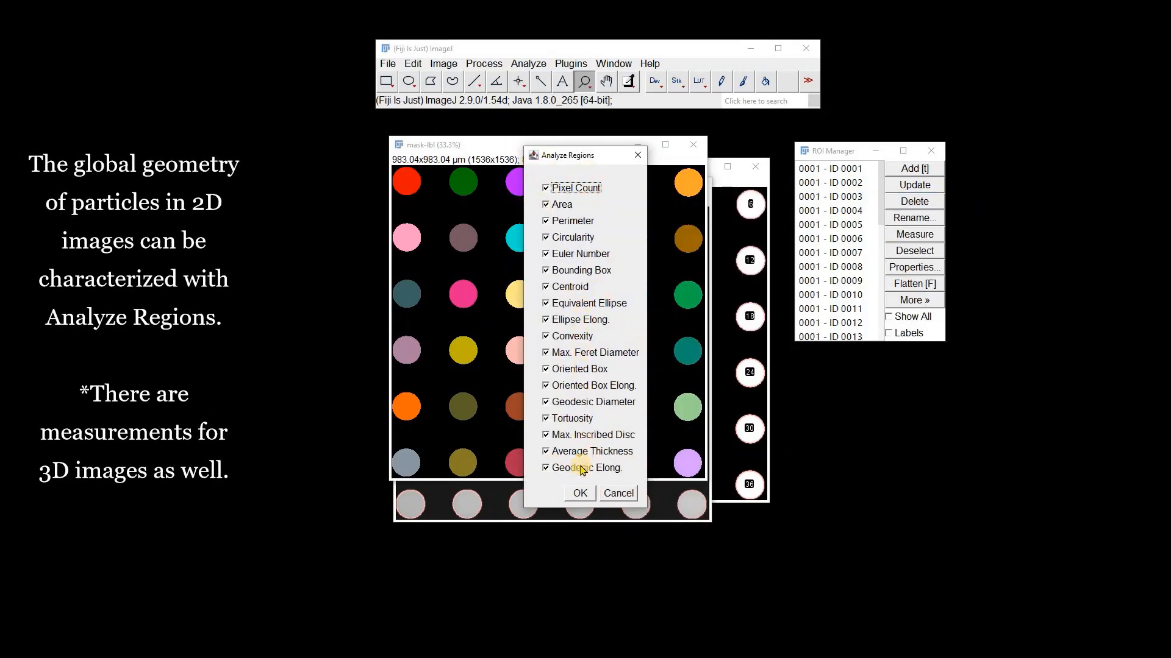
pyautogui.click(580, 494)
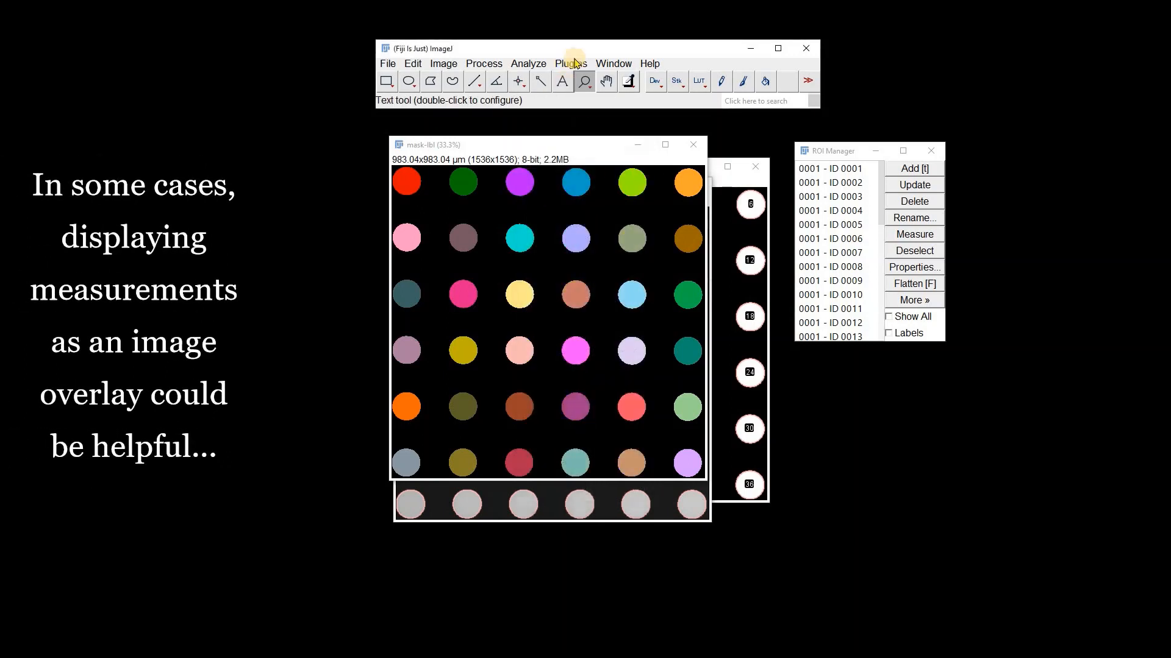
# Measure the maximum Feret diameters of mask-lbl with MorphoLibJ and show the result as an overlay on circles36.tif.
pyautogui.click(570, 64)
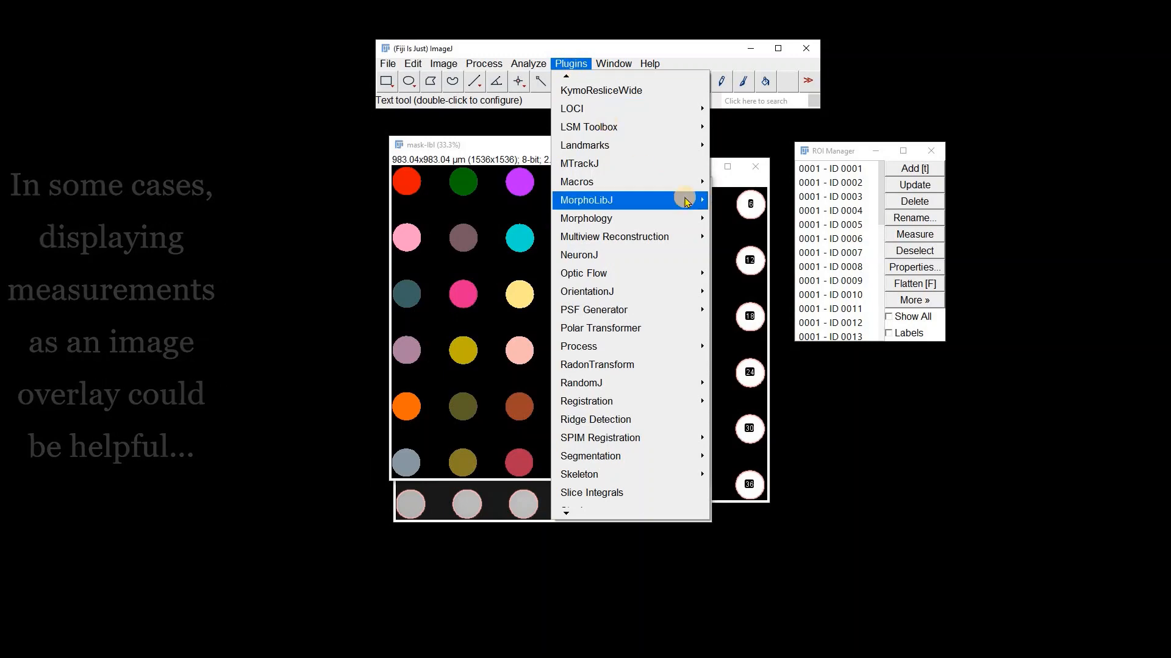
pyautogui.moveTo(701, 203)
pyautogui.moveTo(786, 201)
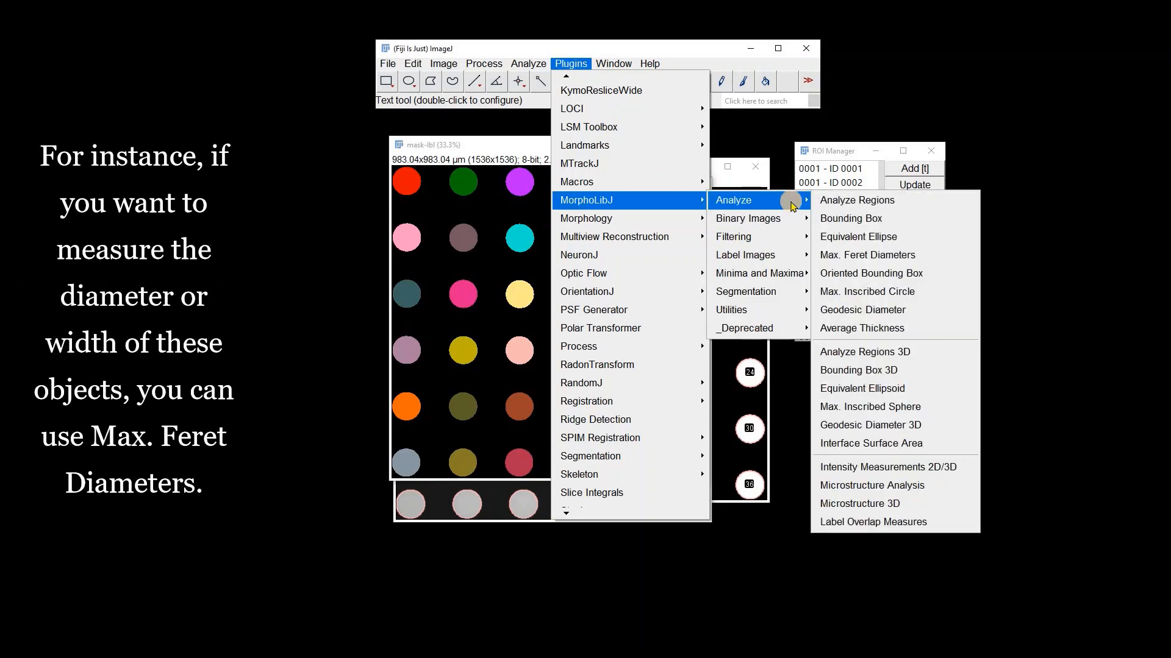
pyautogui.click(864, 256)
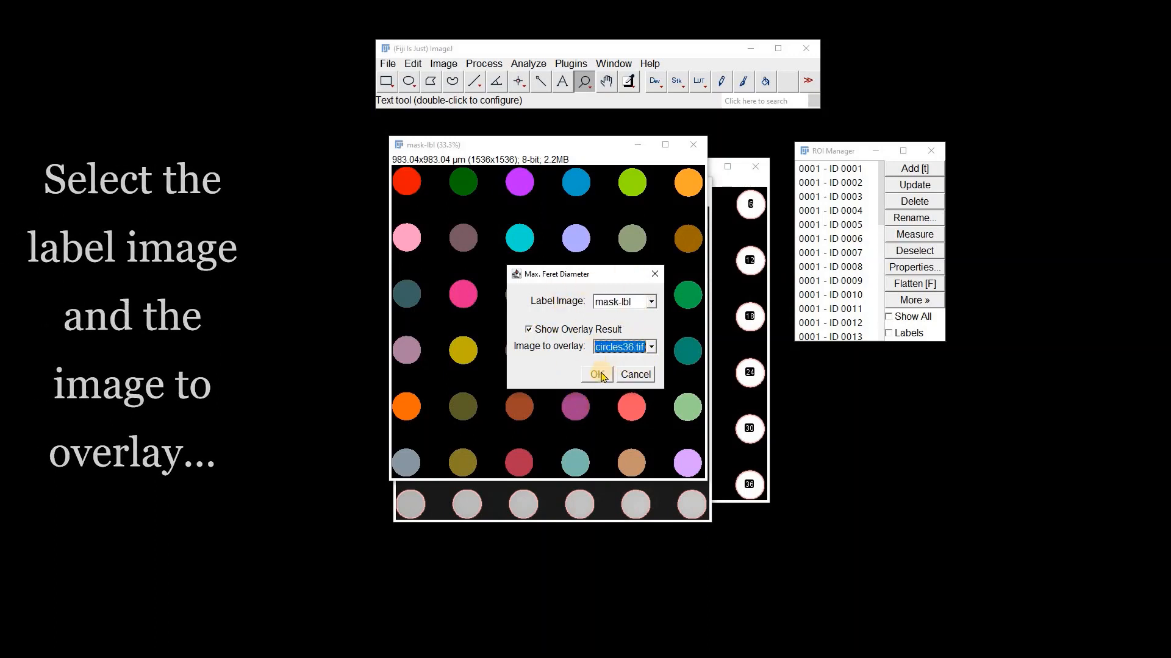
pyautogui.click(597, 374)
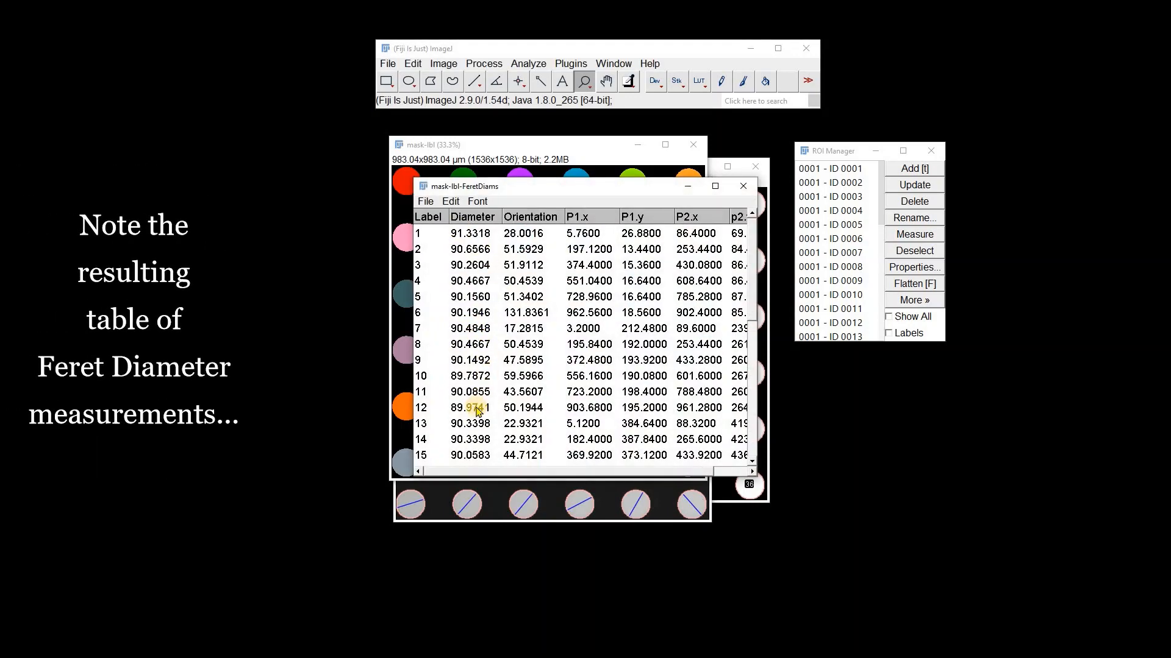
# Compare the first object's Feret value in the Results and mask-lbl-FeretDiams tables, and close both tables without saving.
pyautogui.moveTo(1008, 455); pyautogui.dragTo(776, 279)
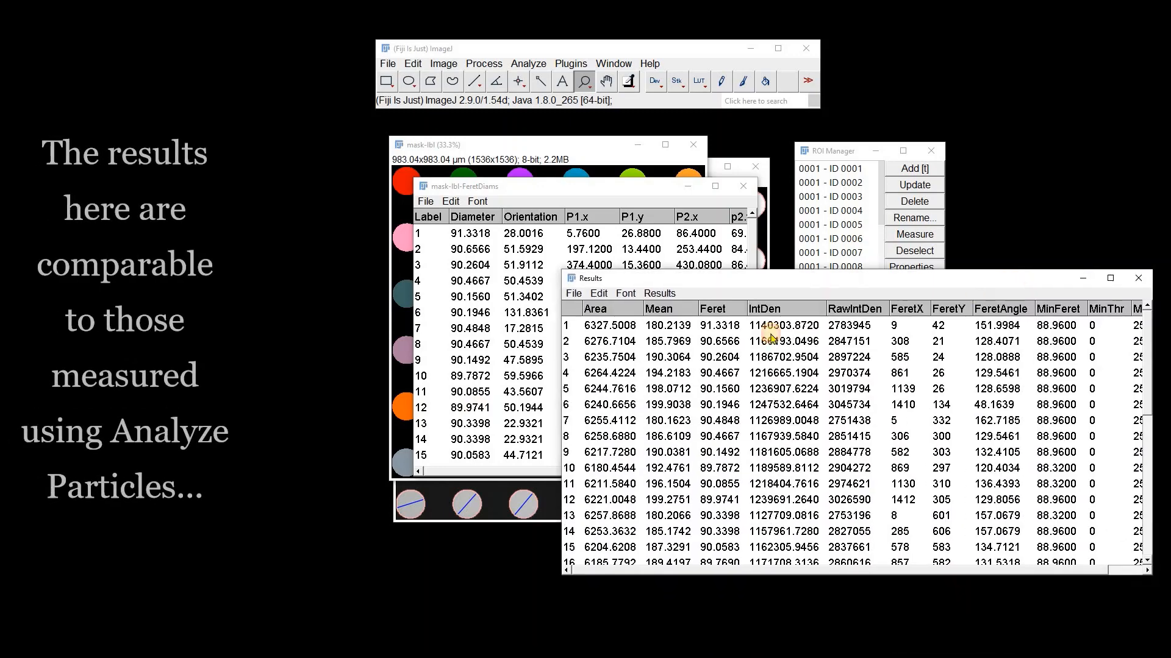
pyautogui.click(709, 328)
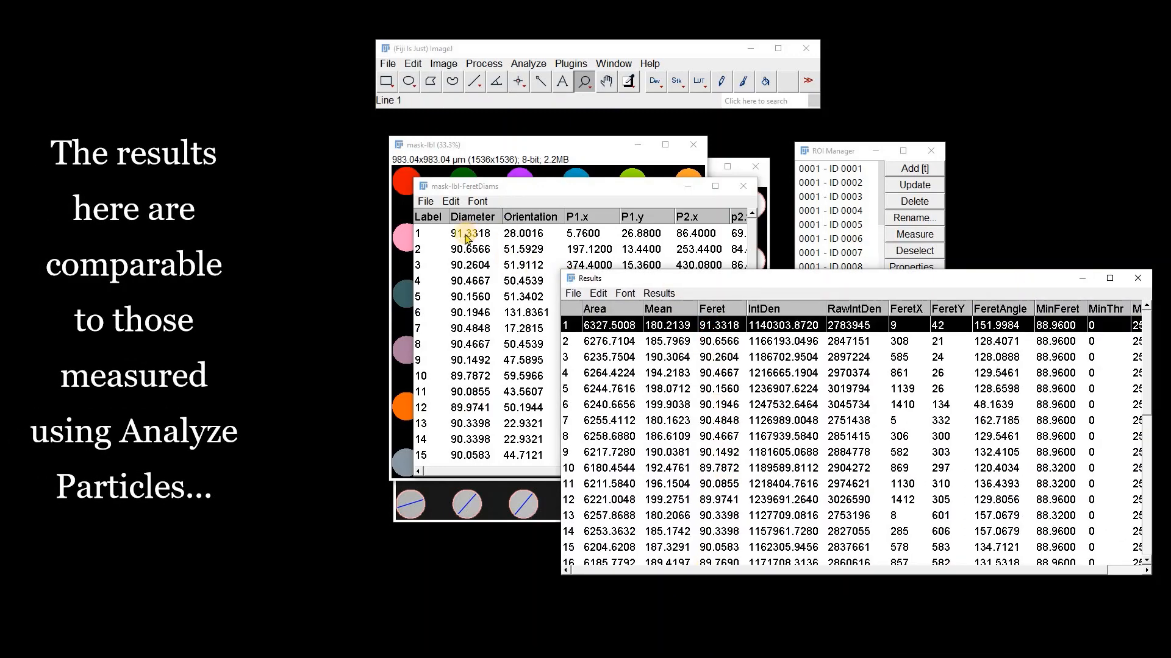
pyautogui.click(1138, 278)
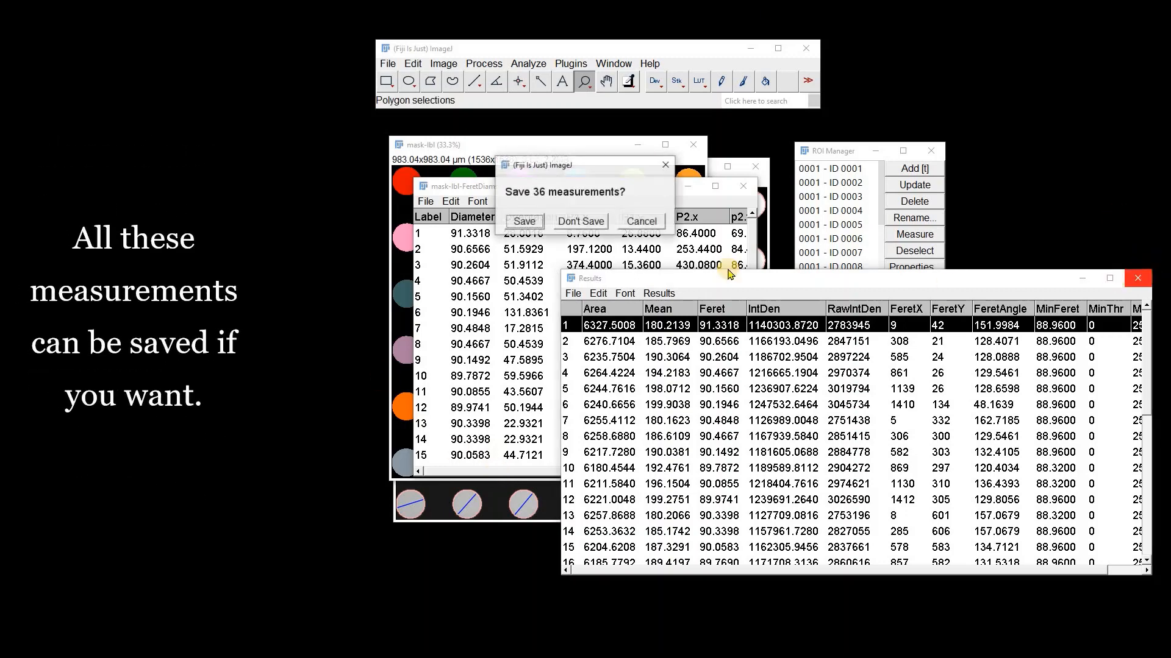
pyautogui.click(565, 225)
pyautogui.moveTo(759, 279); pyautogui.dragTo(878, 293)
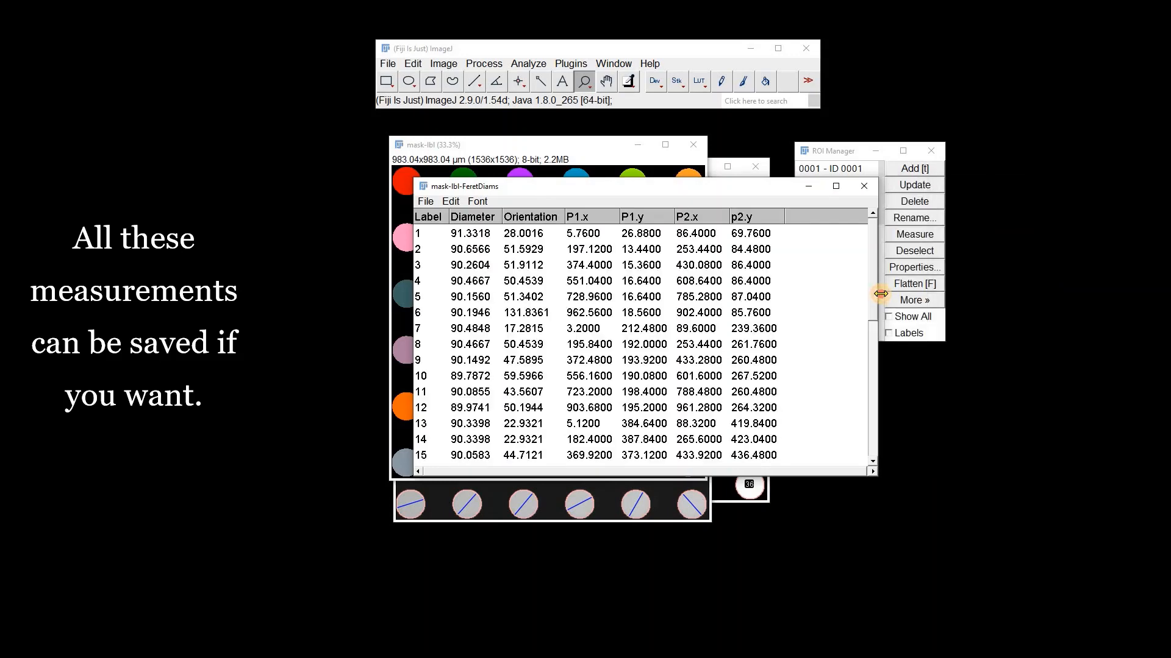
pyautogui.click(863, 187)
# Bring circles36.tif to the front and examine the Feret diameter lines overlaid on each circle at 50% zoom.
pyautogui.moveTo(529, 147); pyautogui.dragTo(642, 210)
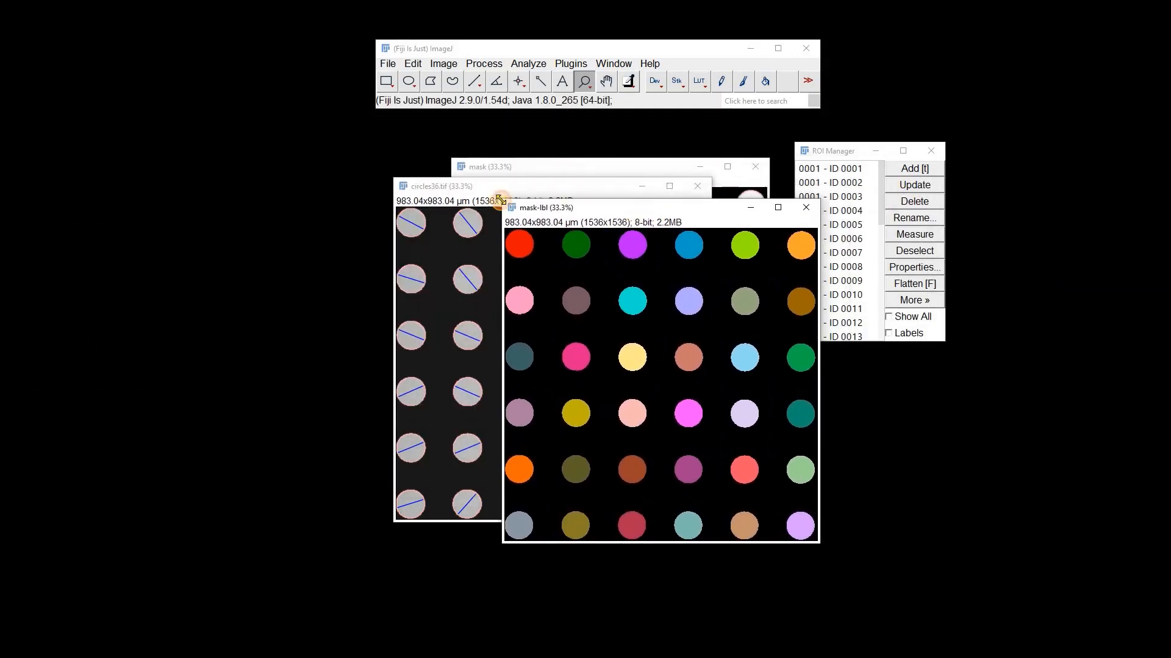
pyautogui.moveTo(473, 186); pyautogui.dragTo(518, 151)
pyautogui.click(593, 317)
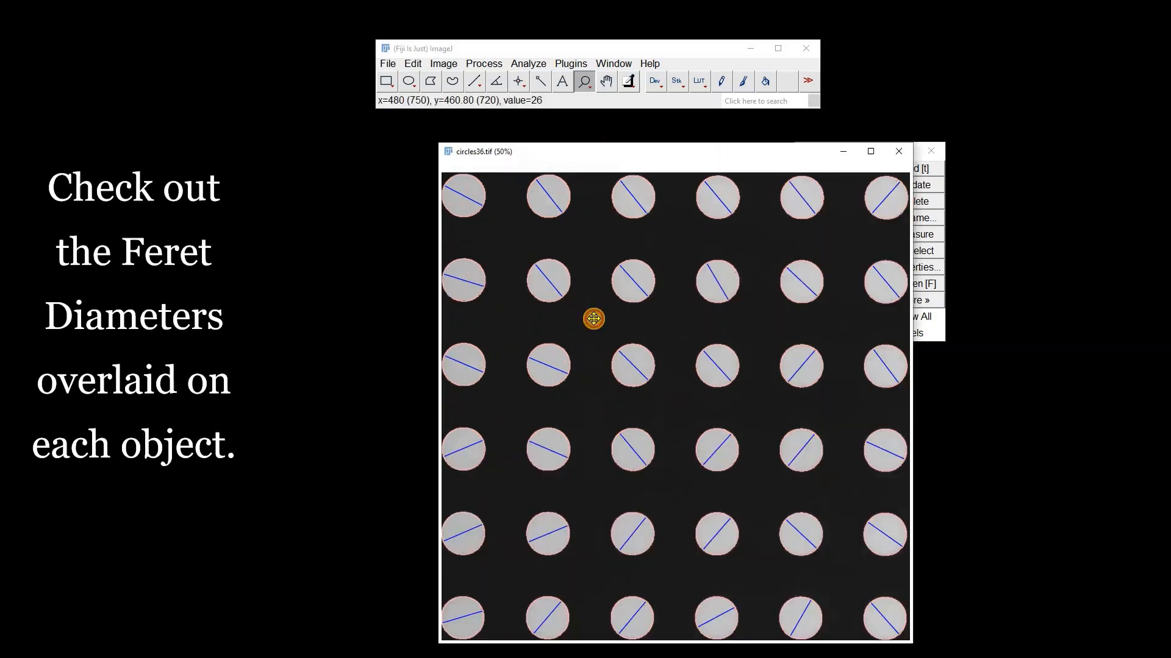
pyautogui.moveTo(609, 156); pyautogui.dragTo(519, 128)
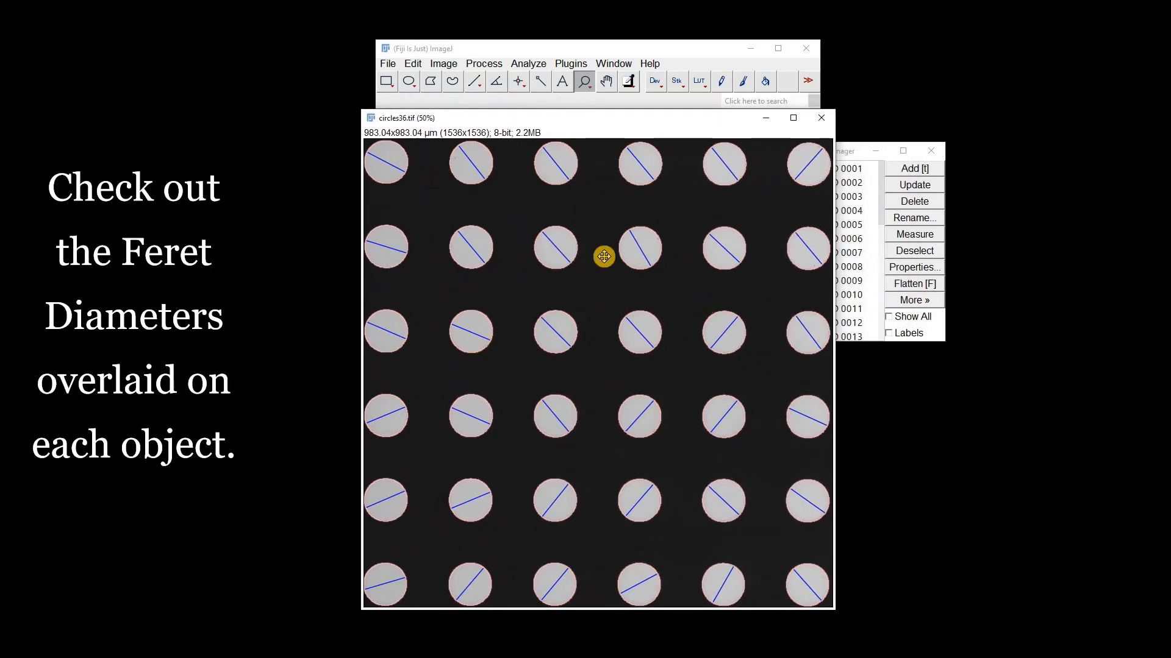
pyautogui.rightClick(591, 360)
pyautogui.click(546, 102)
pyautogui.click(564, 137)
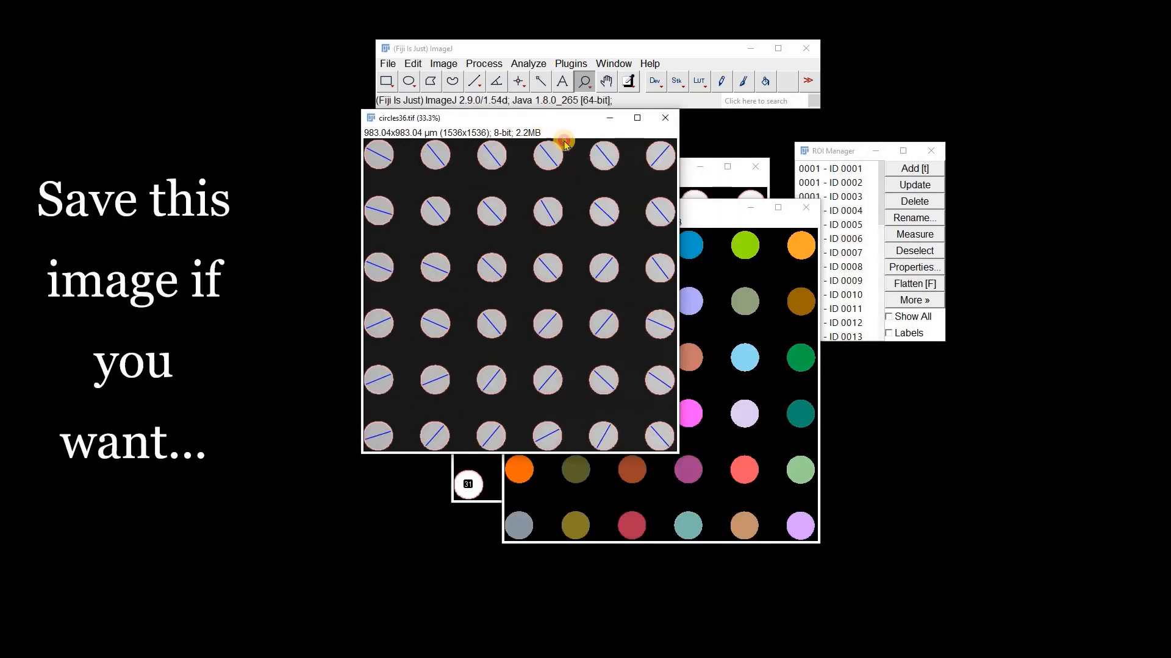
pyautogui.moveTo(565, 144); pyautogui.dragTo(630, 175)
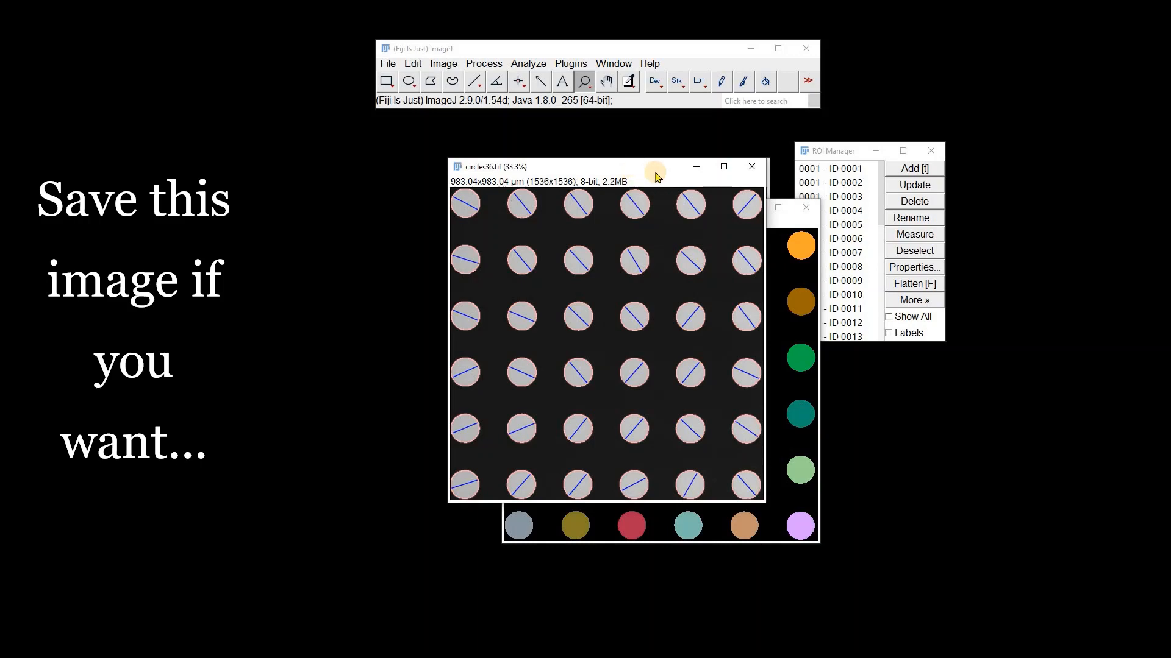
# Remove the overlay from circles36.tif.
pyautogui.click(443, 64)
pyautogui.moveTo(478, 328)
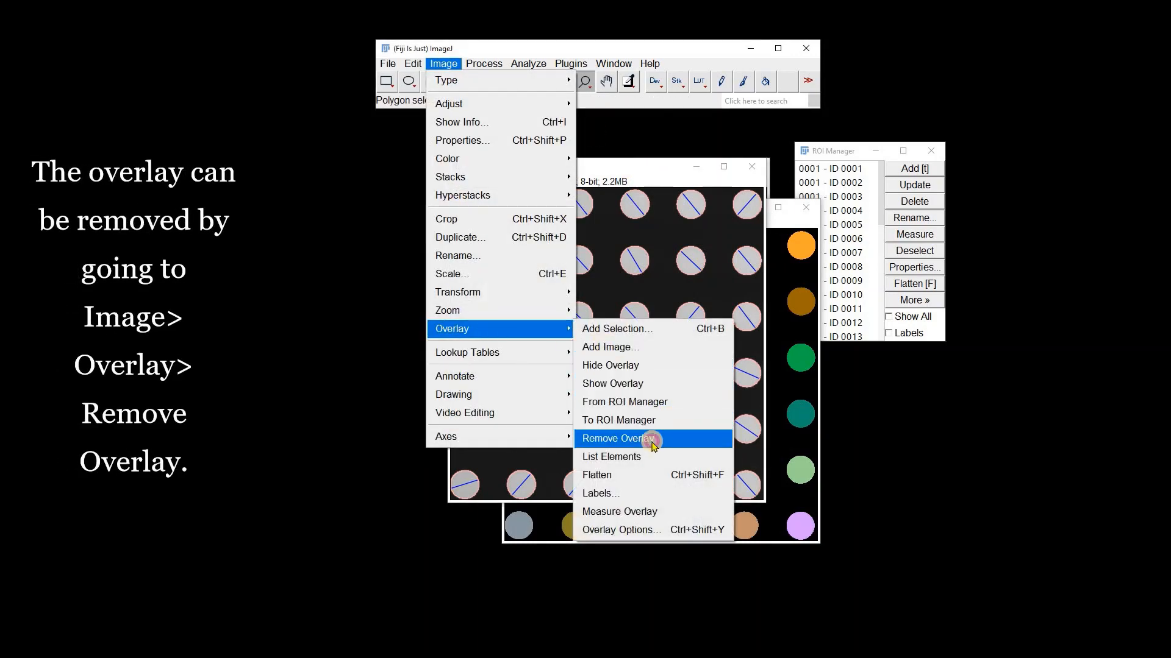
pyautogui.click(652, 444)
# Close all open images and the ROI Manager.
pyautogui.click(388, 63)
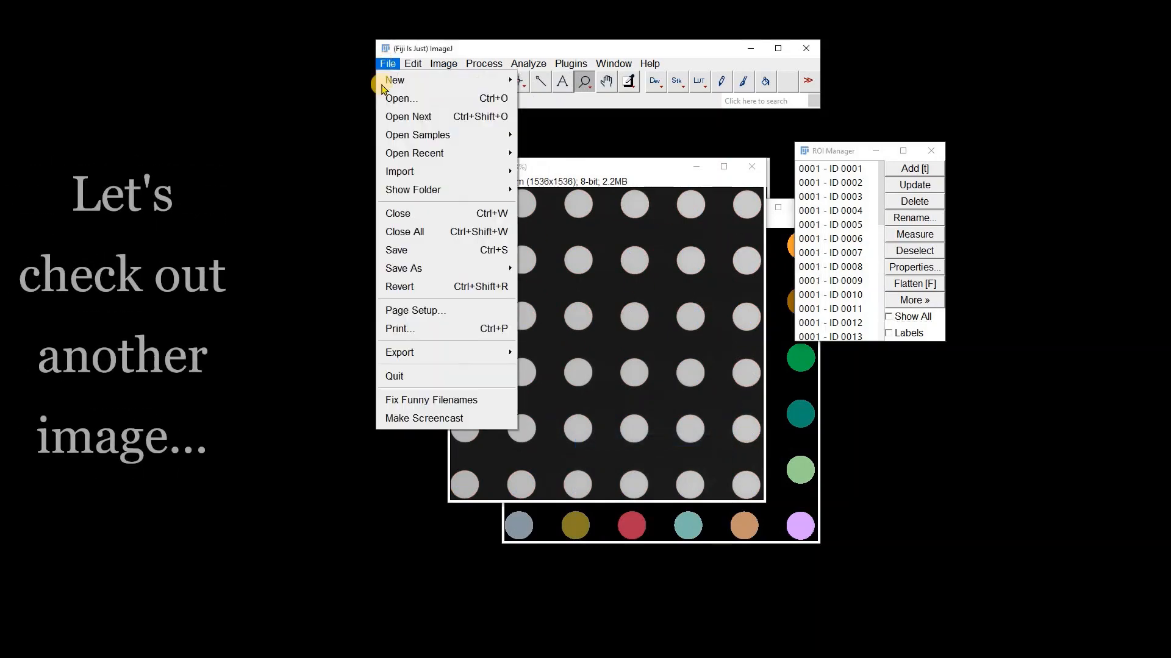
pyautogui.click(405, 231)
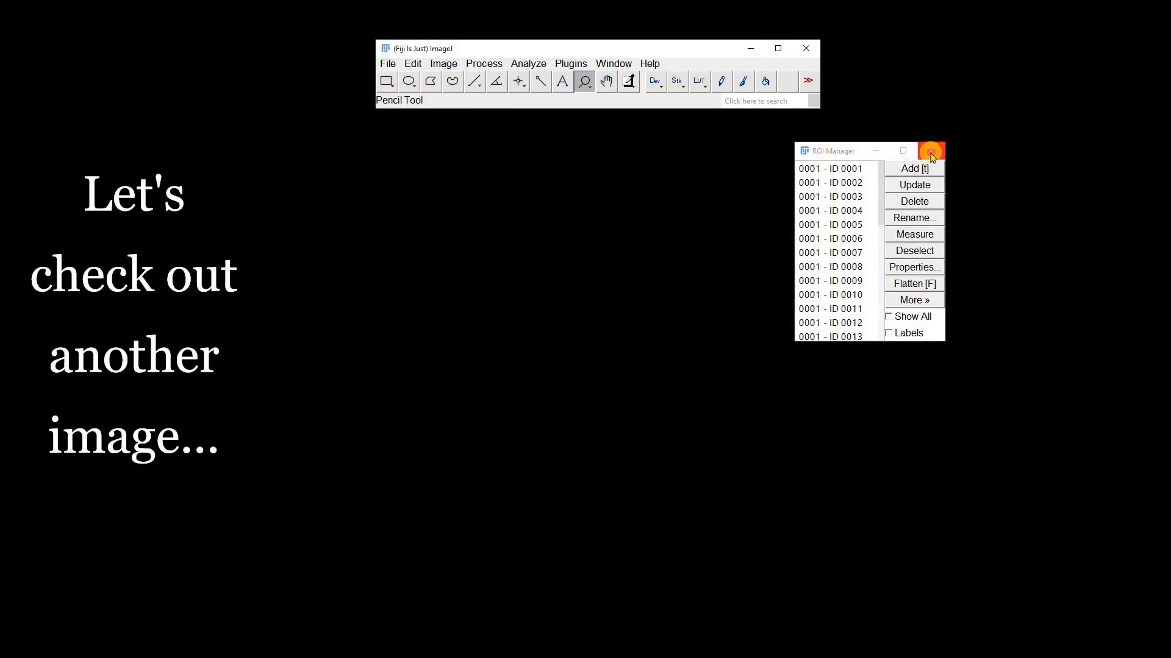
pyautogui.click(931, 152)
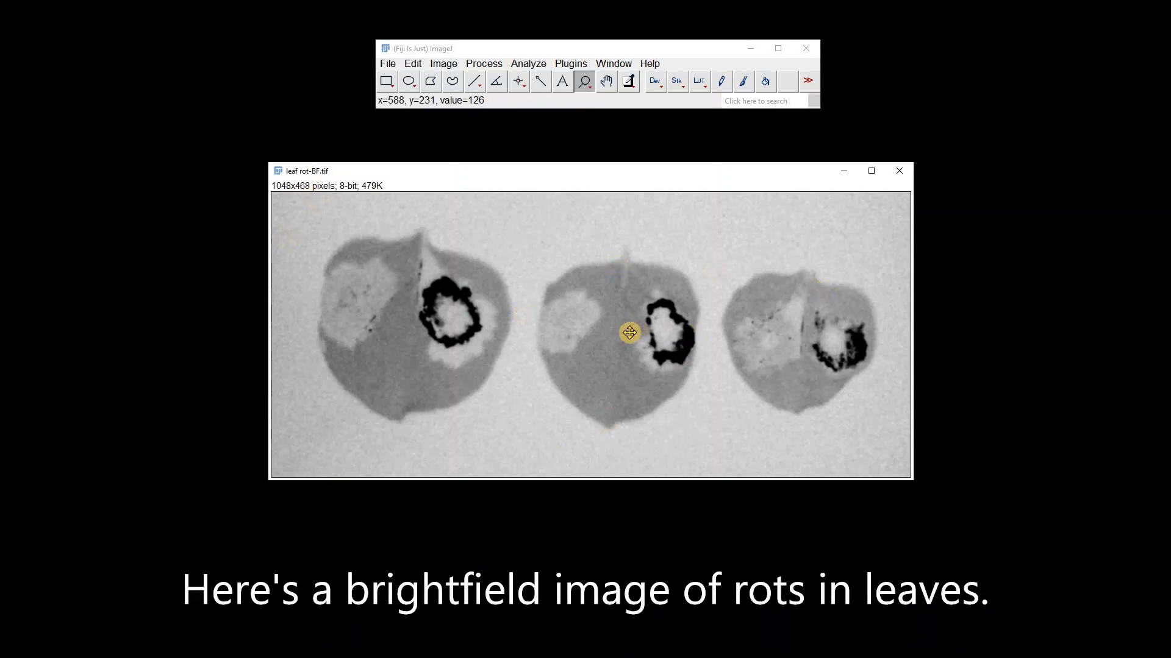
# Start thresholding leaf rot-BF.tif with the dark background option off, and move the Threshold window clear of the image.
pyautogui.click(443, 63)
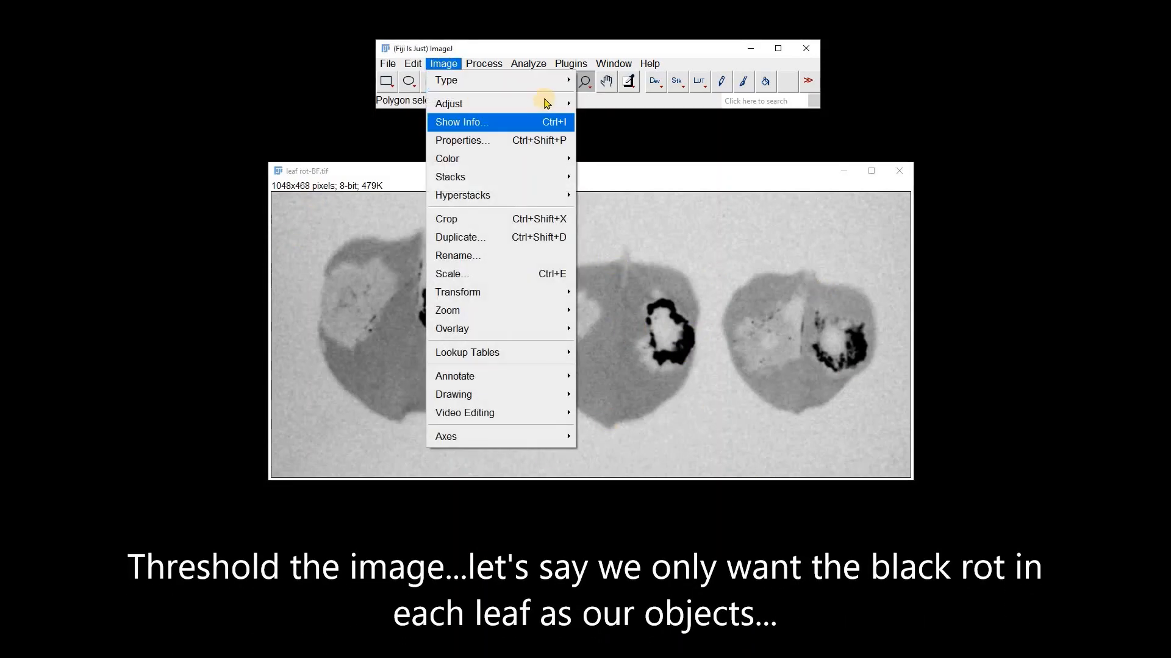
pyautogui.moveTo(547, 104)
pyautogui.click(641, 160)
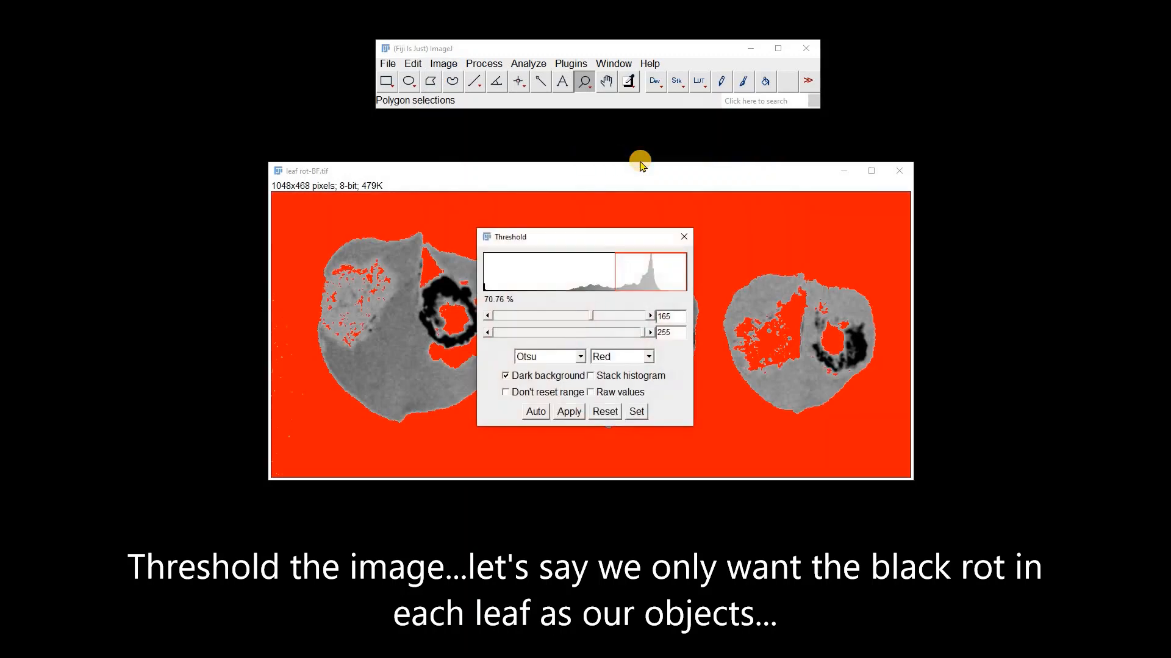
pyautogui.click(505, 376)
pyautogui.moveTo(536, 236); pyautogui.dragTo(927, 87)
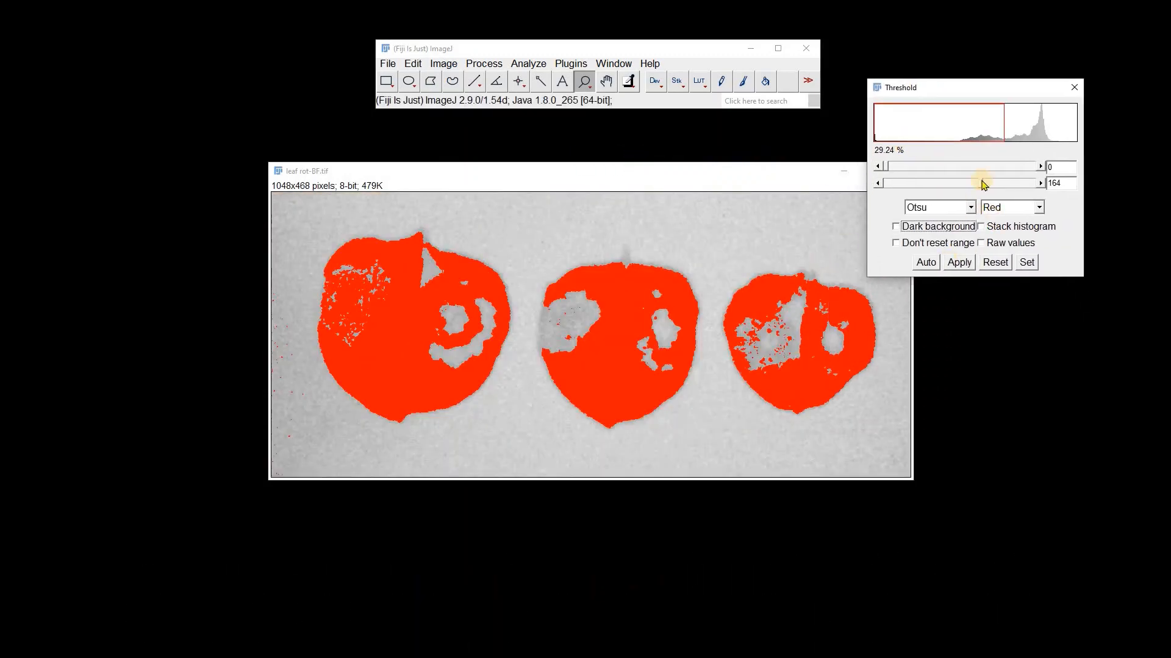
# Try the Yen, Li and Default automatic threshold methods on the leaf image.
pyautogui.click(964, 208)
pyautogui.click(931, 303)
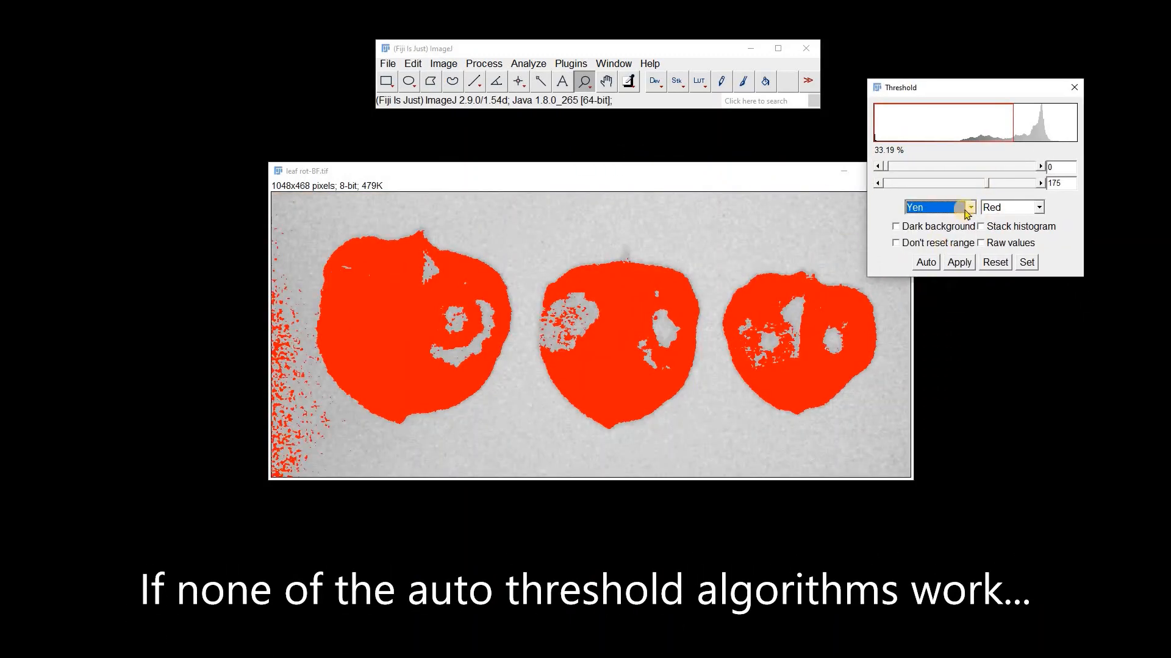
pyautogui.click(969, 207)
pyautogui.scroll(3, 933, 263)
pyautogui.click(918, 268)
pyautogui.click(967, 208)
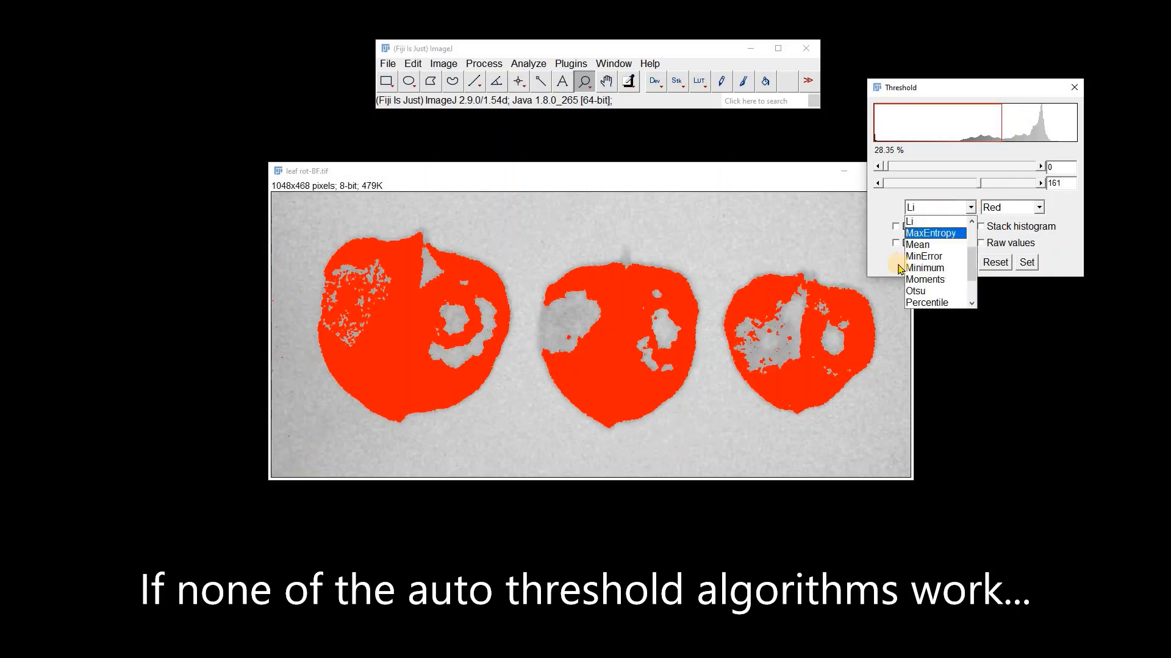
pyautogui.scroll(2, 917, 253)
pyautogui.click(925, 222)
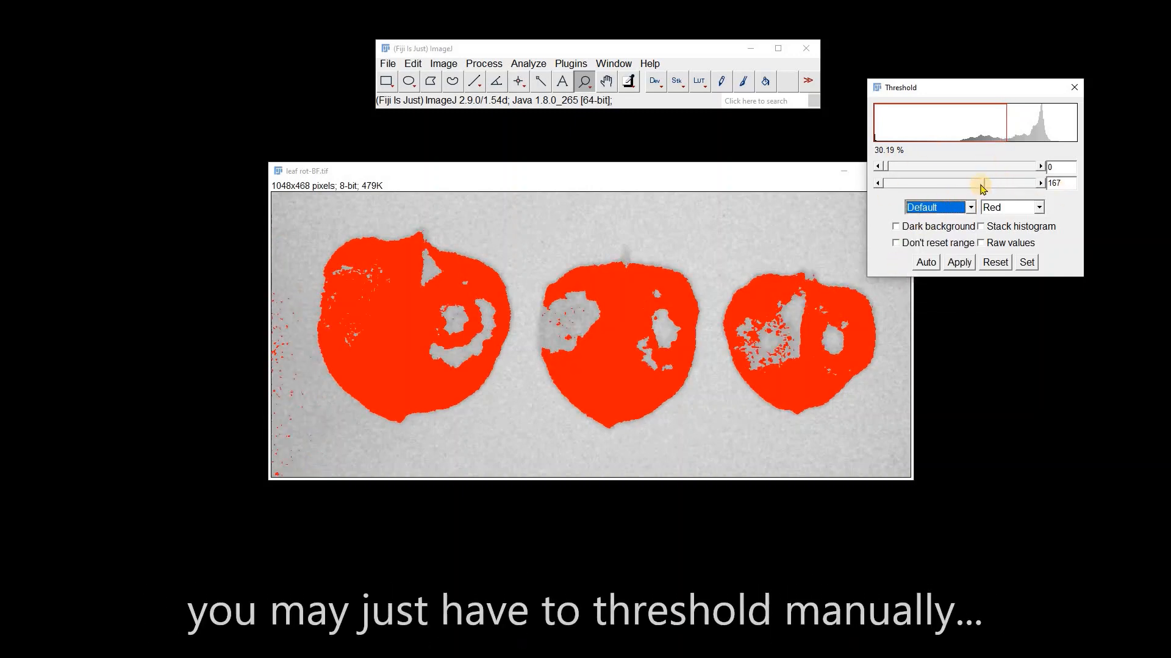
# Set the upper threshold to 94 to isolate the black rot and create a binary mask from it.
pyautogui.moveTo(982, 183); pyautogui.dragTo(942, 209)
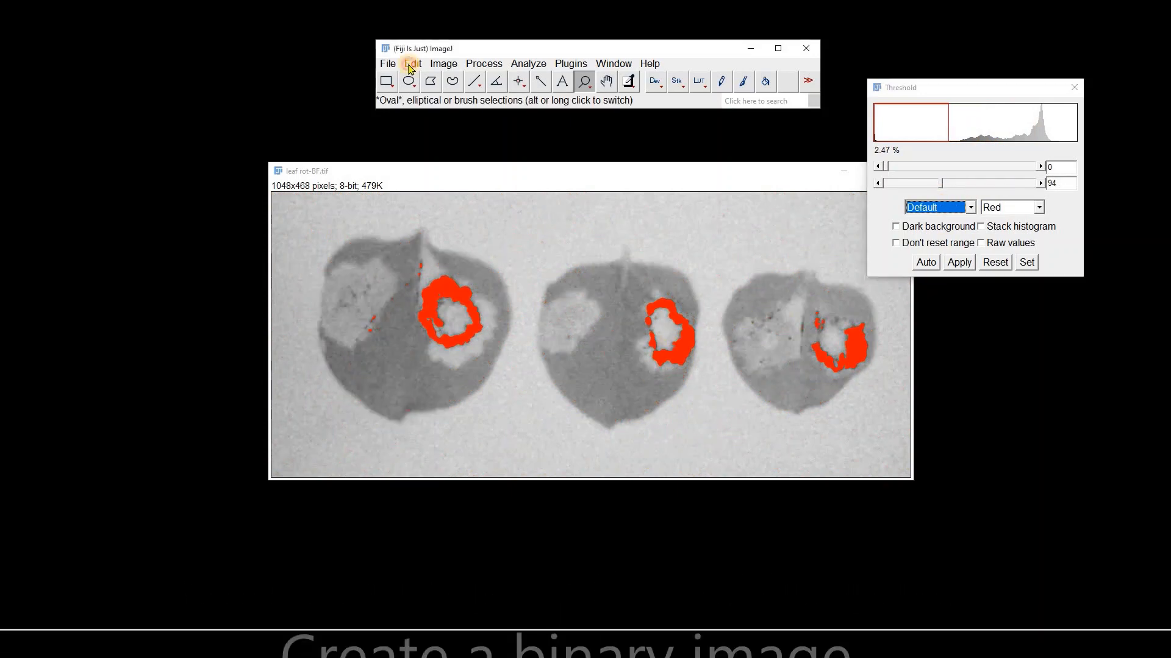
pyautogui.click(412, 64)
pyautogui.moveTo(464, 297)
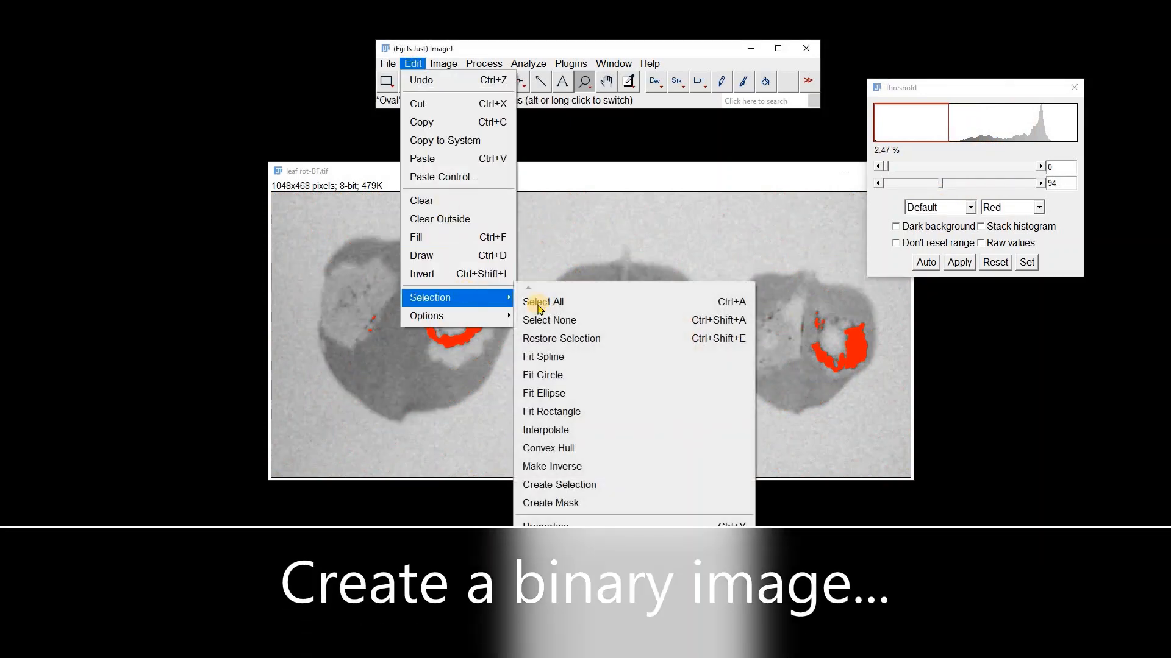
pyautogui.click(572, 504)
# Find and run Connected Components Labeling on the mask with connectivity 8 and a 16-bit result.
pyautogui.click(738, 102)
pyautogui.write('con')
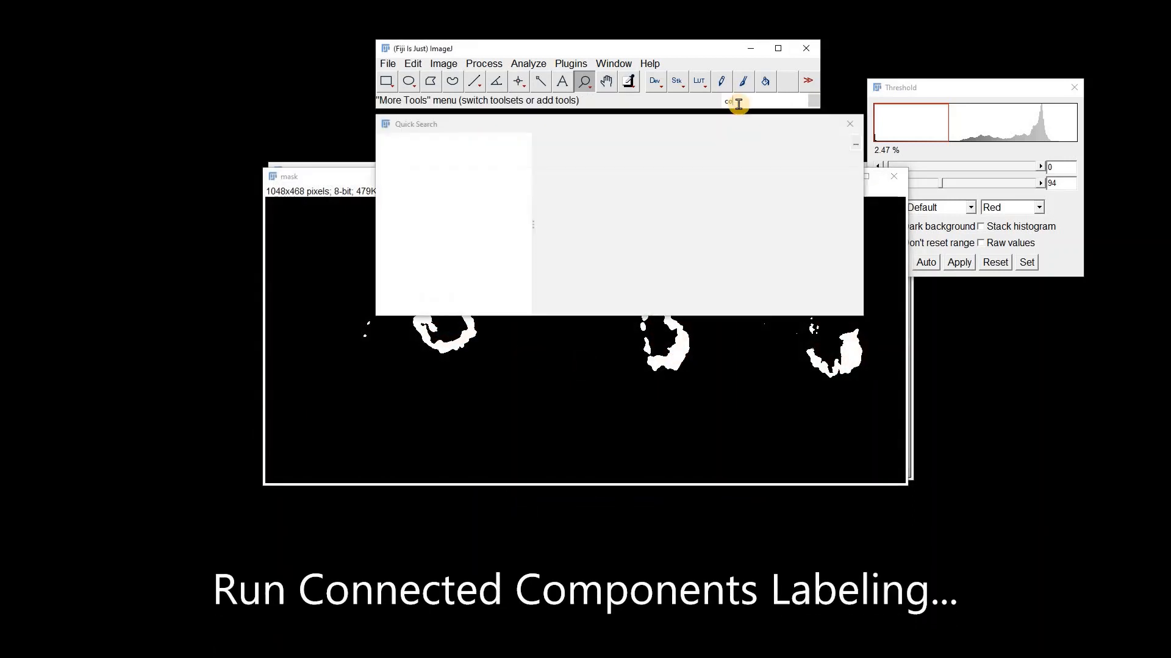
pyautogui.write('nected')
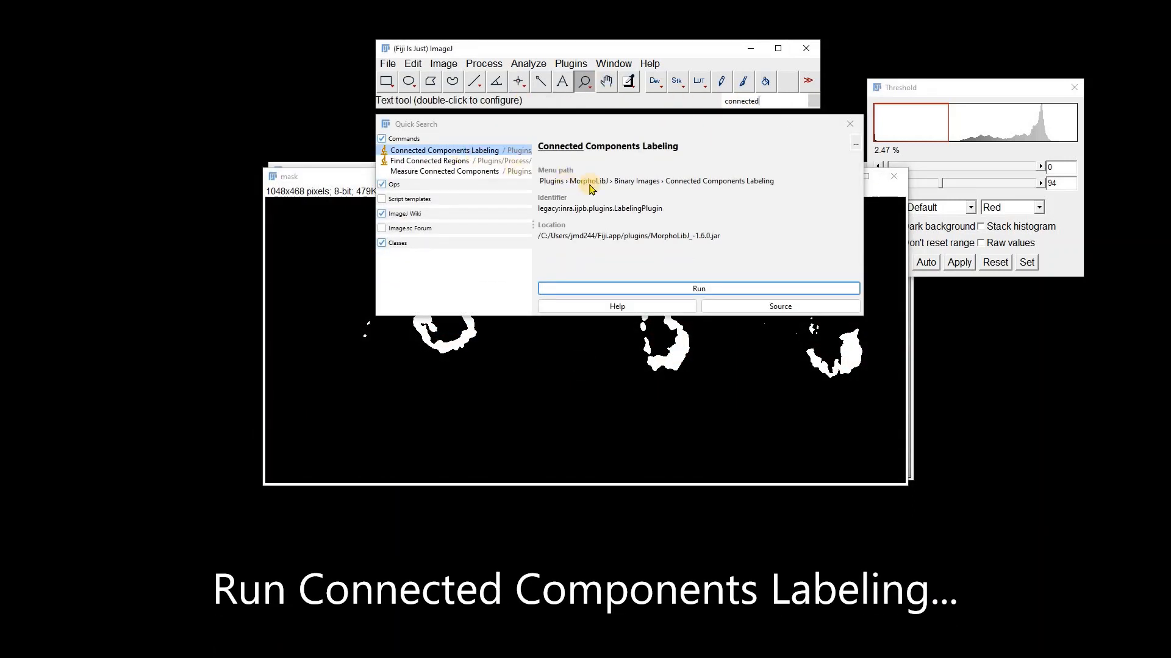
pyautogui.click(700, 289)
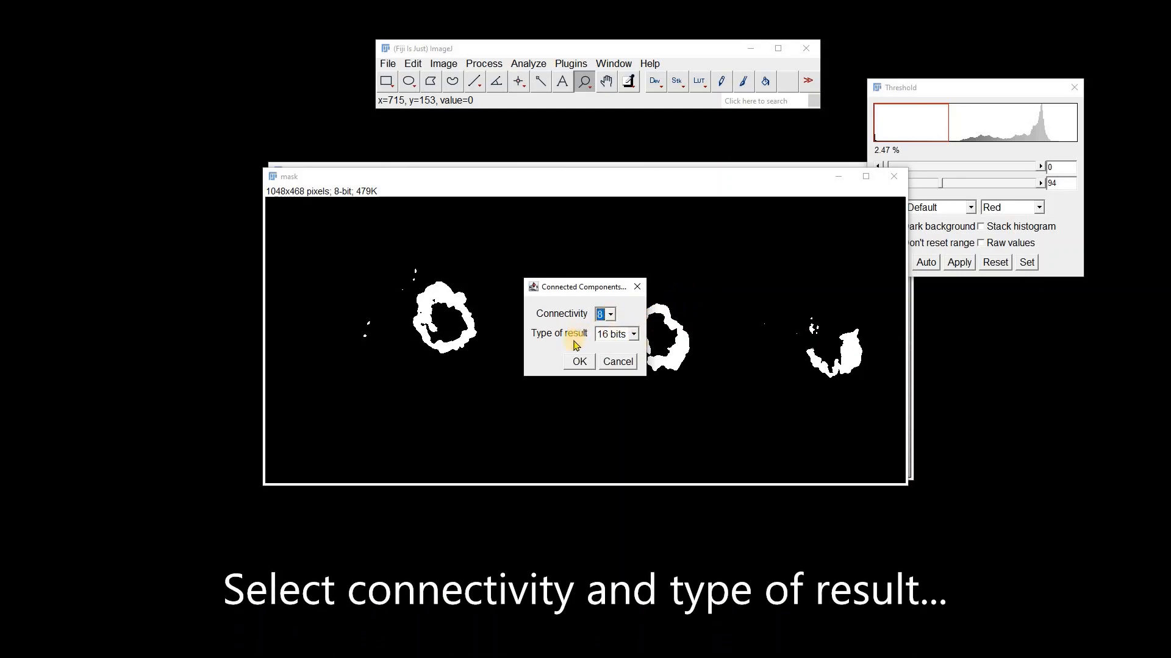
pyautogui.click(579, 361)
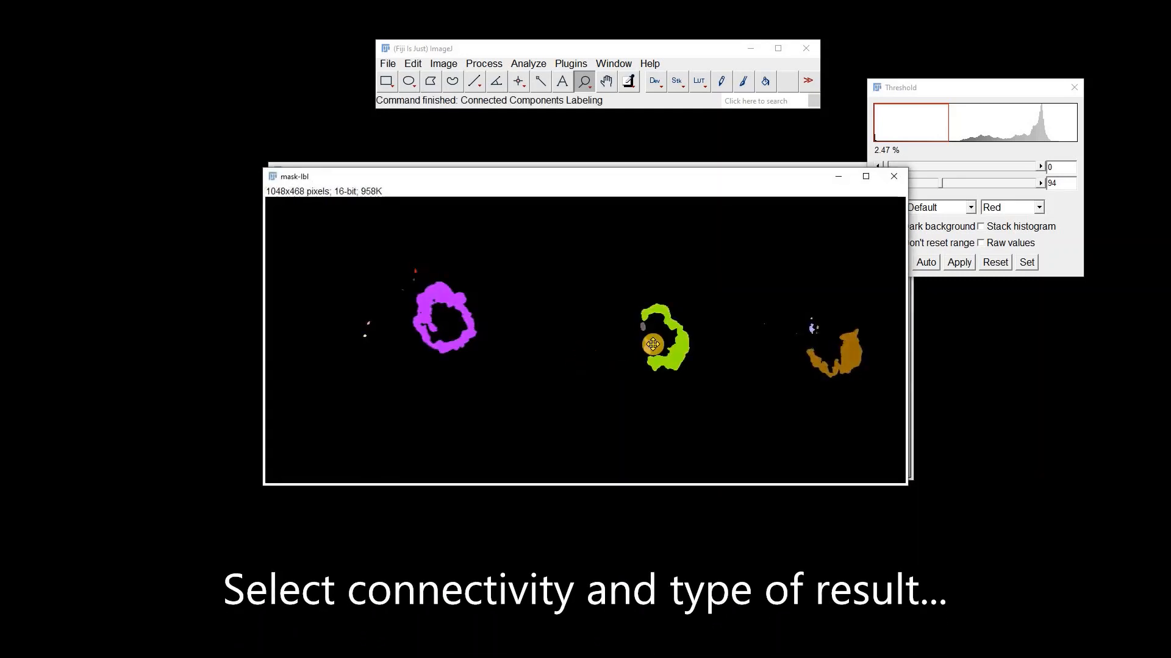
# Move the label and mask images off leaf rot-BF.tif, reset its threshold and activate the Rectangle tool.
pyautogui.click(491, 183)
pyautogui.click(488, 178)
pyautogui.click(1001, 267)
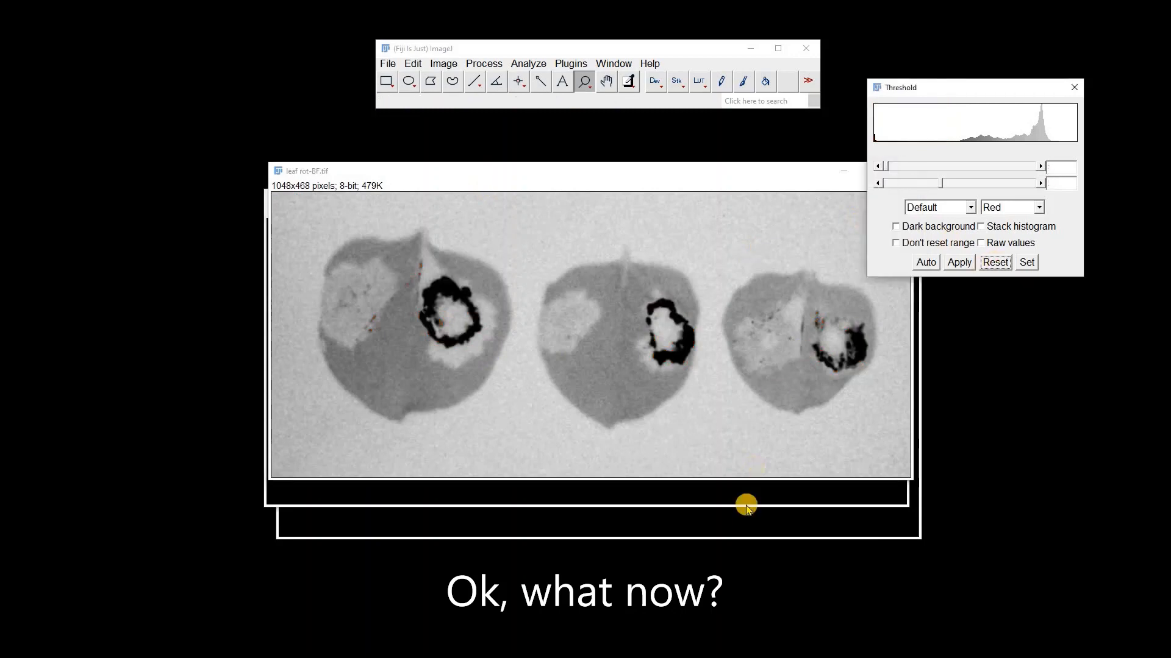
pyautogui.click(383, 80)
# Convert the labels in the mask-lbl image to ROIs with the BIOP Label image to ROIs command.
pyautogui.click(592, 528)
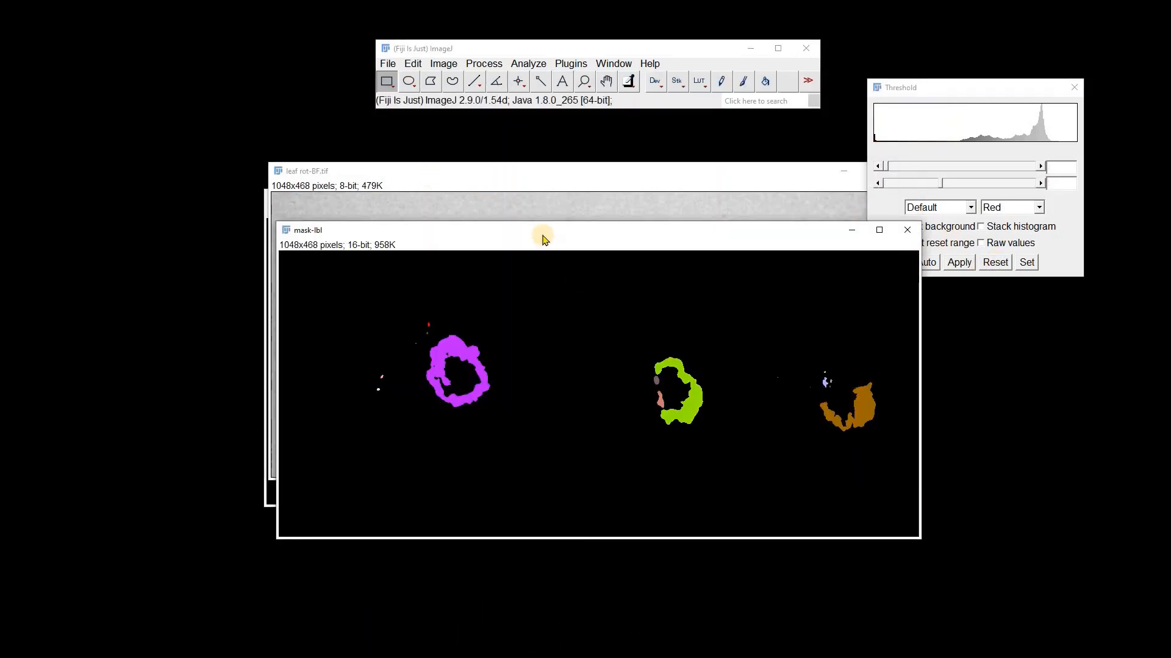
pyautogui.moveTo(543, 236); pyautogui.dragTo(524, 261)
pyautogui.click(571, 64)
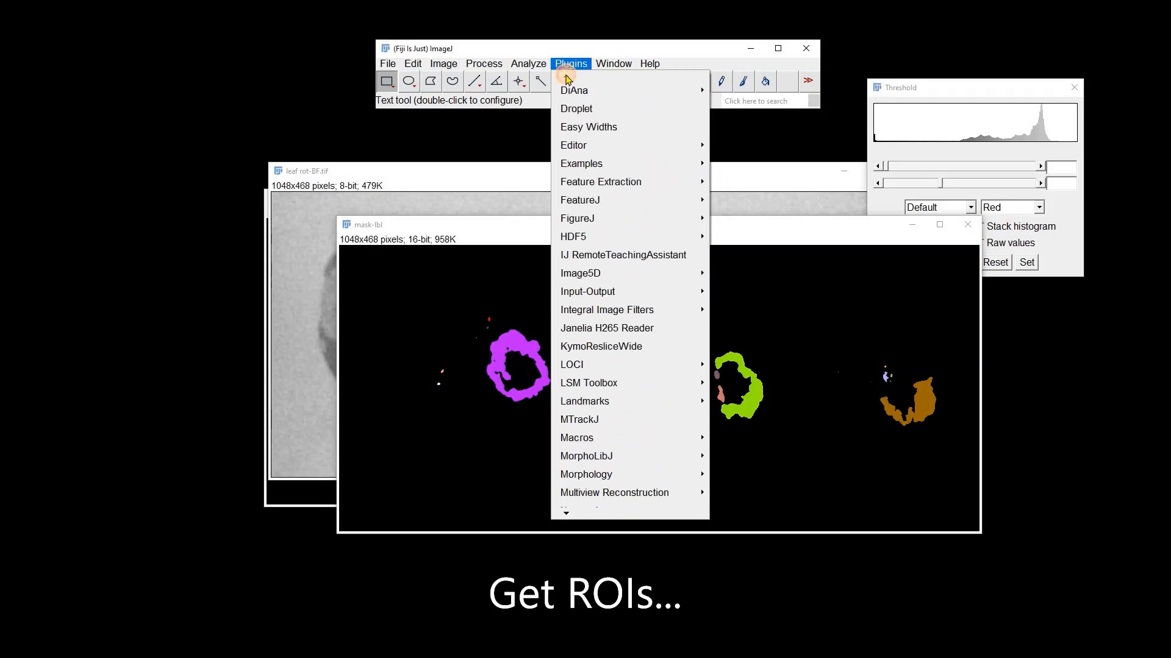
pyautogui.moveTo(628, 200)
pyautogui.moveTo(795, 220)
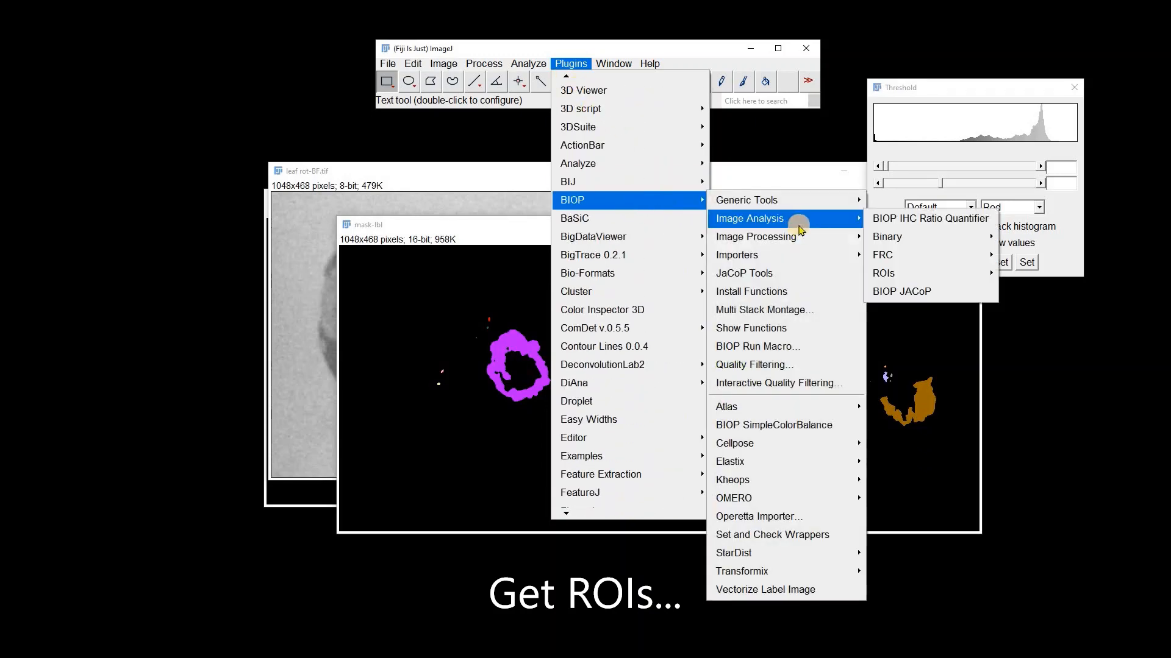
pyautogui.moveTo(884, 273)
pyautogui.click(726, 315)
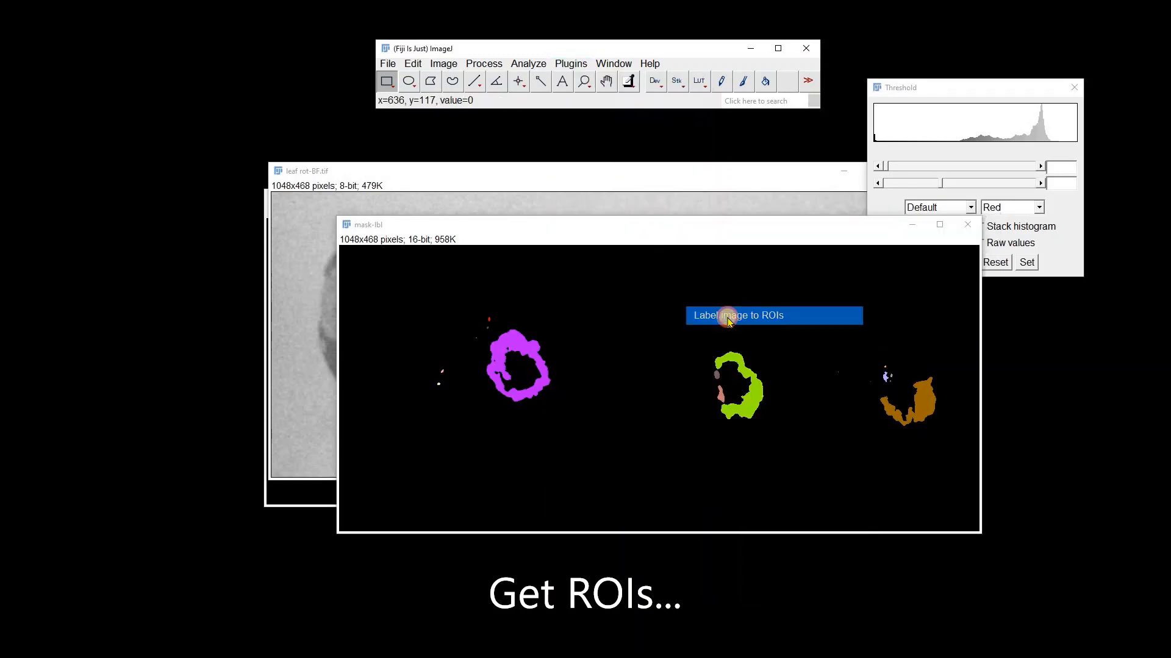
# Overlay all ROIs without labels on leaf rot-BF.tif to check them against the black rot, and hide them again.
pyautogui.click(491, 179)
pyautogui.click(994, 267)
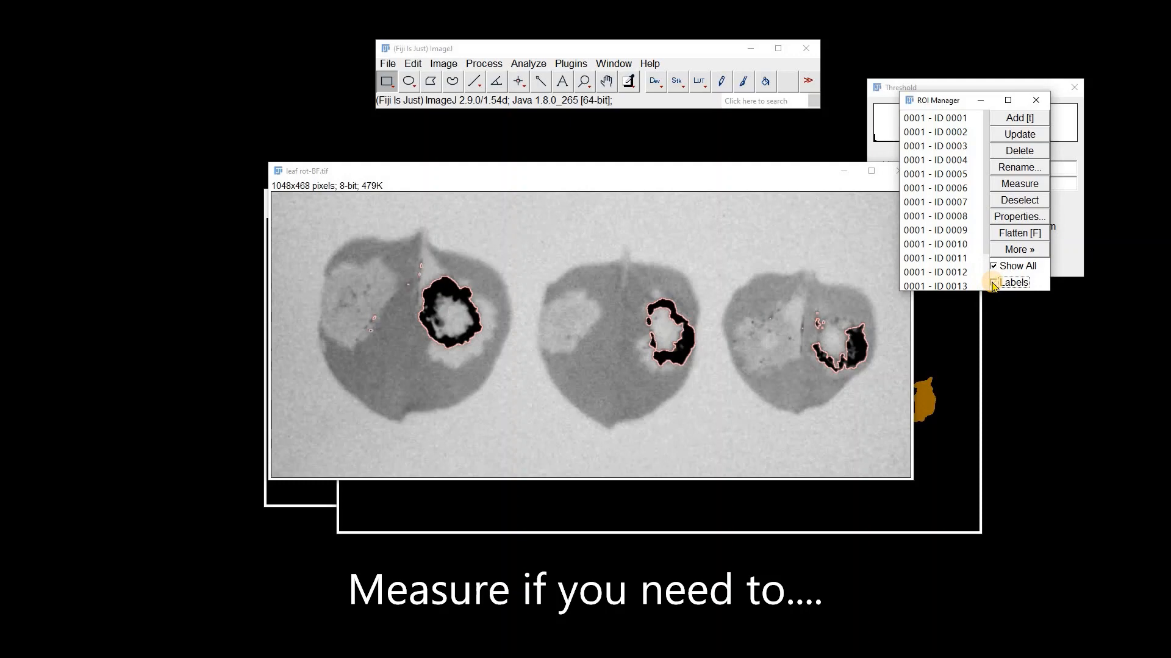
pyautogui.click(995, 267)
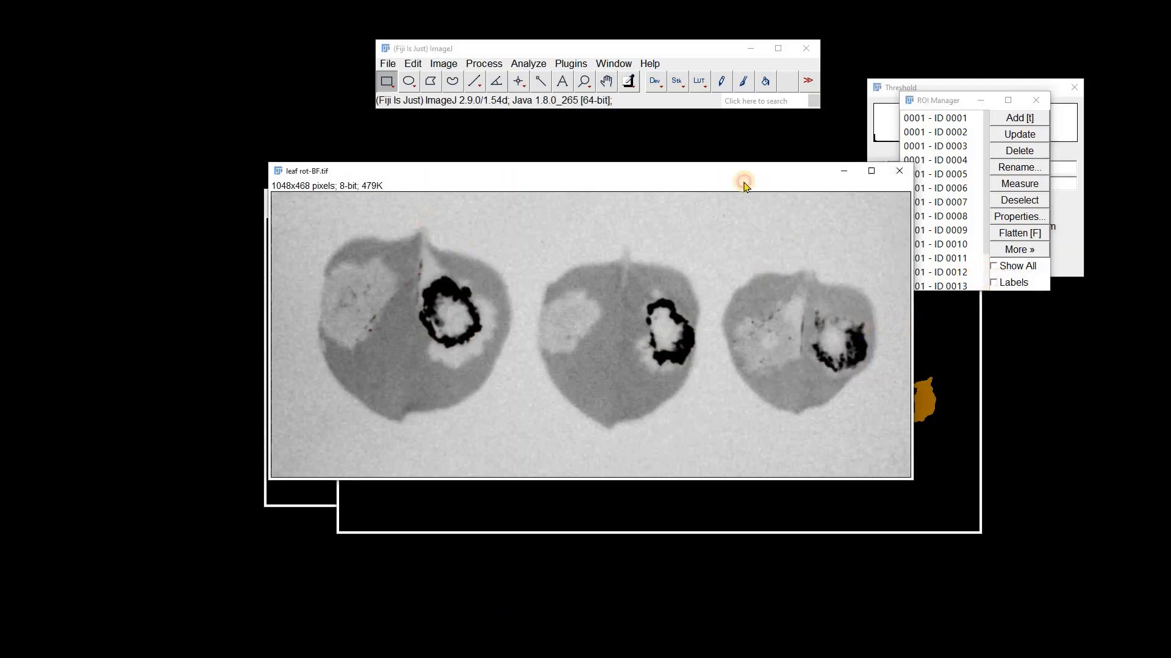
# Bring the mask-lbl image forward and convert it to 8-bit to match the leaf image's type.
pyautogui.moveTo(403, 172); pyautogui.dragTo(424, 222)
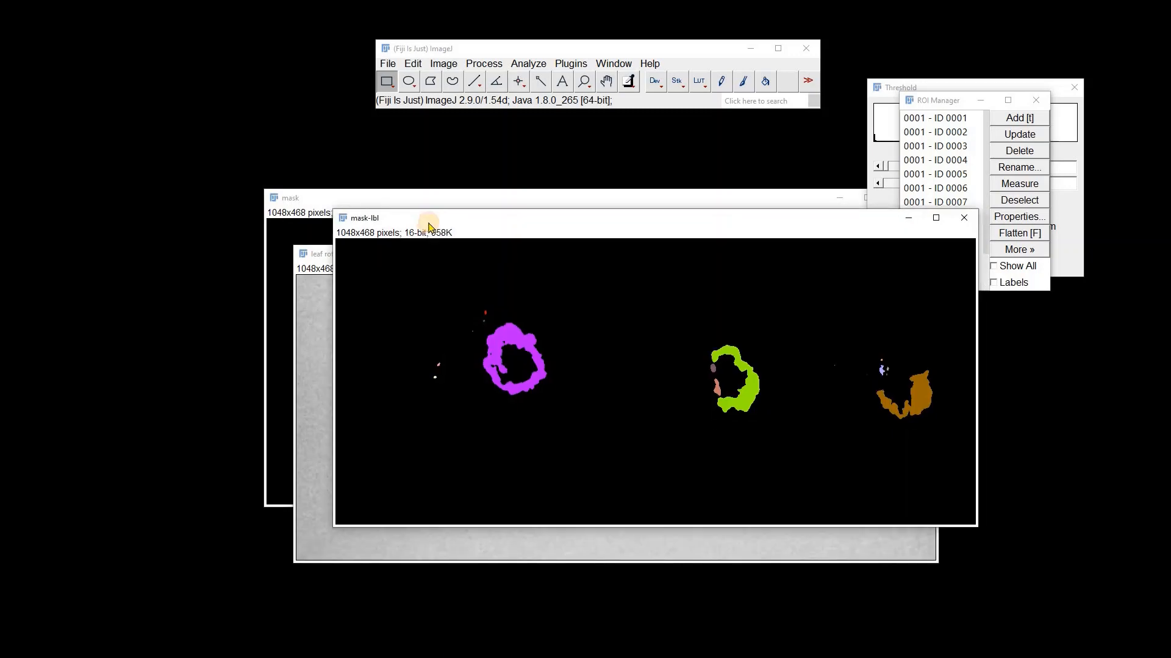
pyautogui.click(444, 63)
pyautogui.click(540, 84)
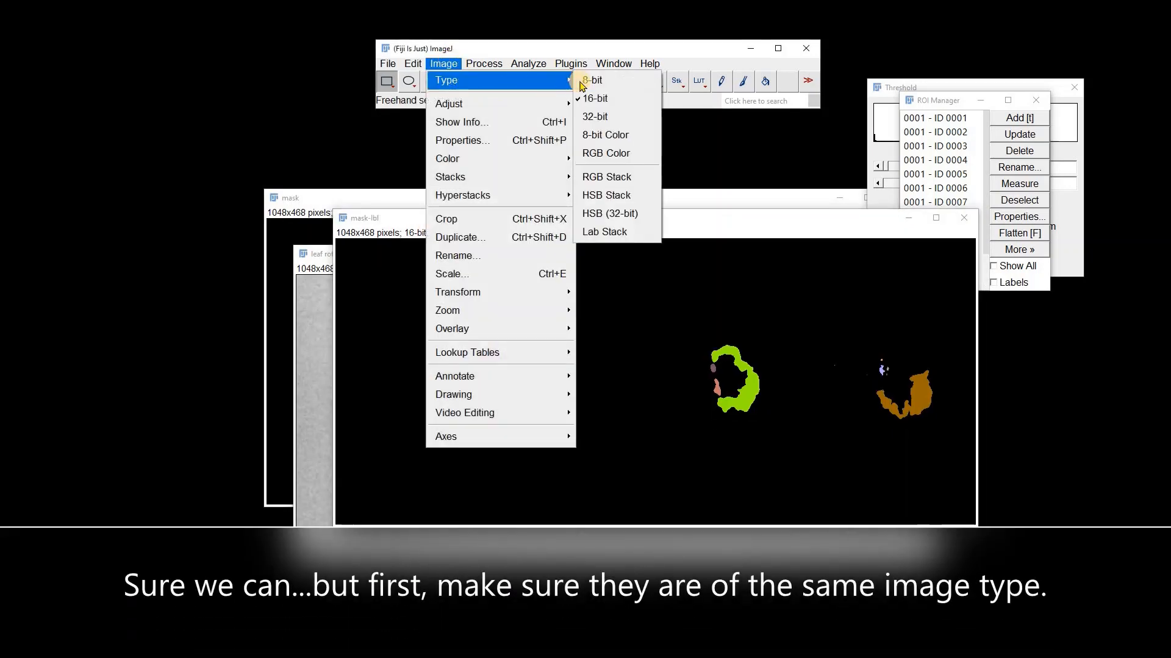
pyautogui.click(584, 81)
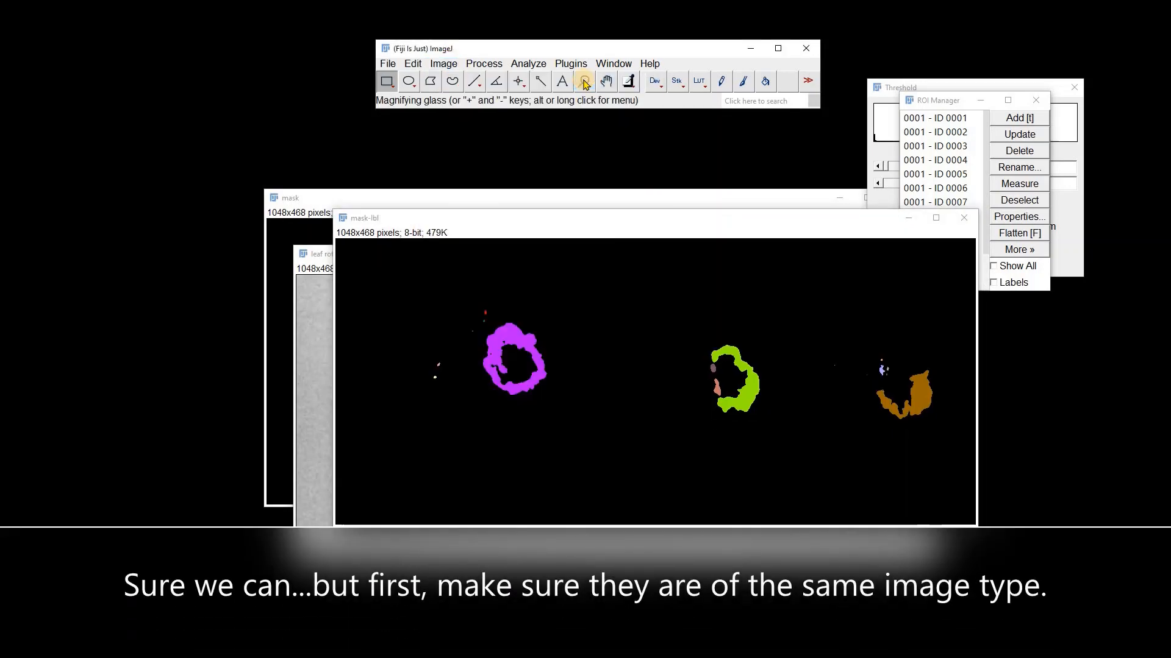
# Merge leaf rot-BF.tif as C4 (gray) and mask-lbl as C5 (cyan) into a composite, keeping source images and their LUTs.
pyautogui.click(444, 63)
pyautogui.moveTo(496, 159)
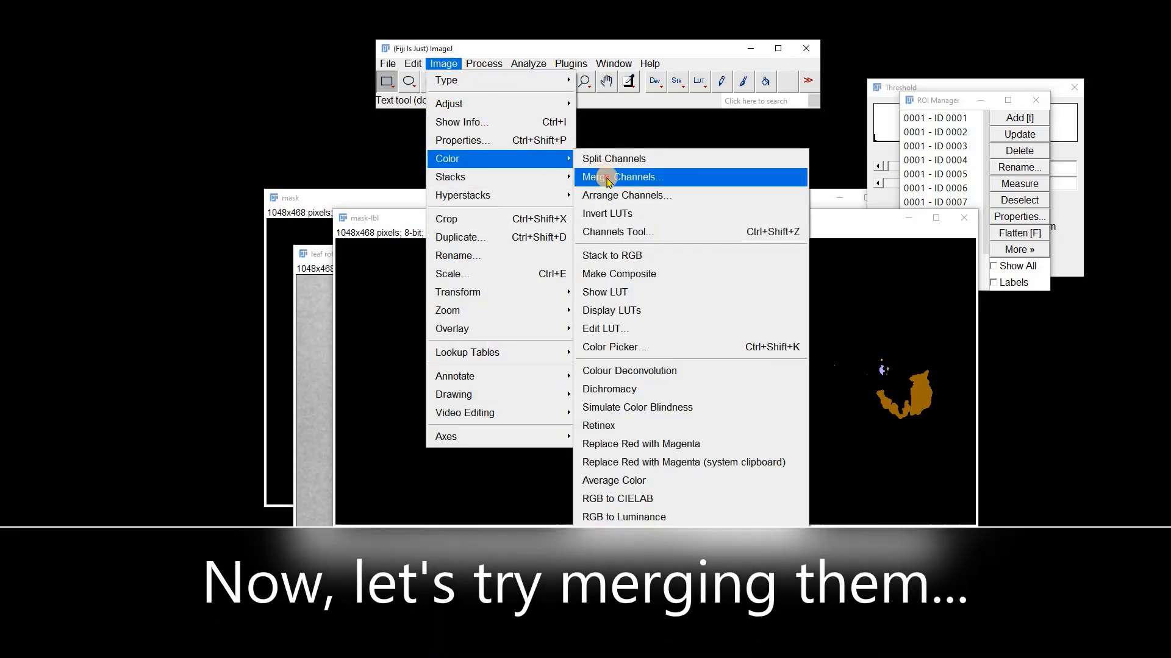
pyautogui.click(608, 177)
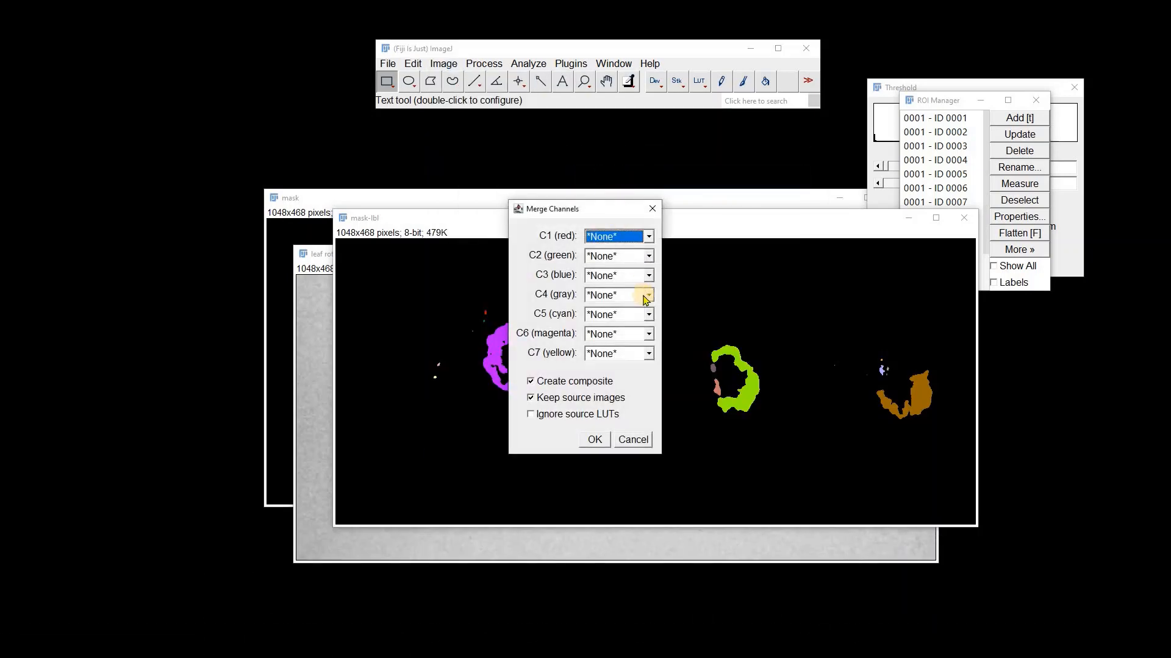
pyautogui.click(647, 297)
pyautogui.click(636, 311)
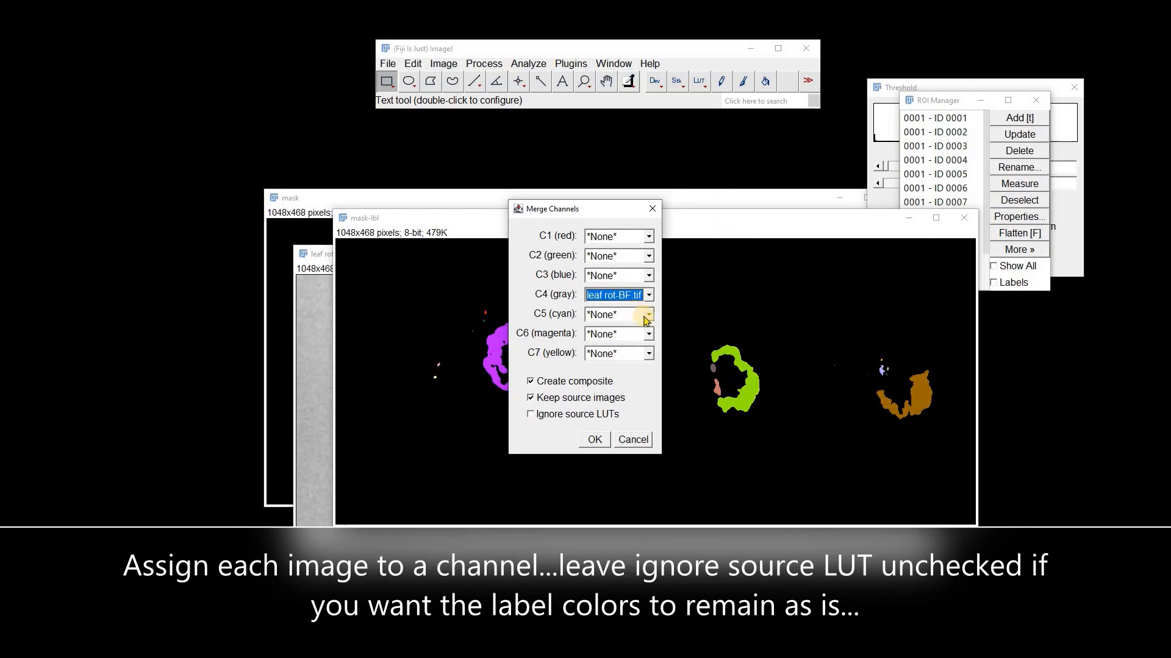
pyautogui.click(648, 316)
pyautogui.click(619, 354)
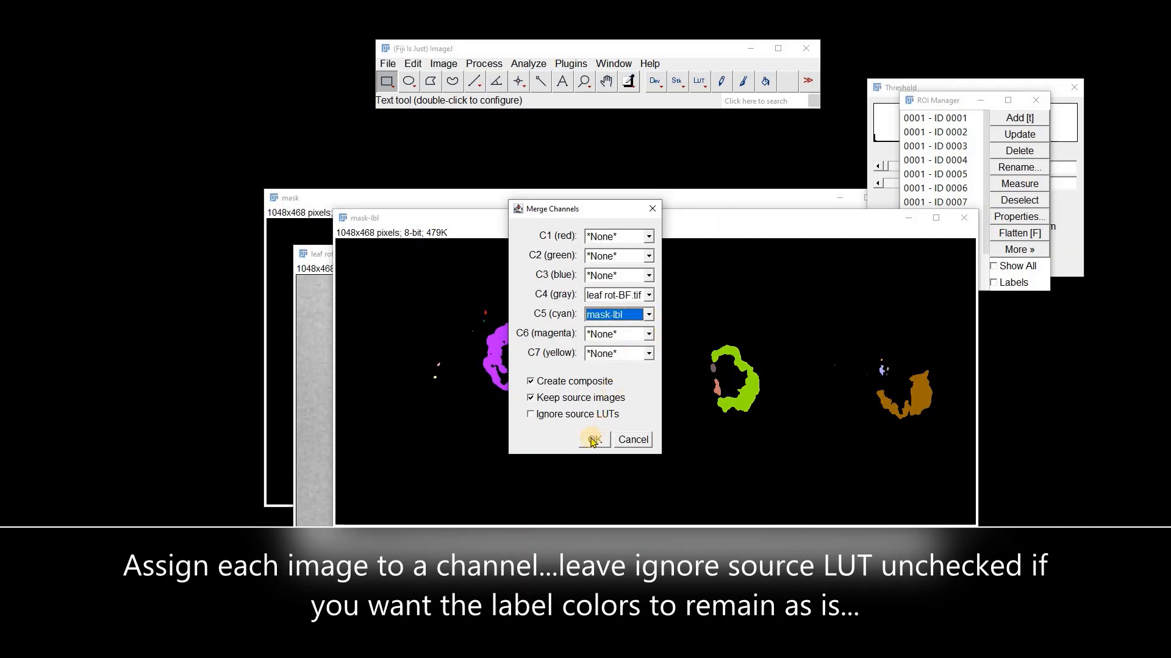
pyautogui.click(594, 439)
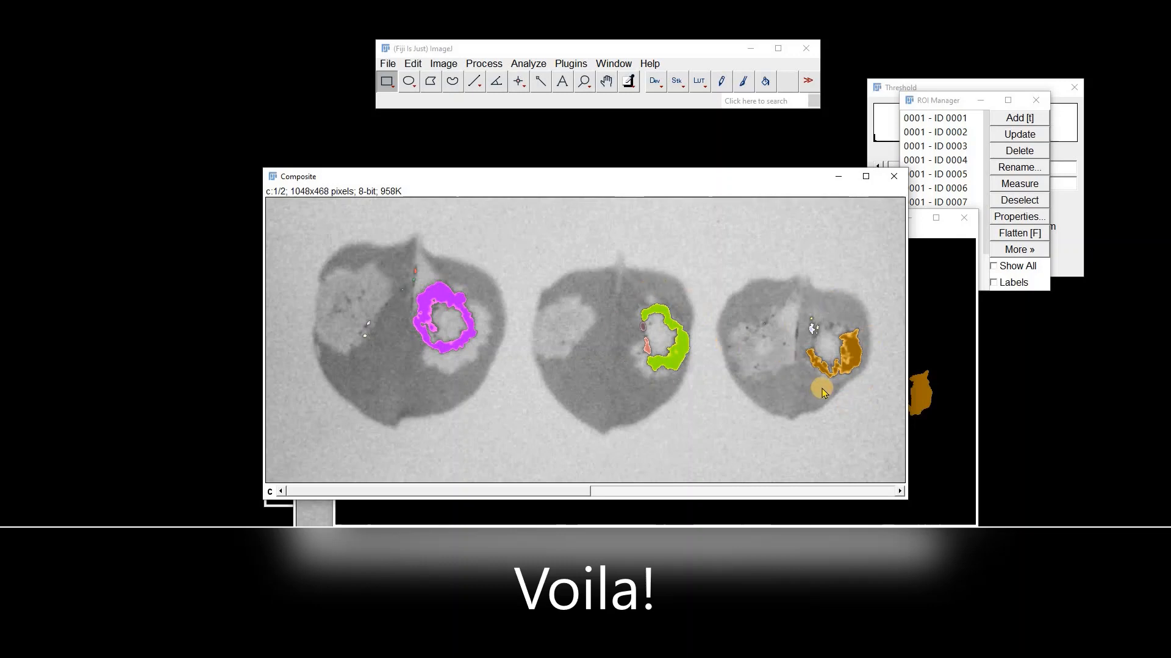
pyautogui.click(388, 64)
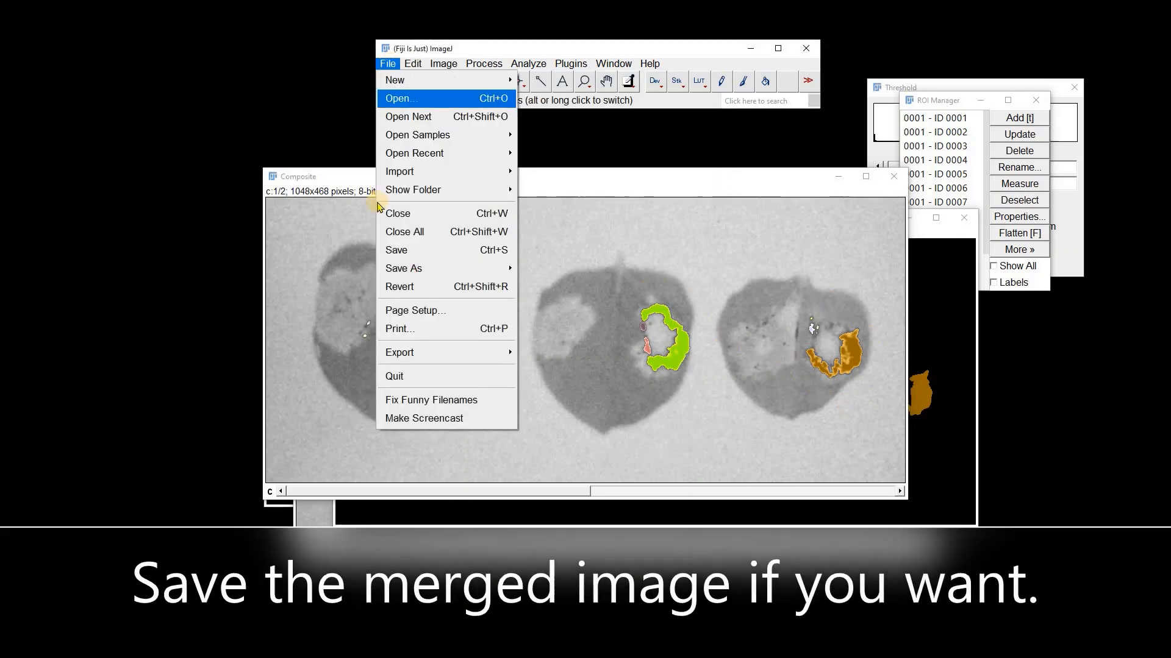
pyautogui.click(413, 272)
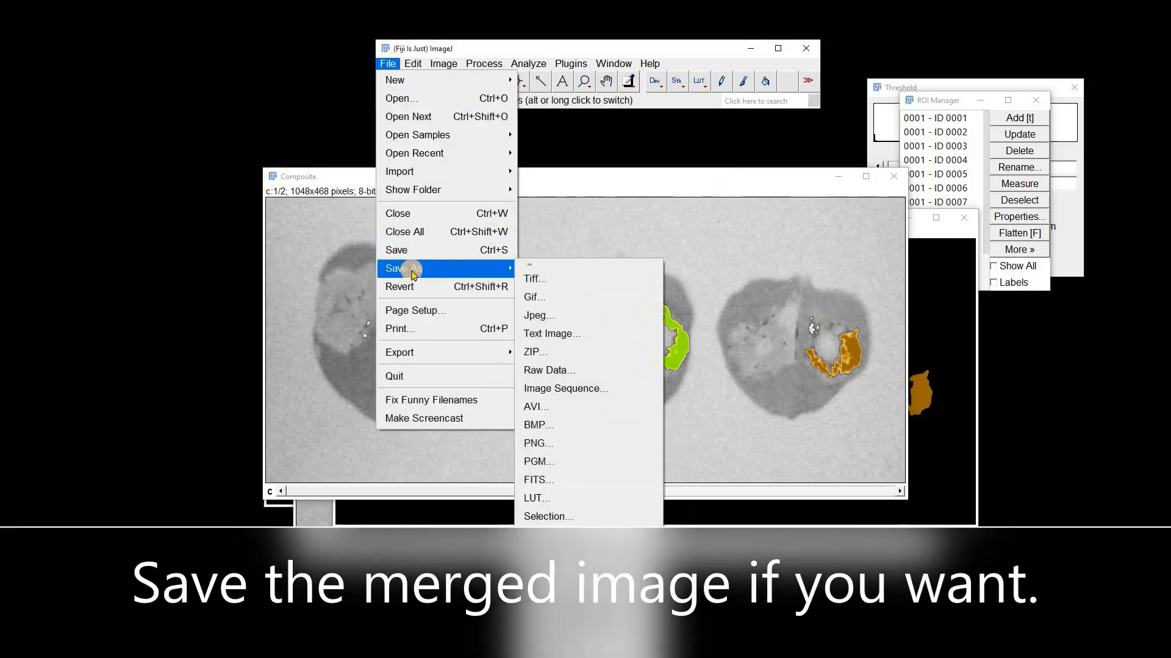
pyautogui.click(651, 187)
# Close all open images without saving, along with the ROI Manager and Threshold windows.
pyautogui.click(387, 64)
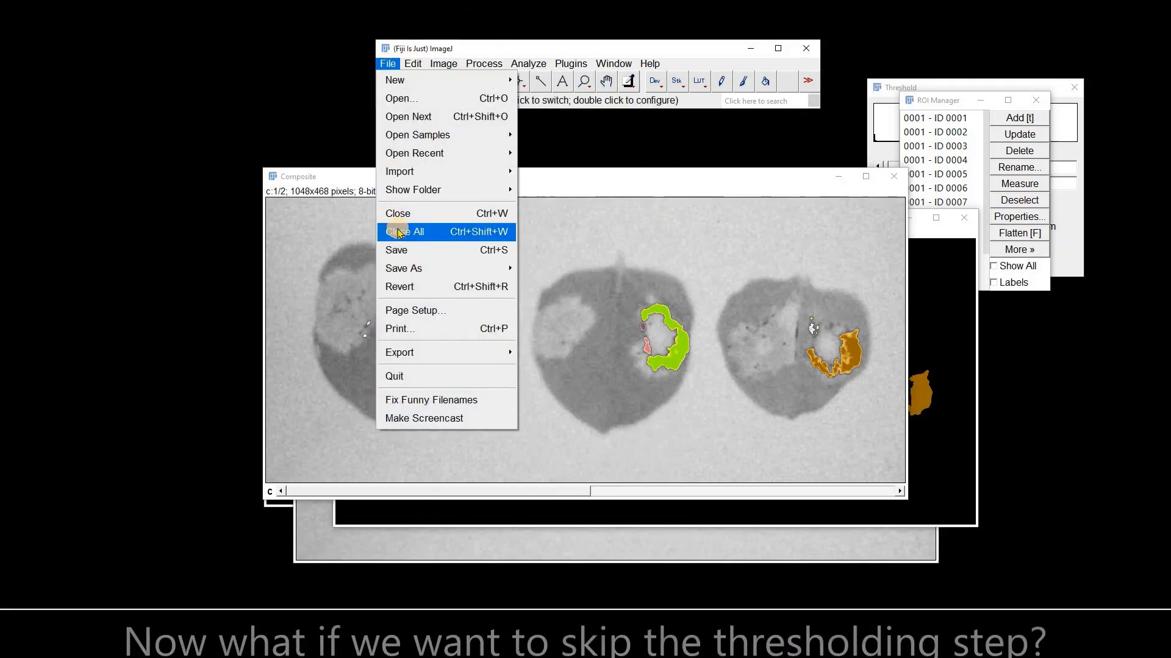
pyautogui.click(397, 232)
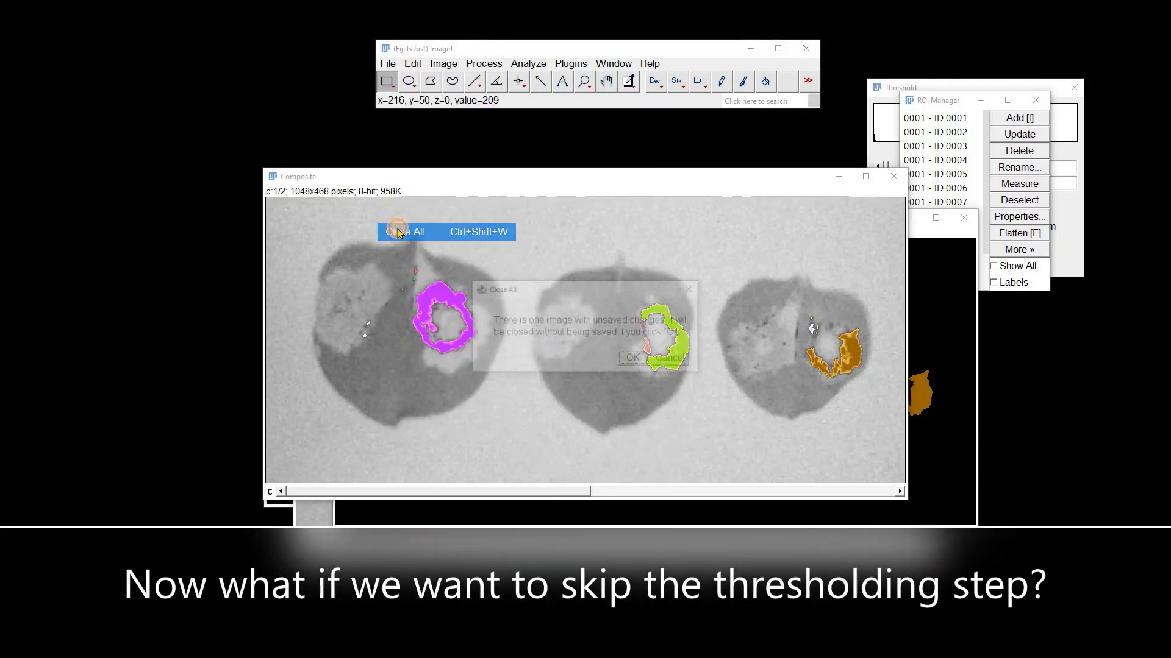
pyautogui.click(633, 360)
pyautogui.click(1036, 100)
pyautogui.click(1075, 87)
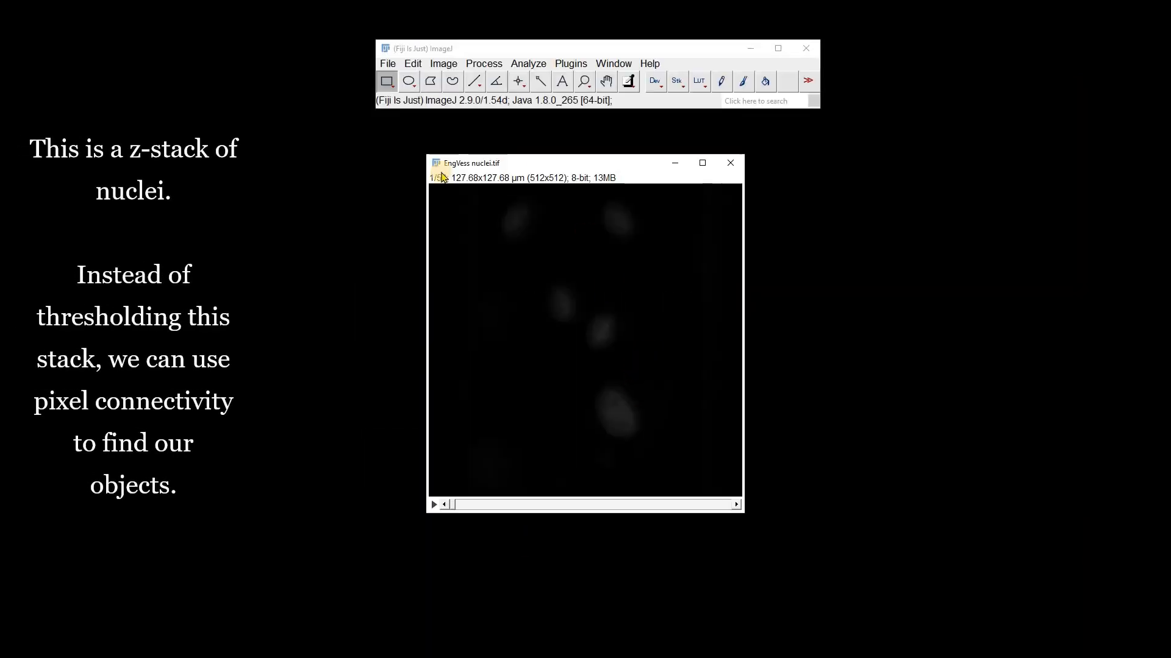
# Play through the EngVess nuclei.tif z-stack and stop at slice 46 to examine the nuclei.
pyautogui.click(433, 507)
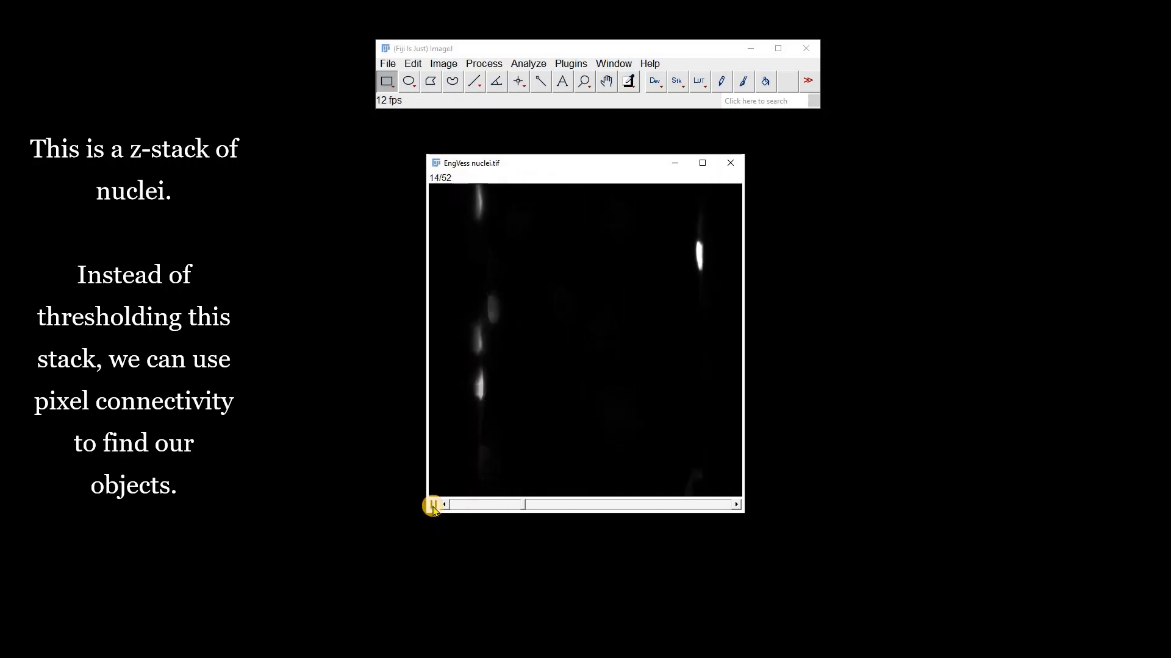
pyautogui.click(433, 507)
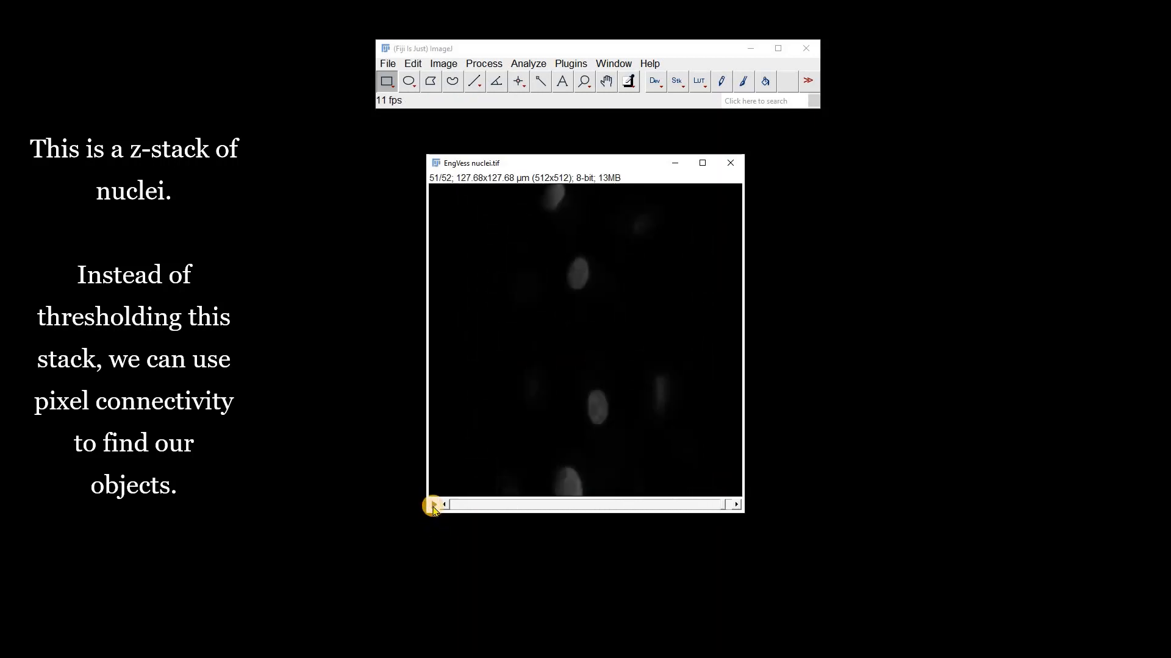
pyautogui.moveTo(722, 510); pyautogui.dragTo(698, 511)
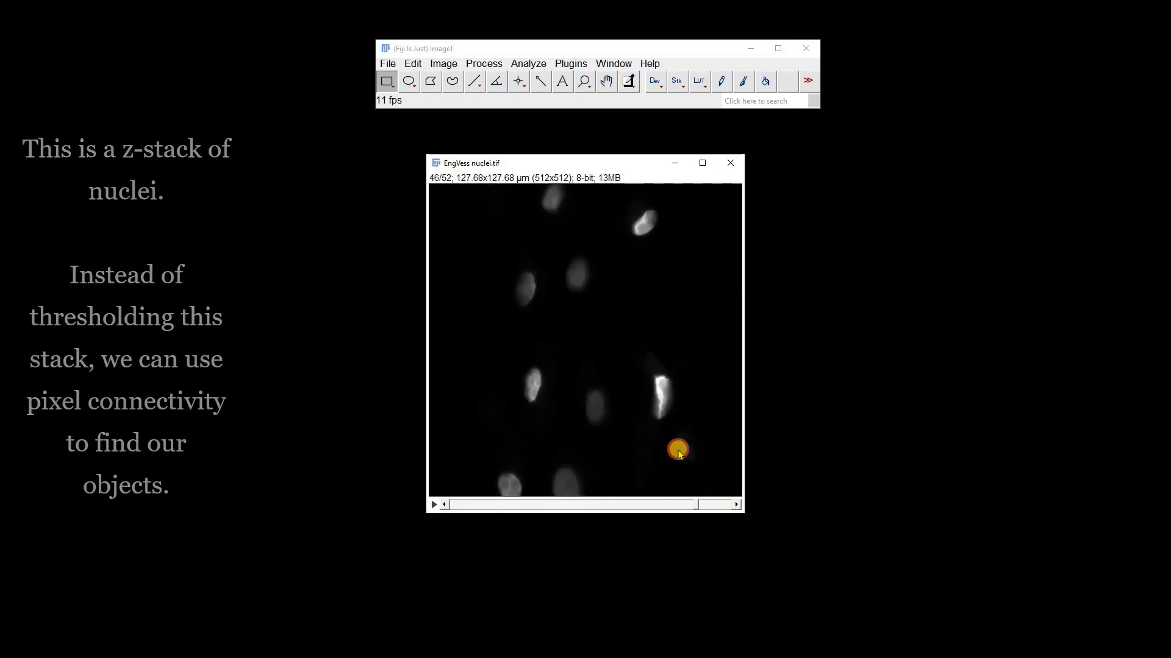
# Run Find Connected Regions on the nuclei stack with diagonal connections, one image for all regions, no results table, and values over 50.
pyautogui.click(571, 64)
pyautogui.moveTo(567, 518)
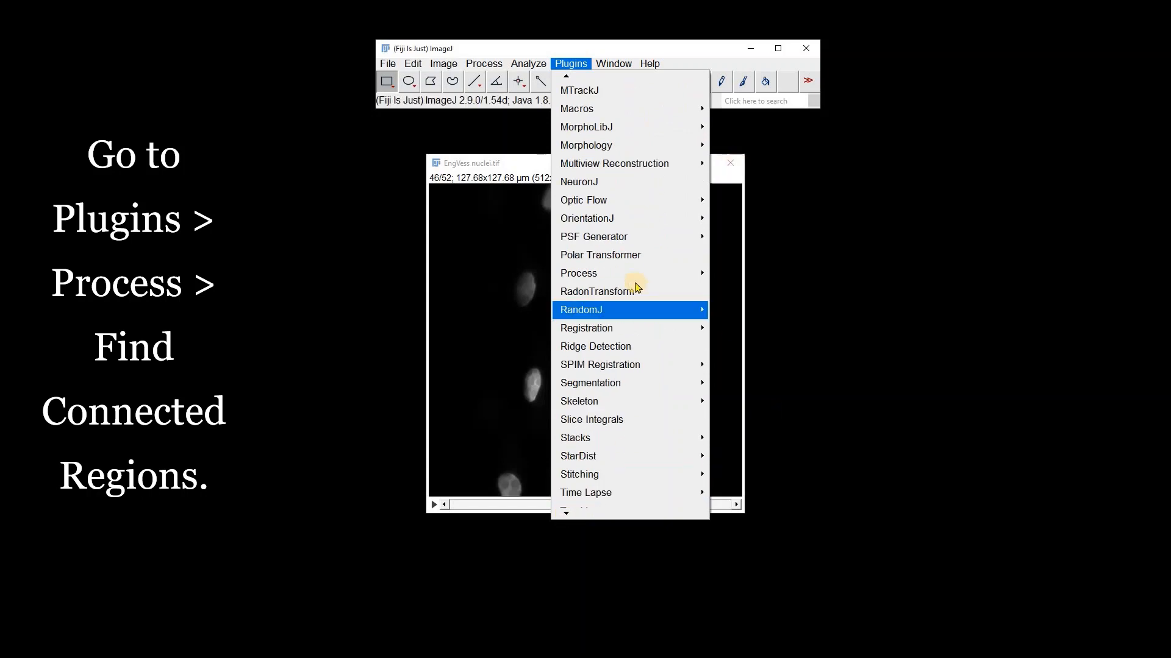
pyautogui.moveTo(636, 282)
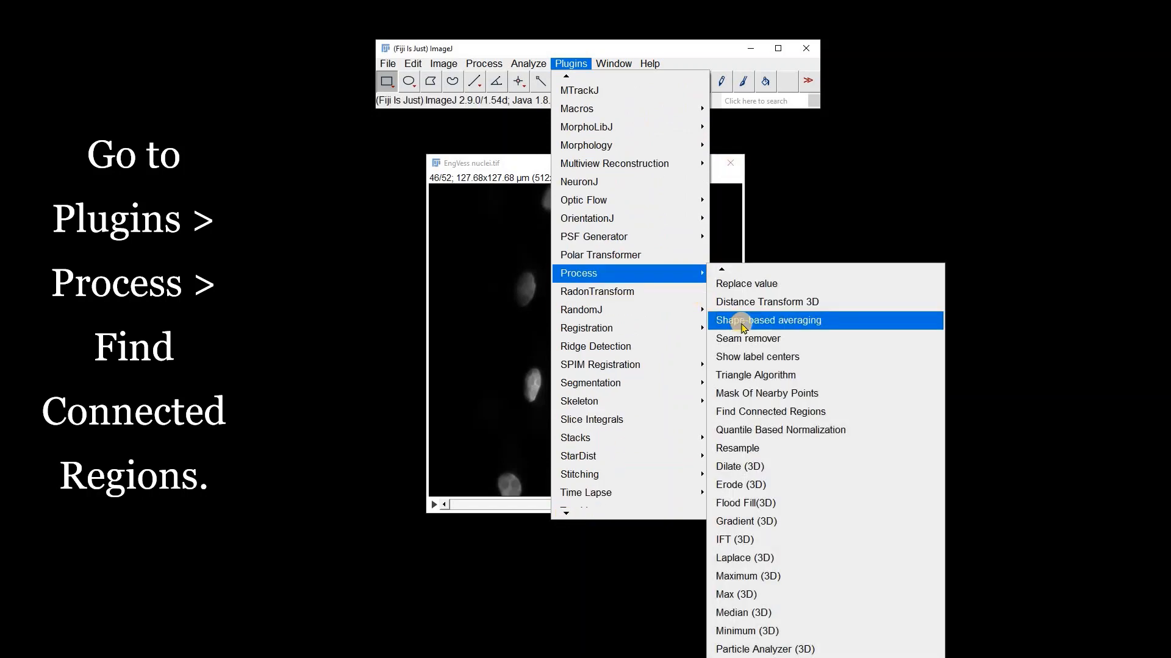
pyautogui.click(750, 412)
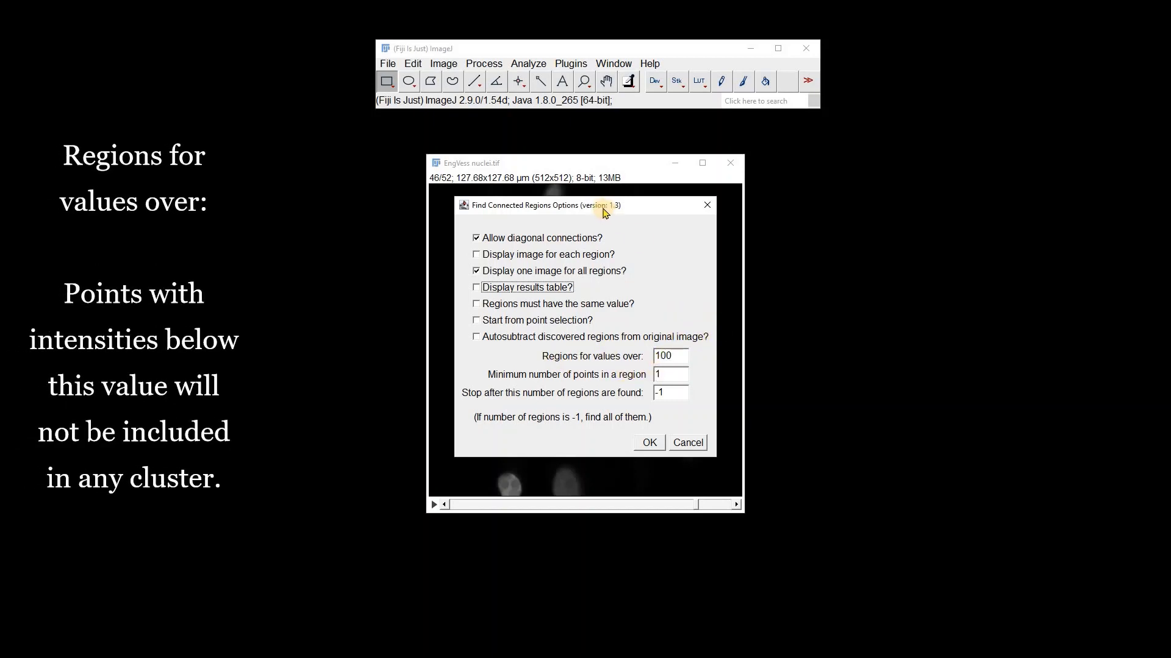
pyautogui.moveTo(604, 210); pyautogui.dragTo(918, 204)
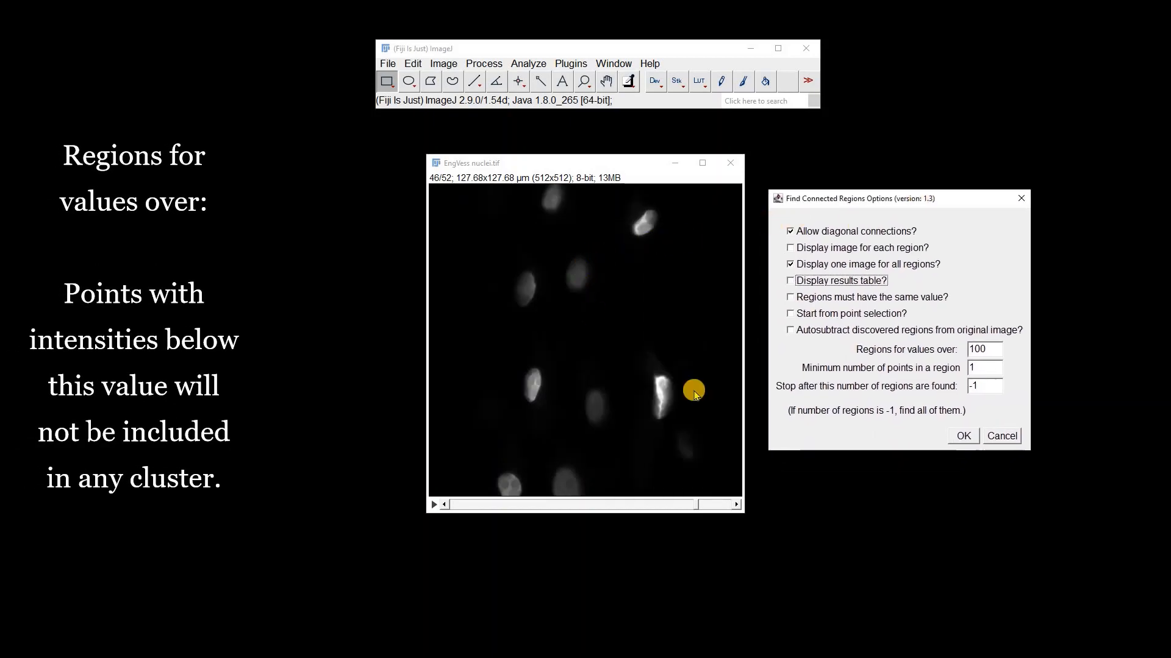
pyautogui.doubleClick(989, 348)
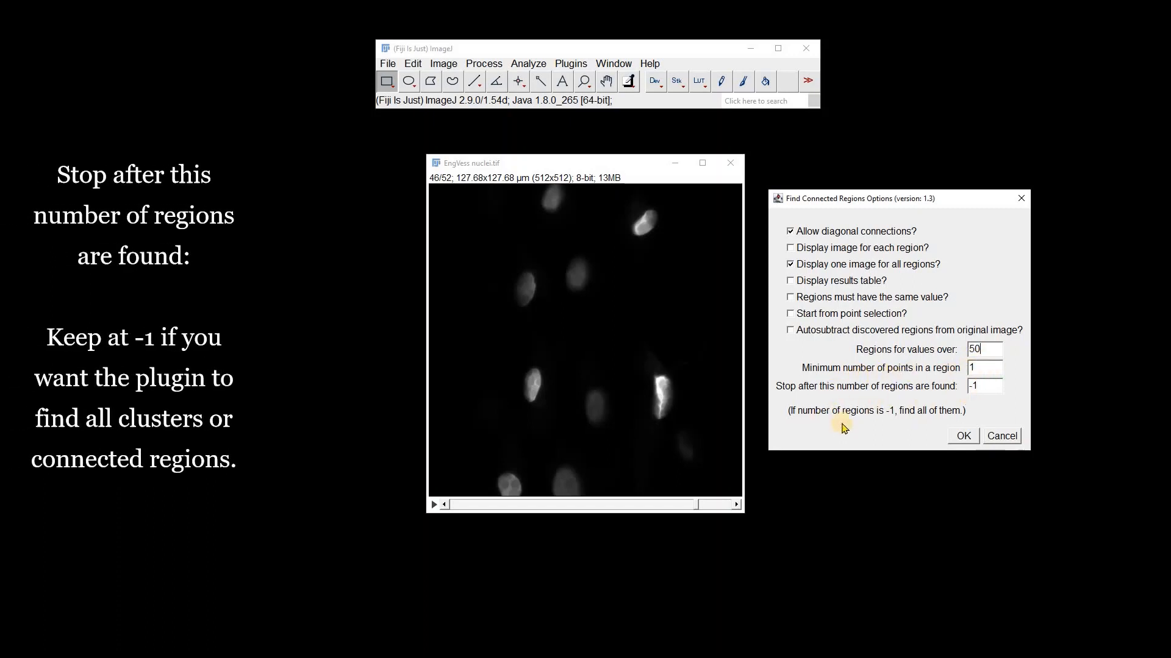
pyautogui.click(963, 437)
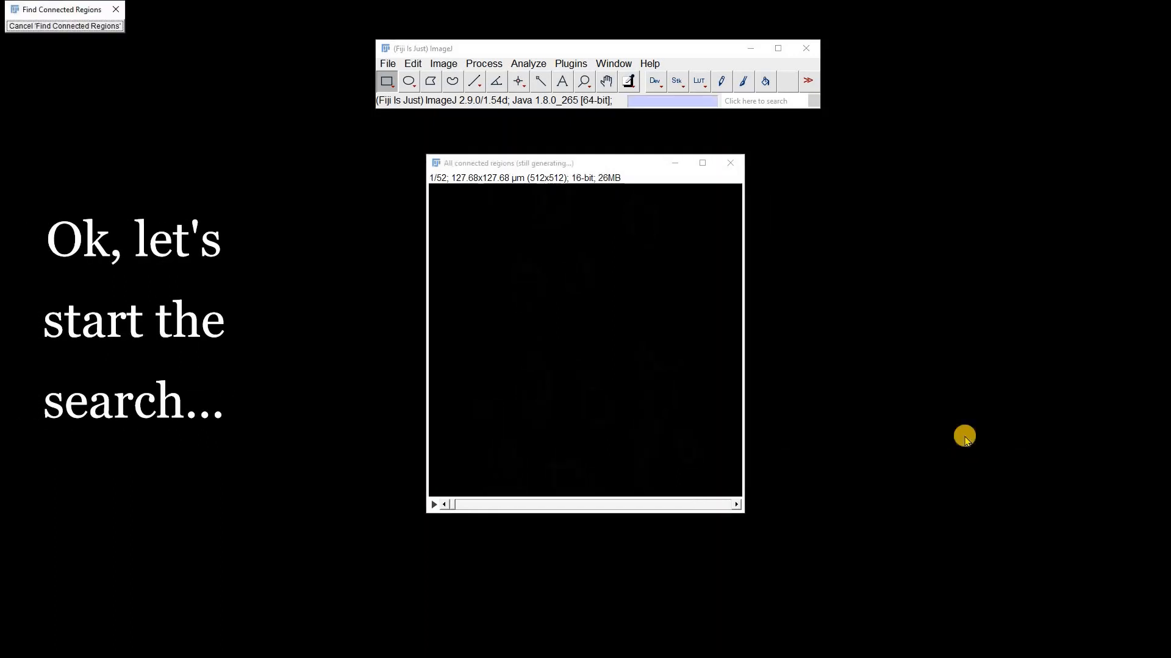
pyautogui.moveTo(18, 10); pyautogui.dragTo(289, 225)
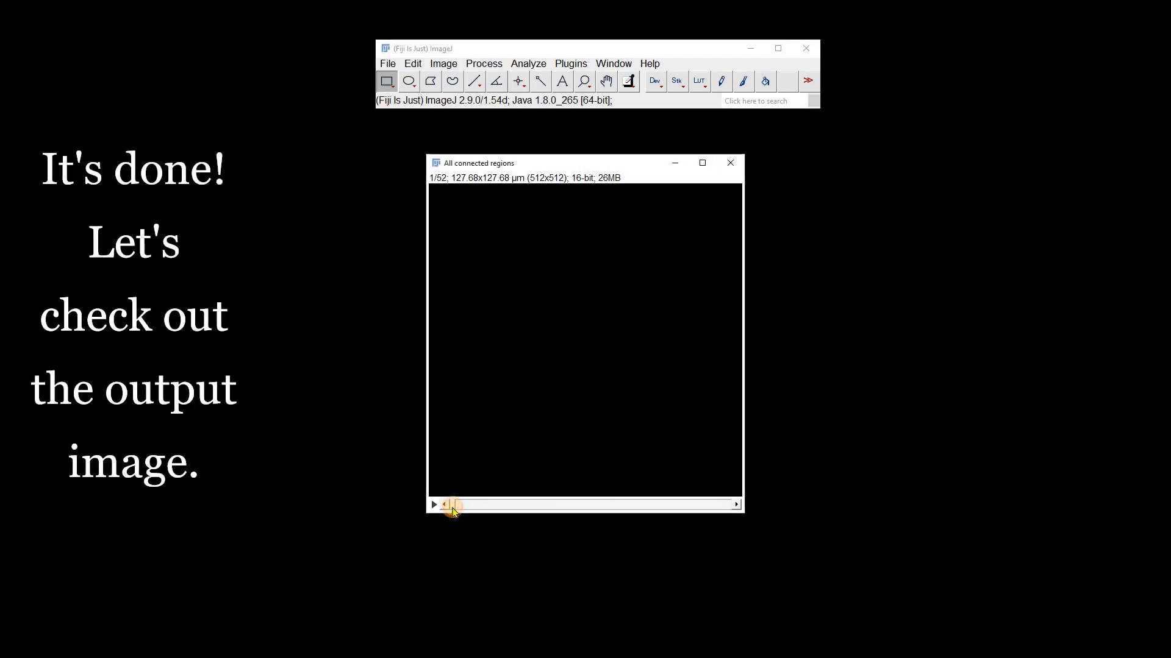
# Inspect the labeled regions across the slices of the All connected regions stack and apply the glasbey on dark LUT.
pyautogui.moveTo(453, 510); pyautogui.dragTo(551, 502)
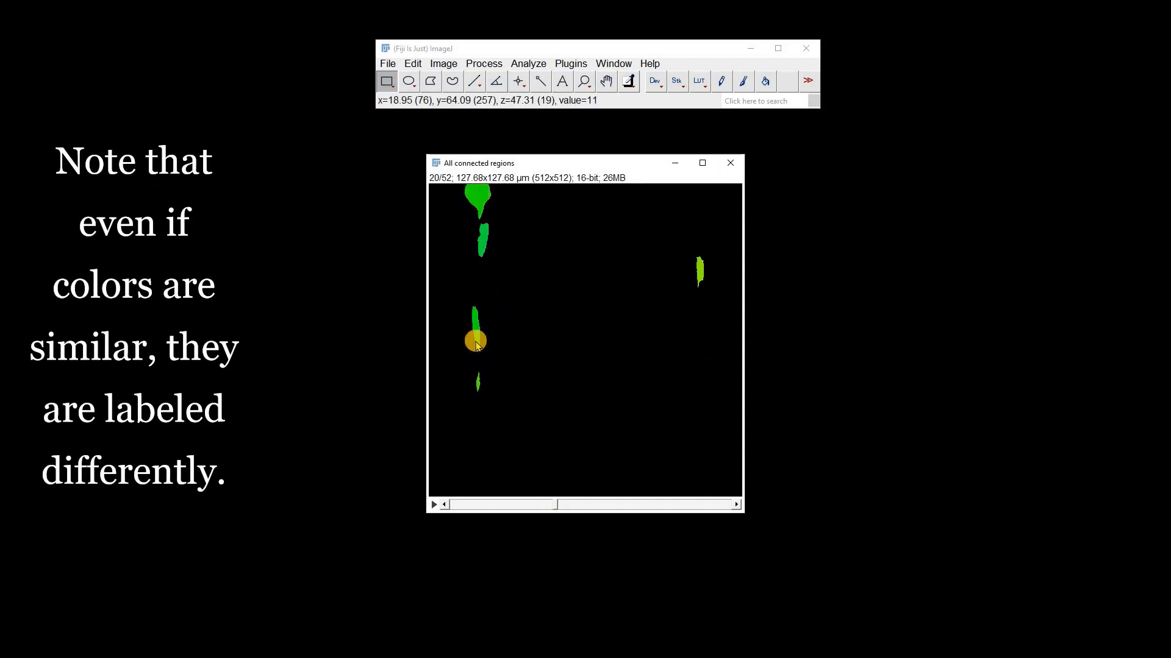
pyautogui.moveTo(570, 507); pyautogui.dragTo(638, 504)
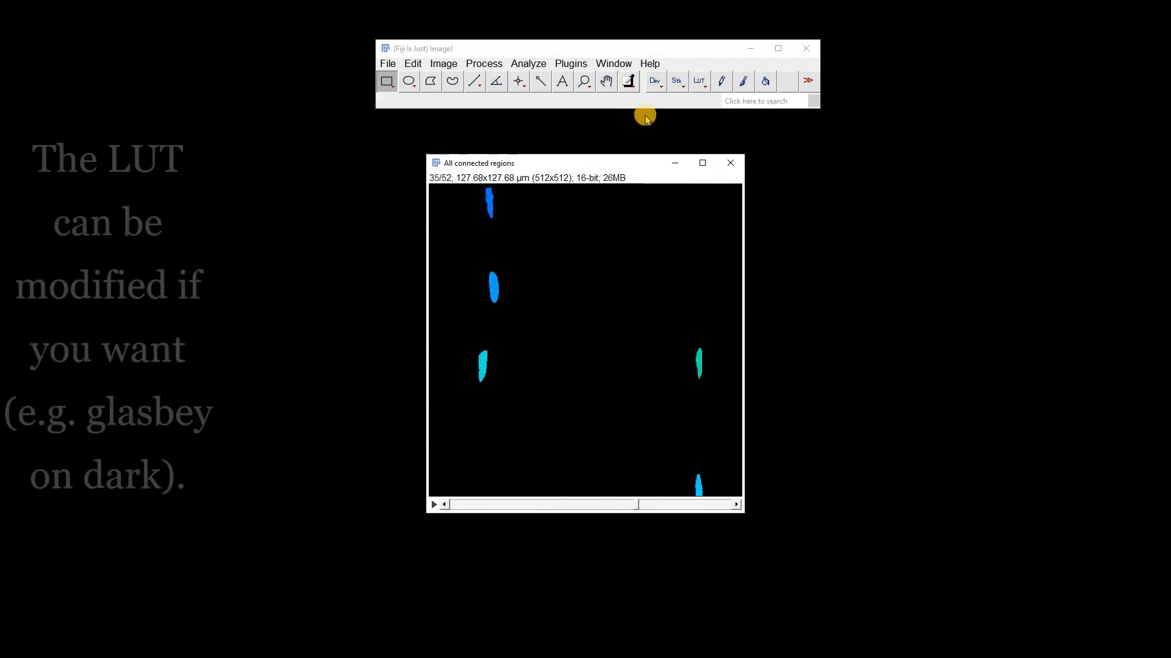
pyautogui.click(699, 89)
pyautogui.click(720, 382)
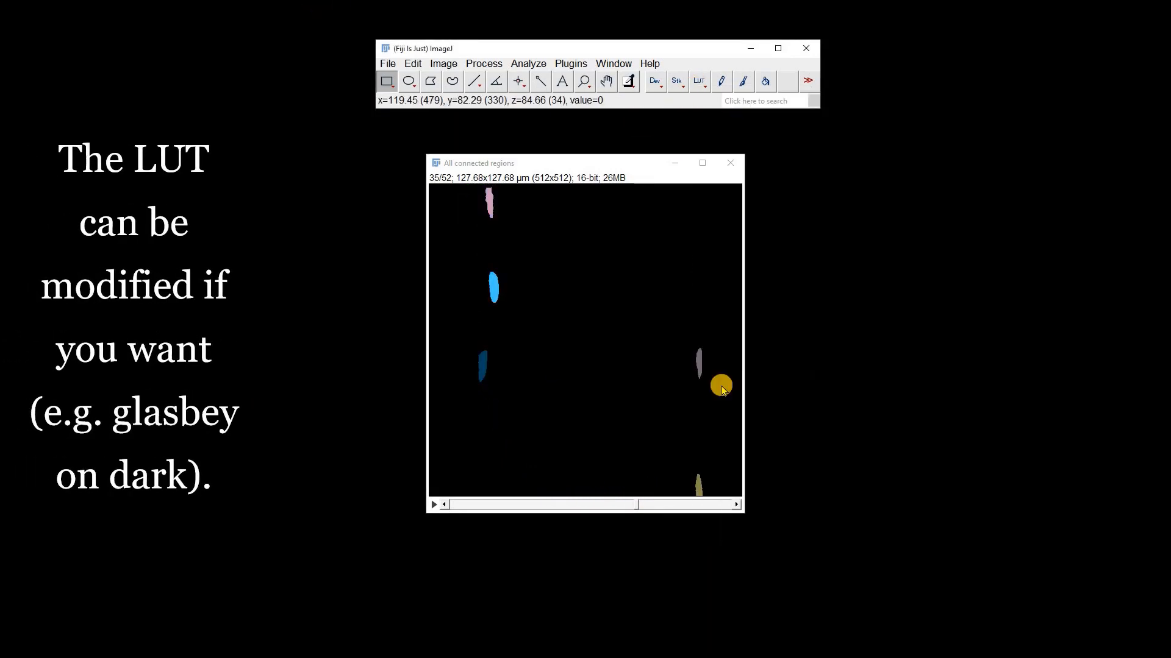
pyautogui.moveTo(602, 511); pyautogui.dragTo(557, 496)
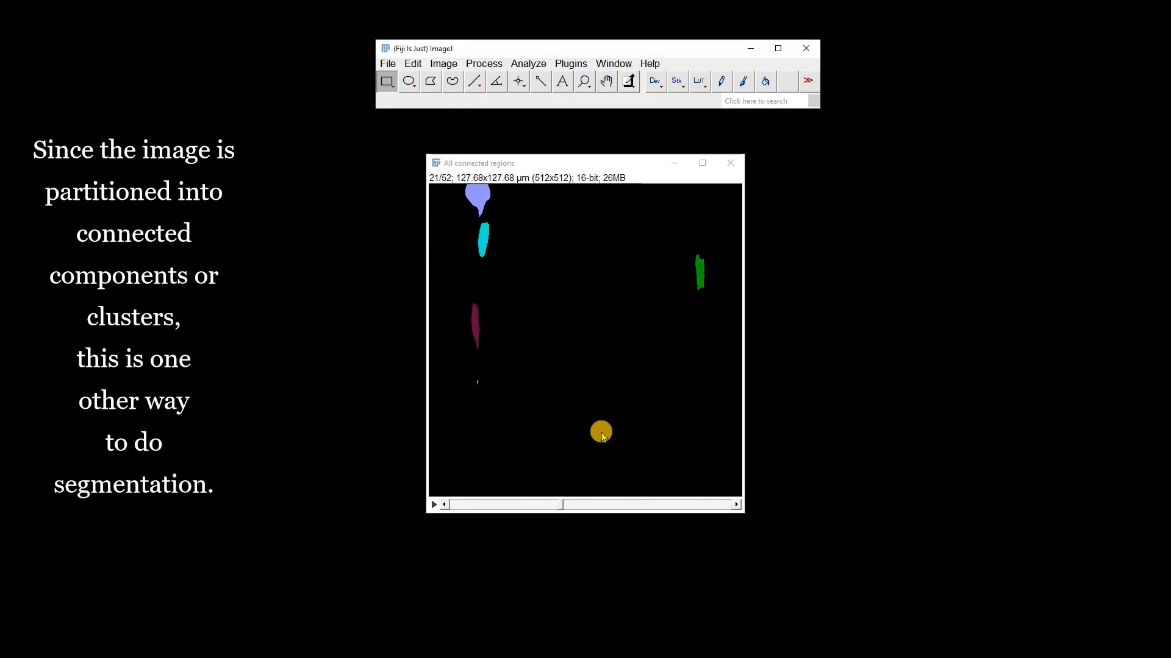
pyautogui.moveTo(559, 509); pyautogui.dragTo(471, 514)
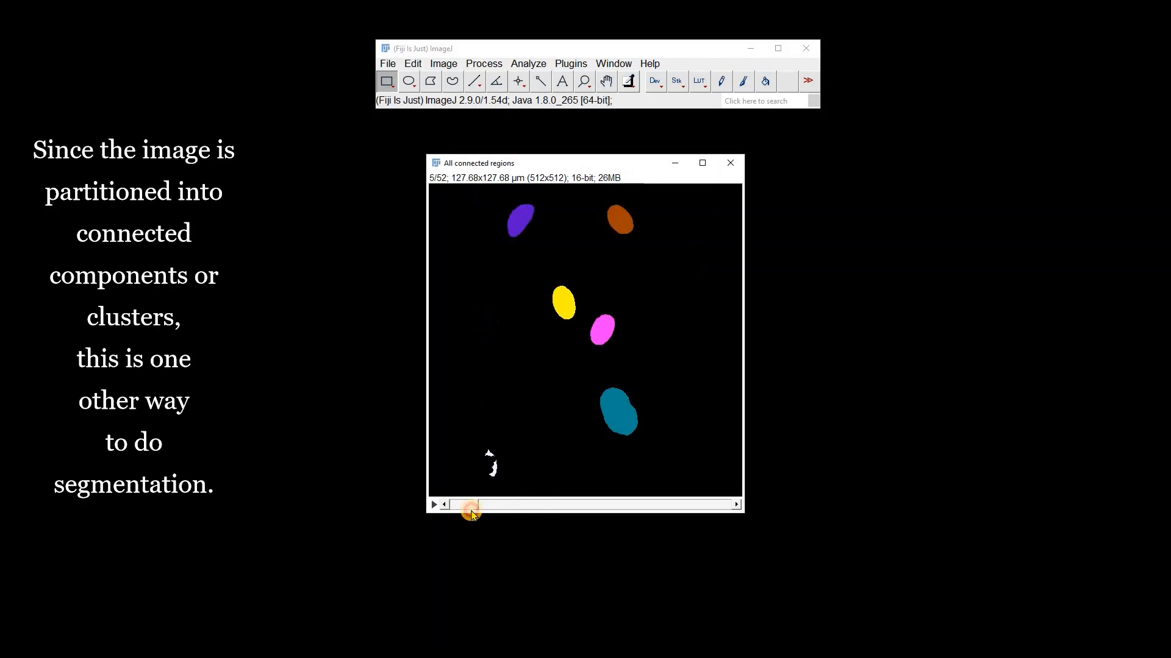
# Search for the 3D Manager command from 3DSuite and run it.
pyautogui.click(743, 99)
pyautogui.write('3')
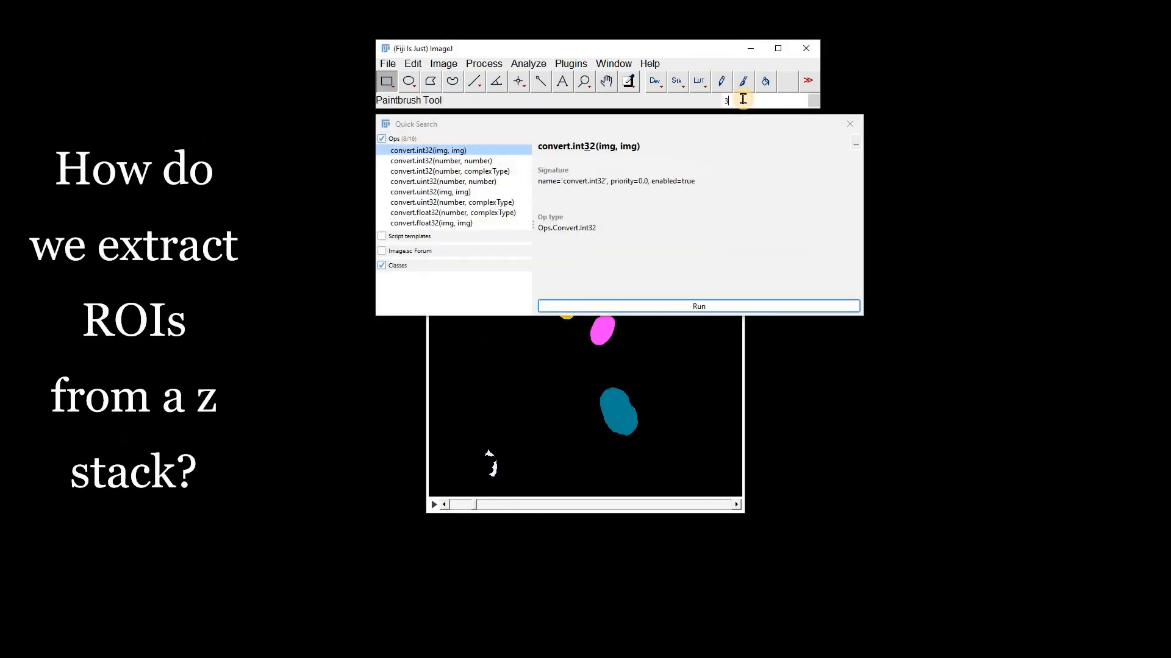
pyautogui.write('D Ma')
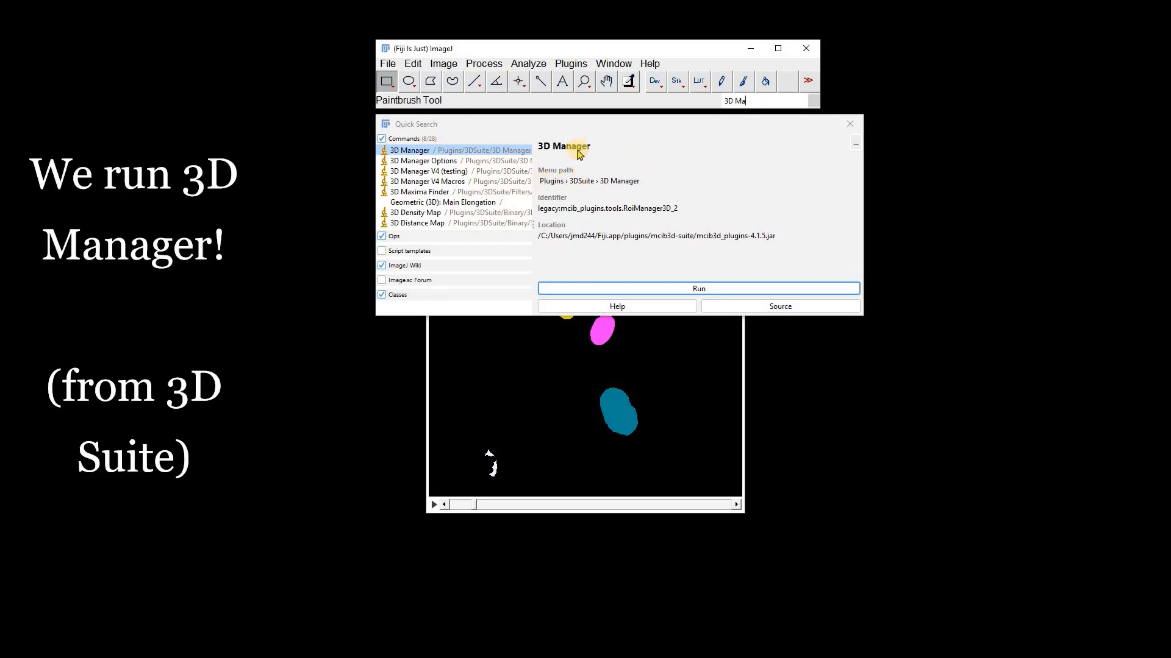
pyautogui.click(567, 65)
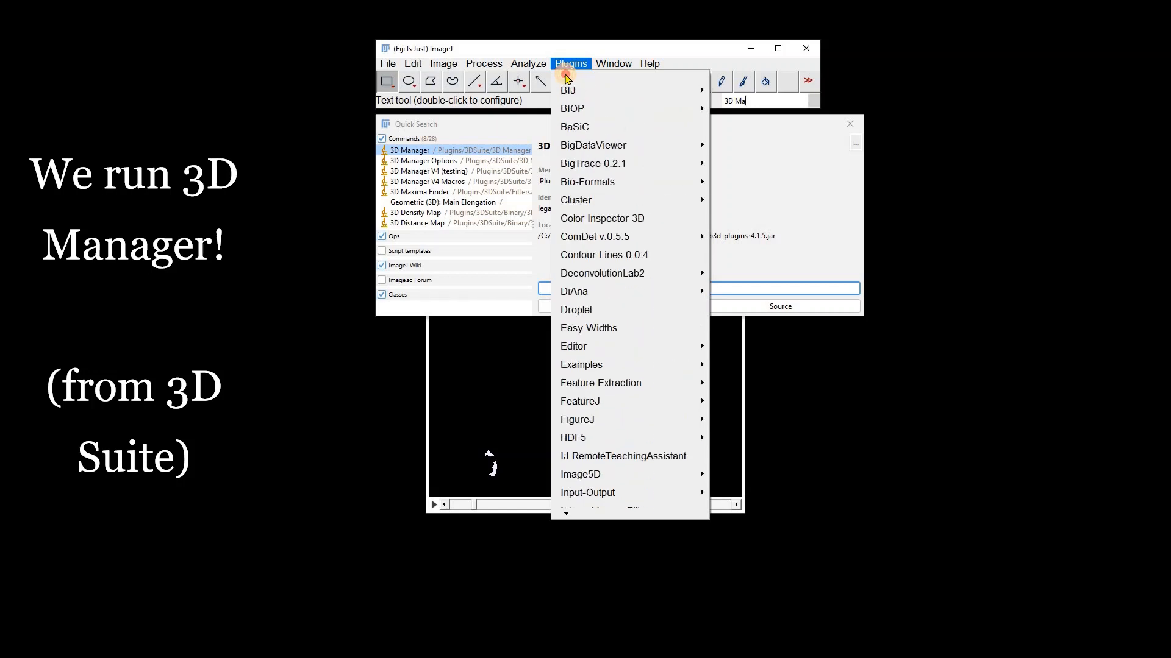
pyautogui.moveTo(595, 188)
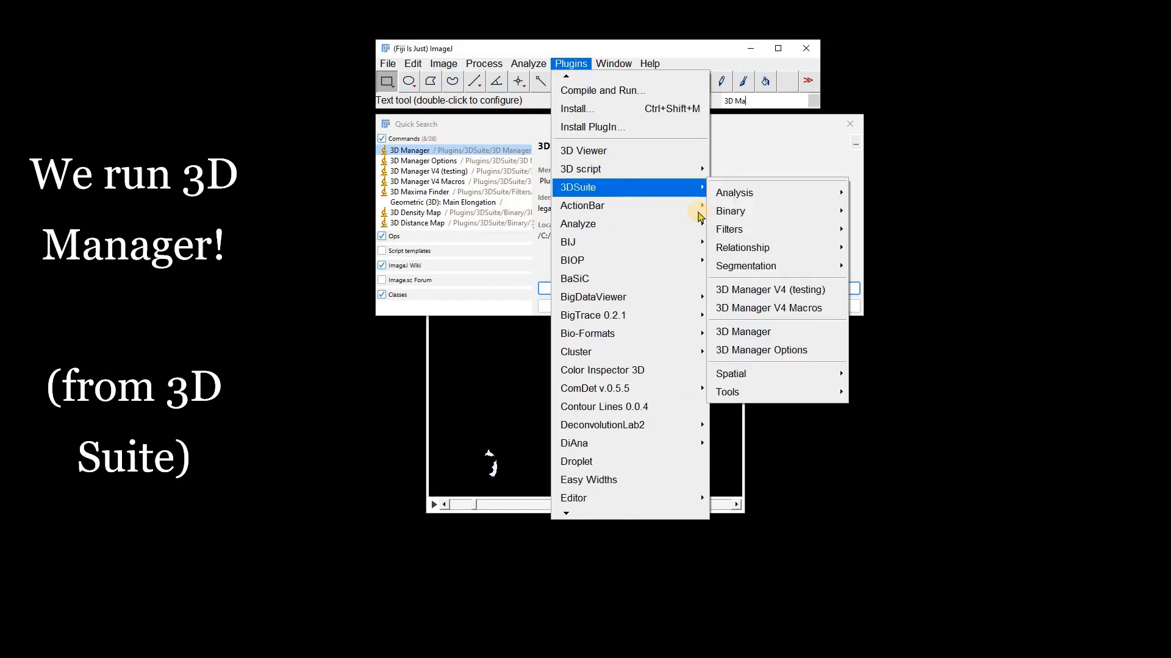
pyautogui.click(797, 214)
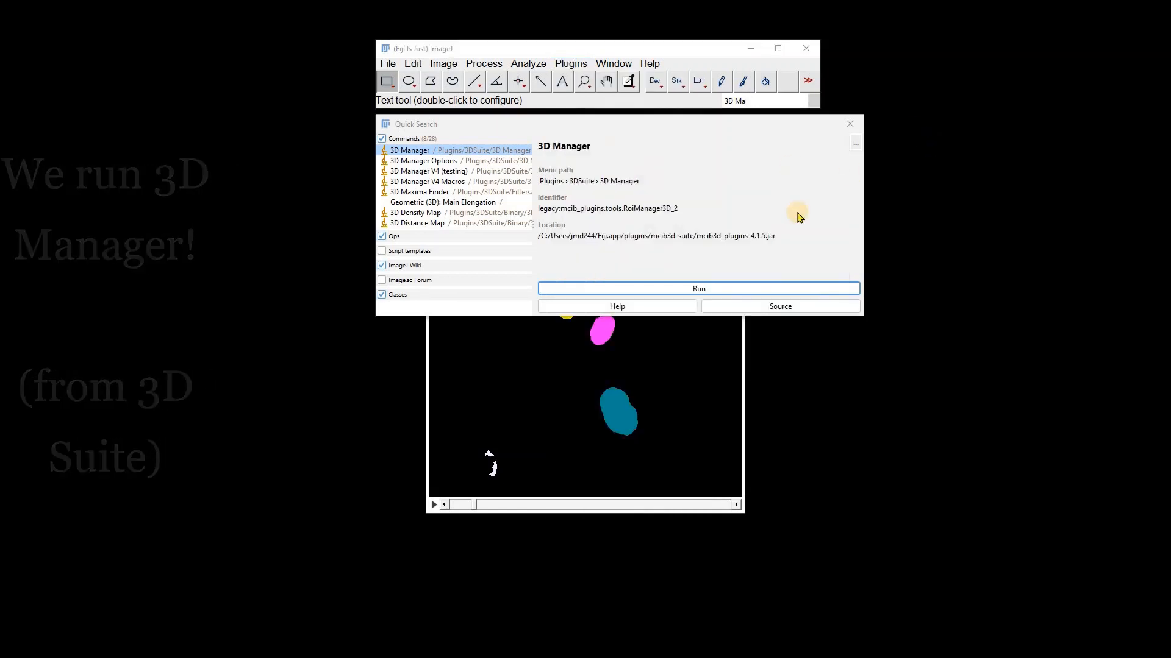
pyautogui.click(713, 291)
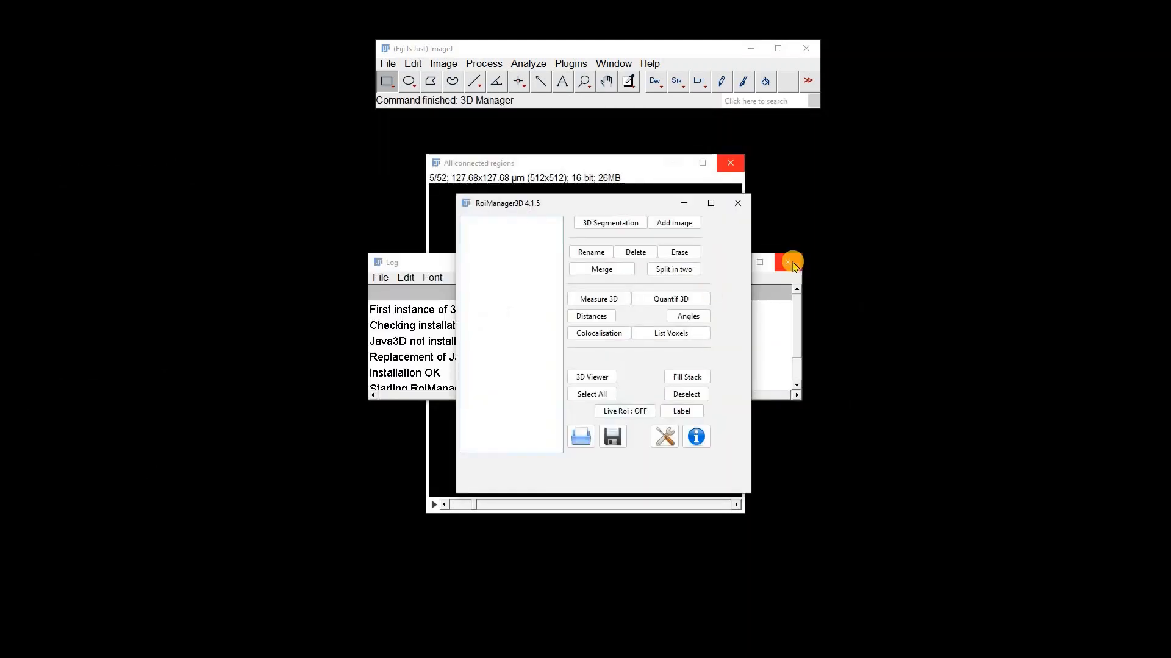
# Add the All connected regions label image to the 3D Manager and clear away the Log window.
pyautogui.click(789, 262)
pyautogui.click(667, 225)
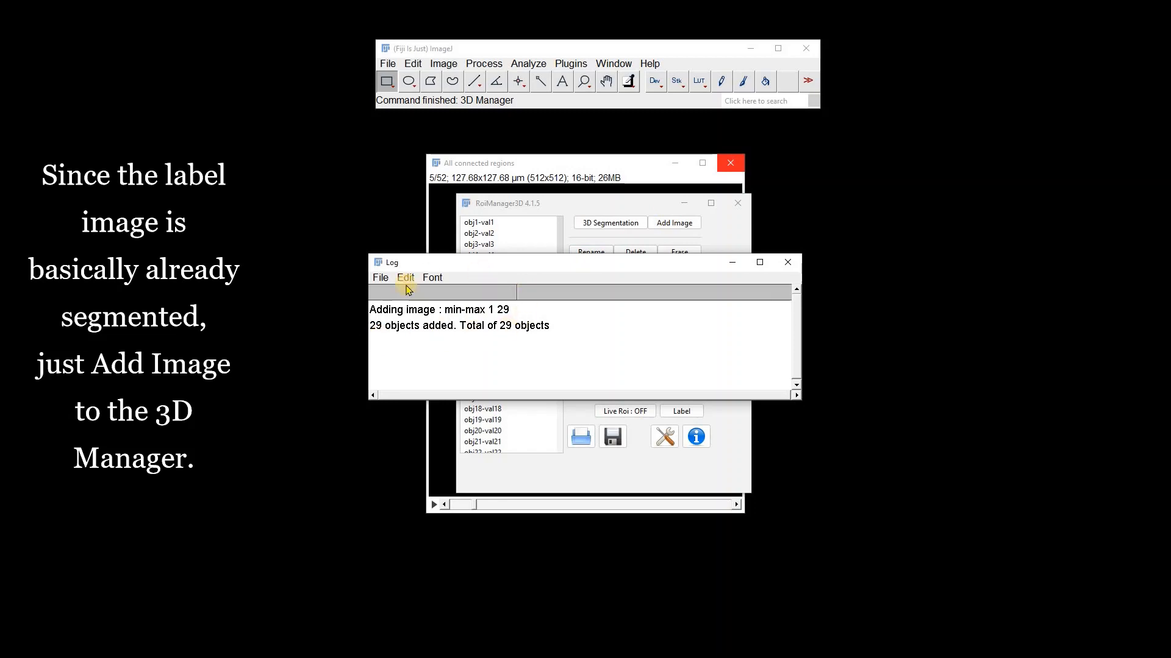
pyautogui.click(788, 262)
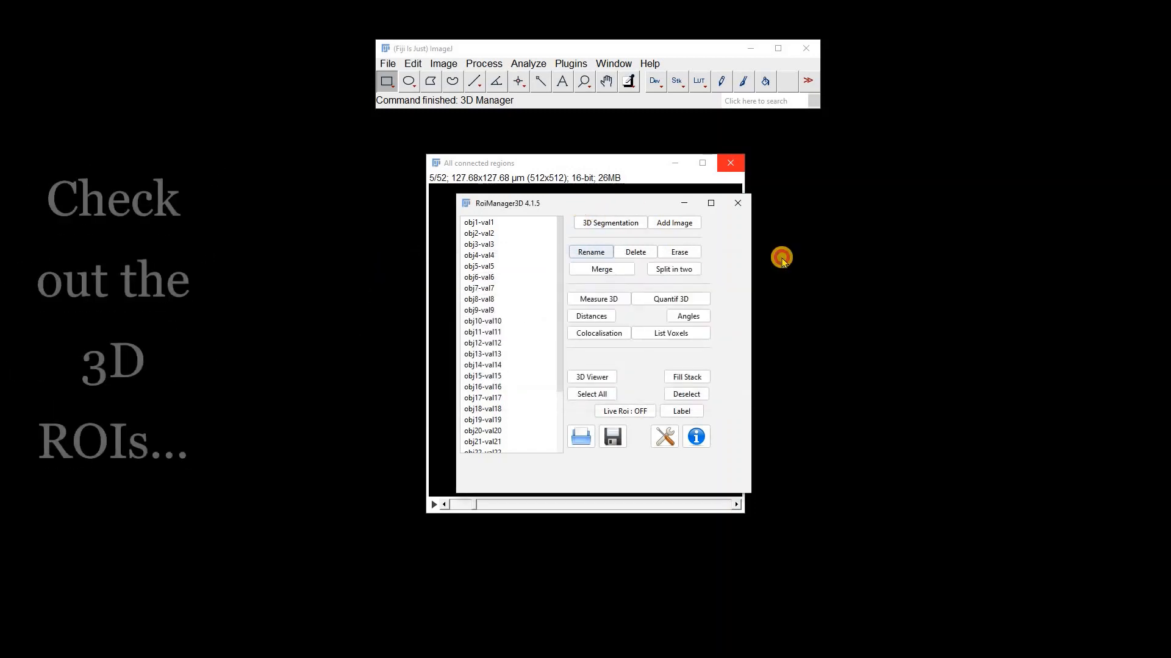
# Place the 3D Manager beside the image, overlay all its objects with Live Roi on, and check the ROIs across the slices.
pyautogui.moveTo(580, 210); pyautogui.dragTo(898, 182)
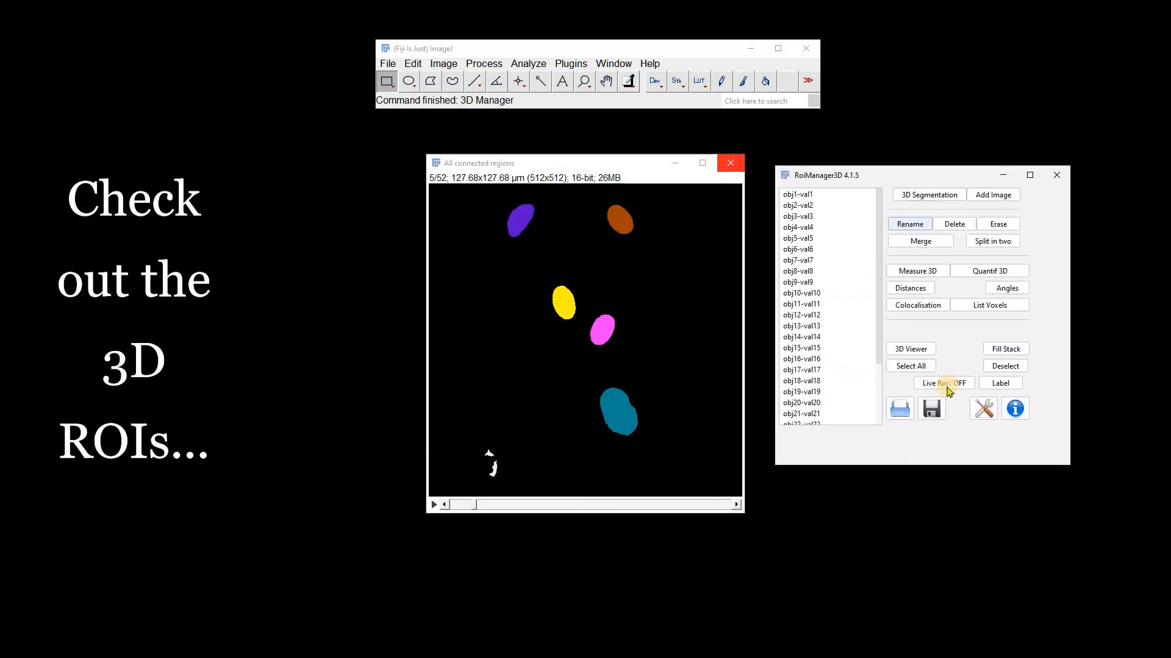
pyautogui.click(906, 367)
pyautogui.moveTo(587, 505); pyautogui.dragTo(469, 504)
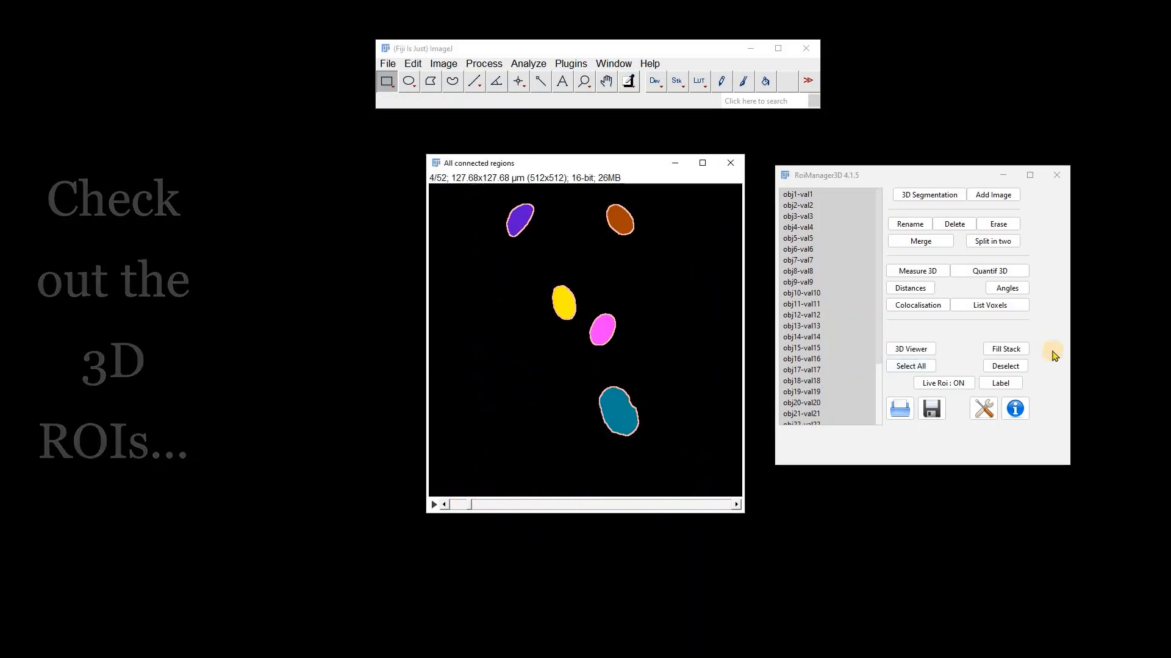
# Accept the 3D Manager measurement settings with Volume, Surface and Feret selected and Contour drawing.
pyautogui.click(984, 410)
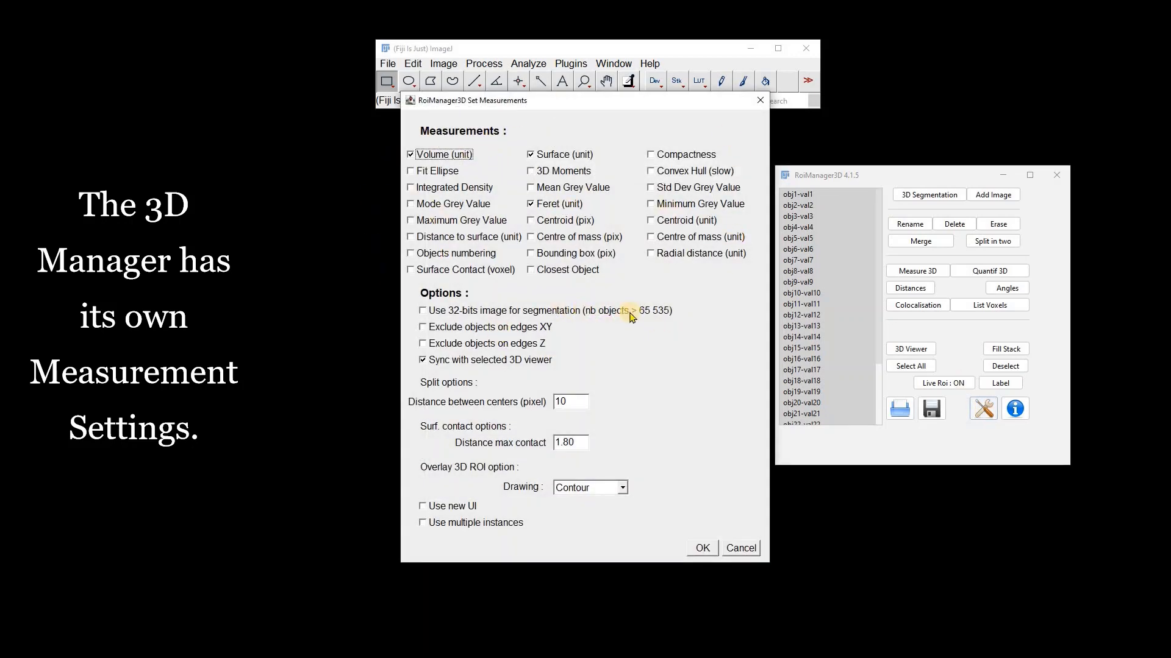
pyautogui.click(703, 548)
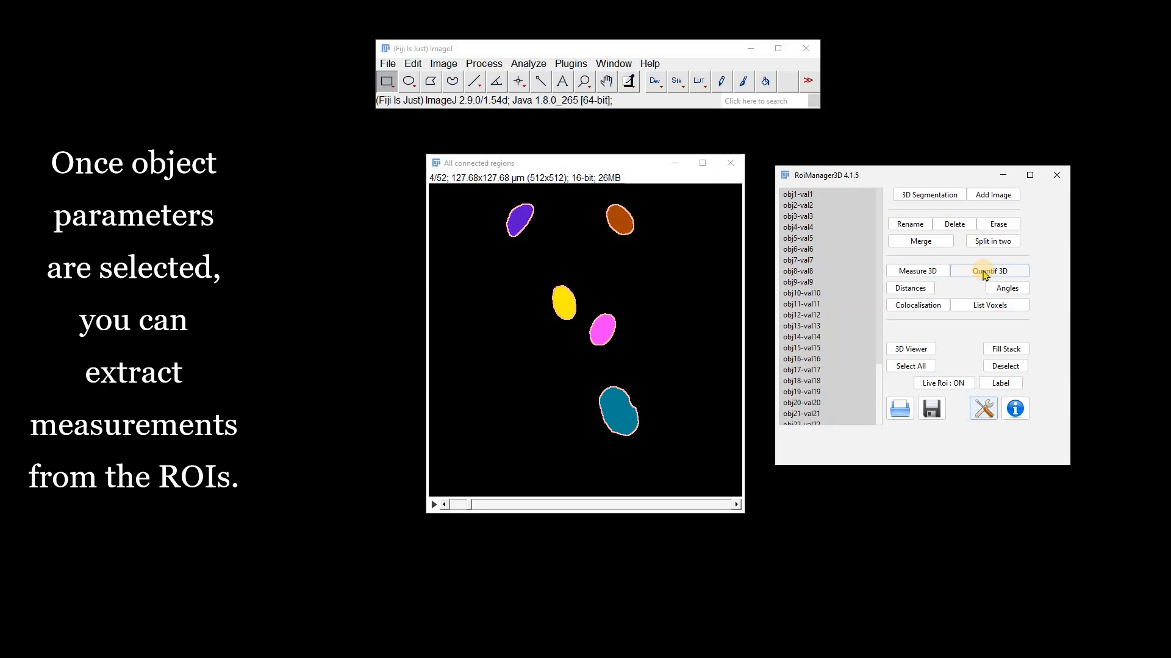
# Render the selected objects in the 3D Viewer, rotate them to inspect the nuclei, and close the viewer.
pyautogui.click(912, 352)
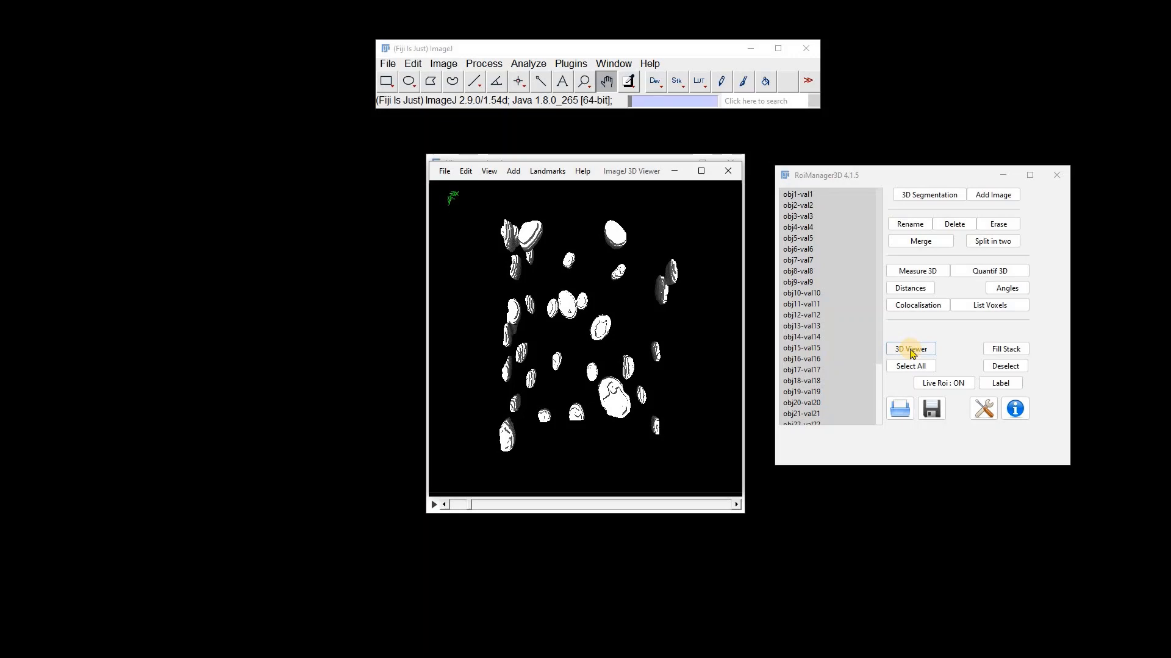
pyautogui.moveTo(546, 378); pyautogui.dragTo(619, 354)
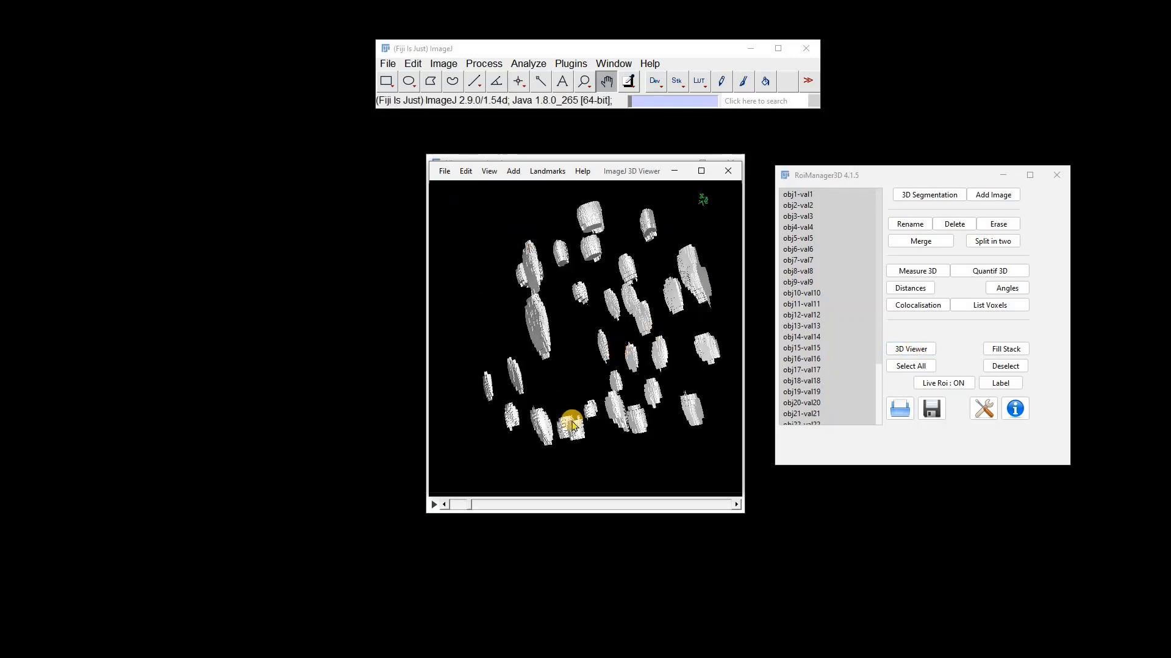
pyautogui.click(727, 172)
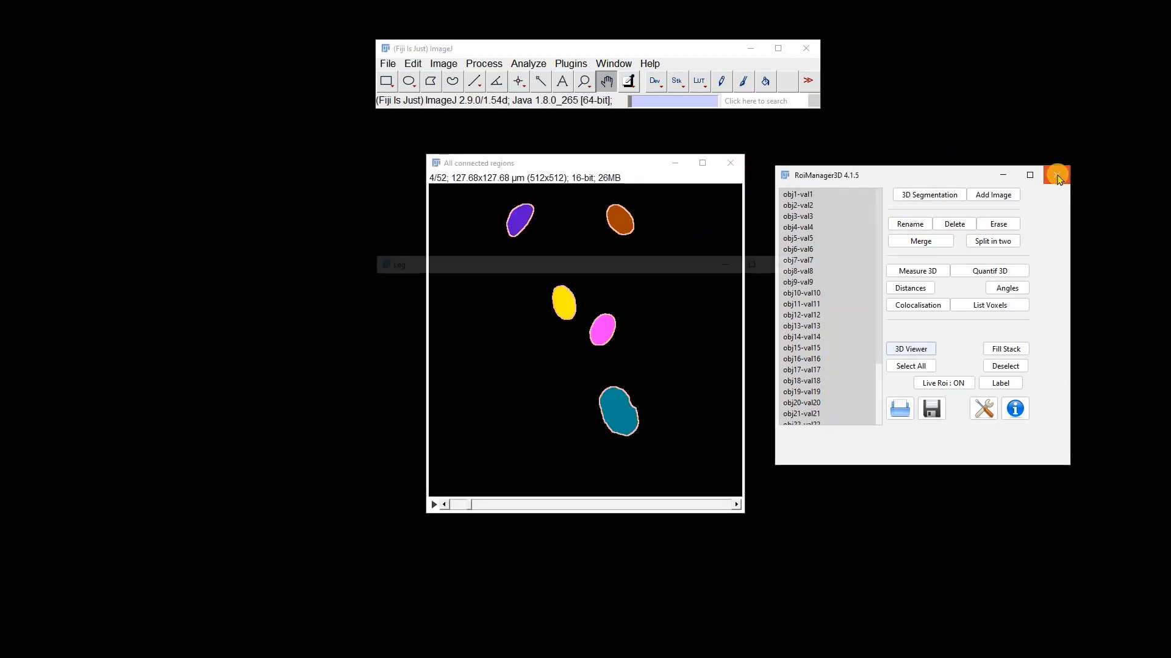
# Close the 3D Manager, the Log, the All connected regions stack and EngVess nuclei.tif.
pyautogui.click(1057, 175)
pyautogui.click(786, 261)
pyautogui.click(731, 166)
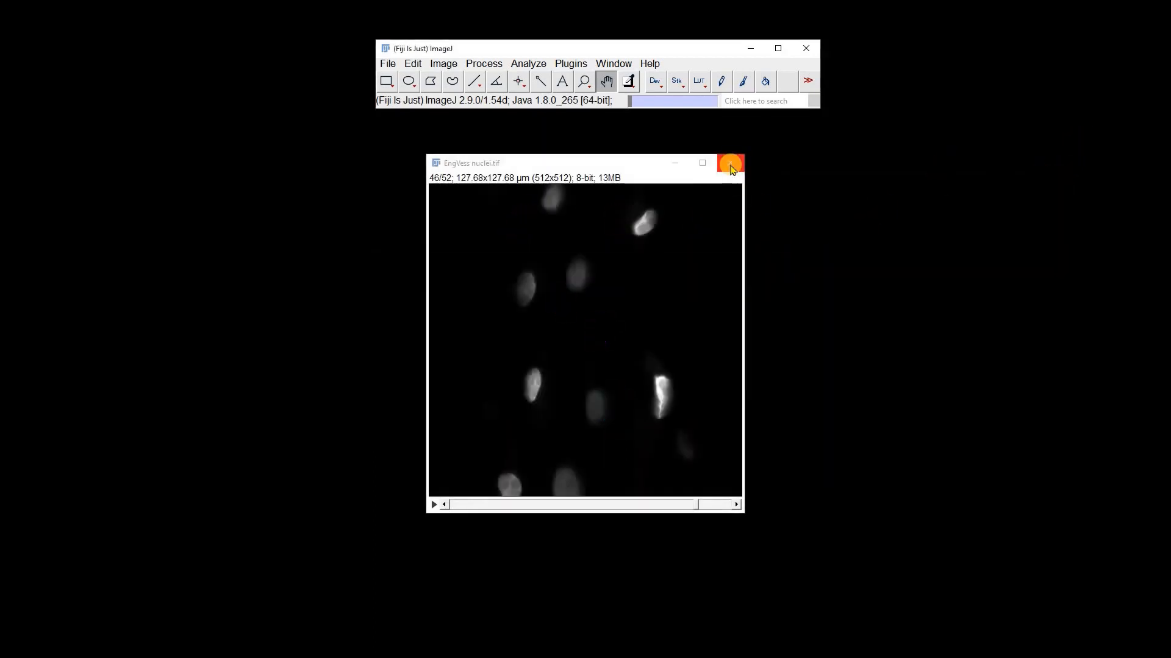
pyautogui.click(731, 164)
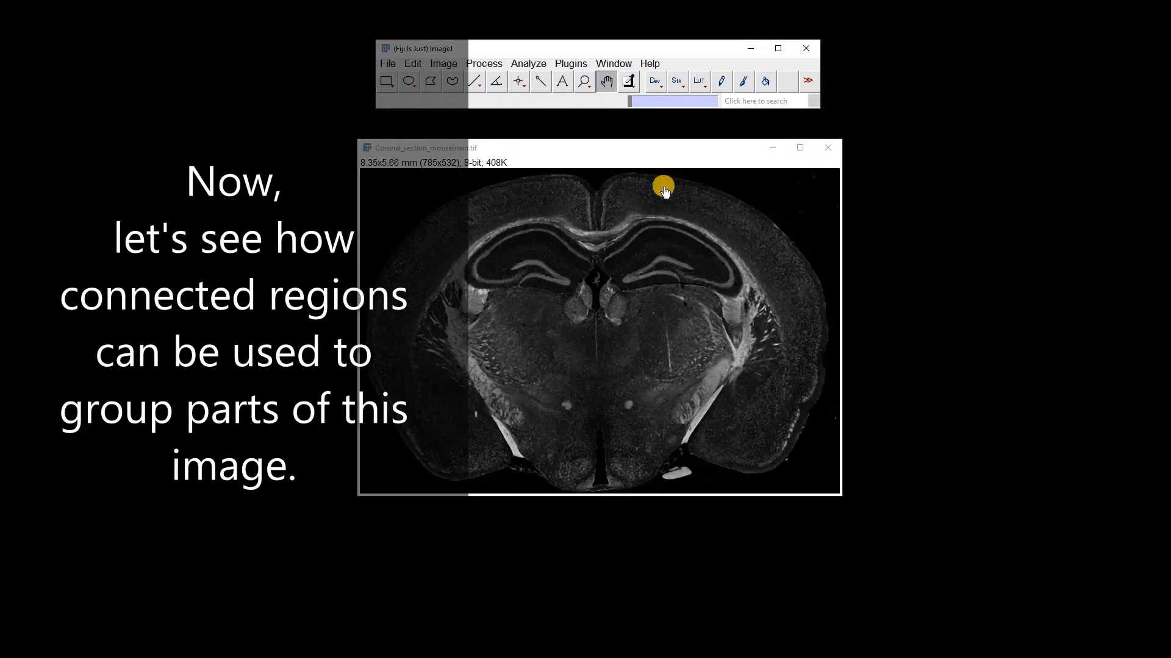
# Run Find Connected Regions on Coronal_section_mousebrain.tif with one image for all regions, values over 45 and a minimum of 100 points.
pyautogui.click(738, 102)
pyautogui.write('findco')
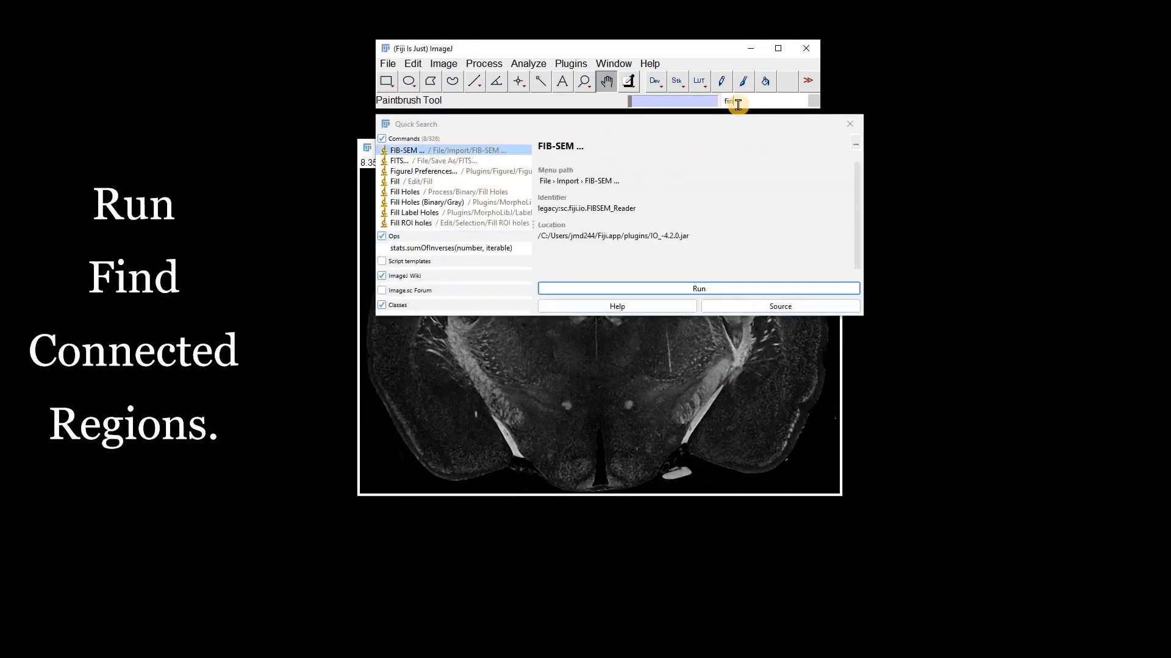
pyautogui.click(430, 161)
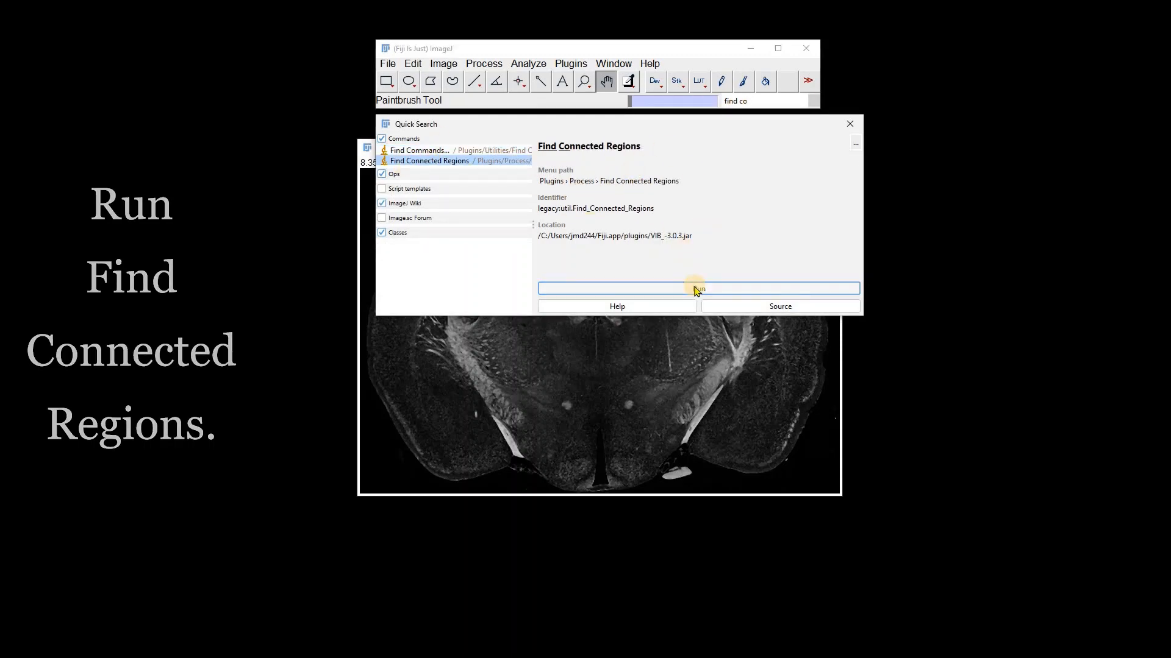
pyautogui.click(696, 288)
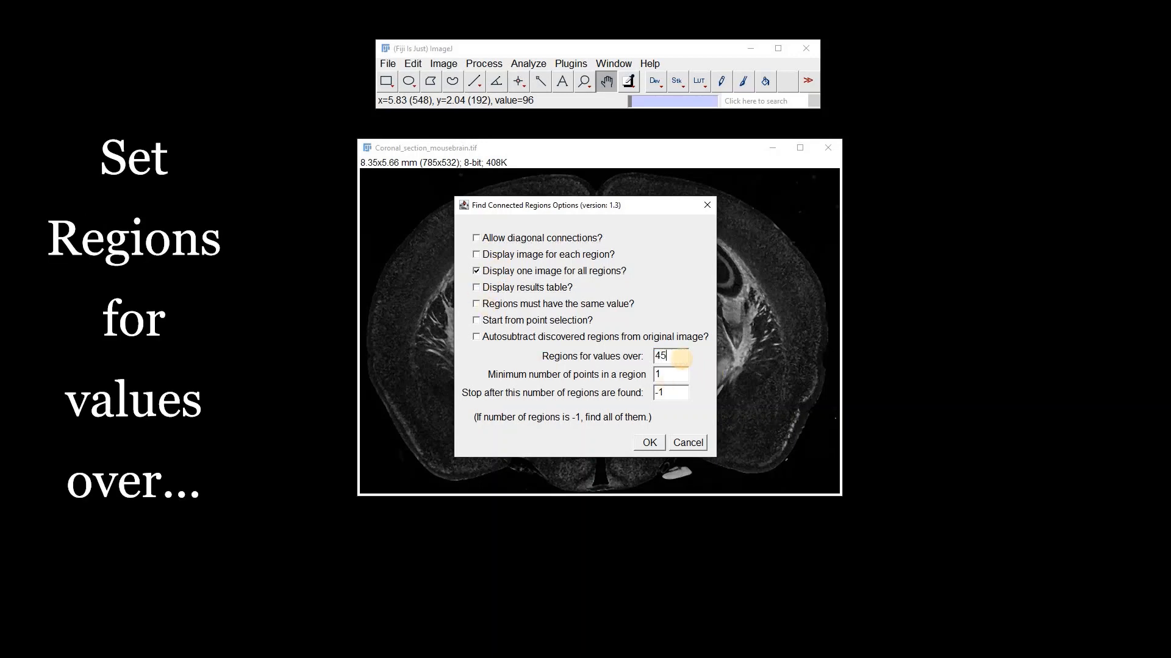
pyautogui.click(665, 377)
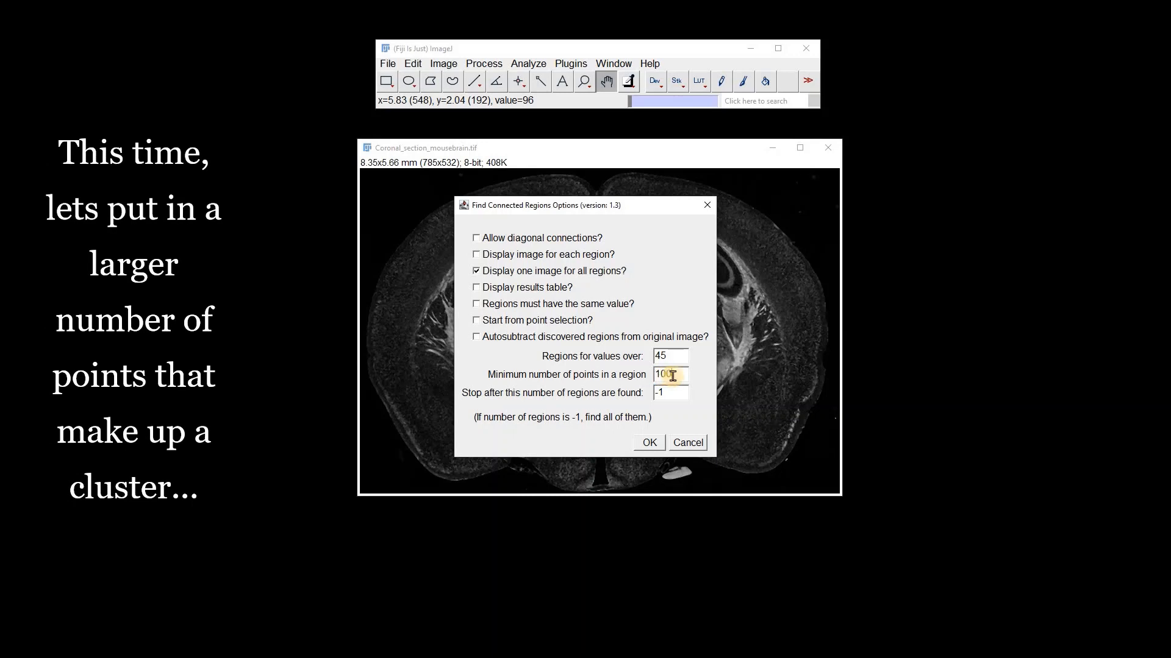
pyautogui.click(650, 444)
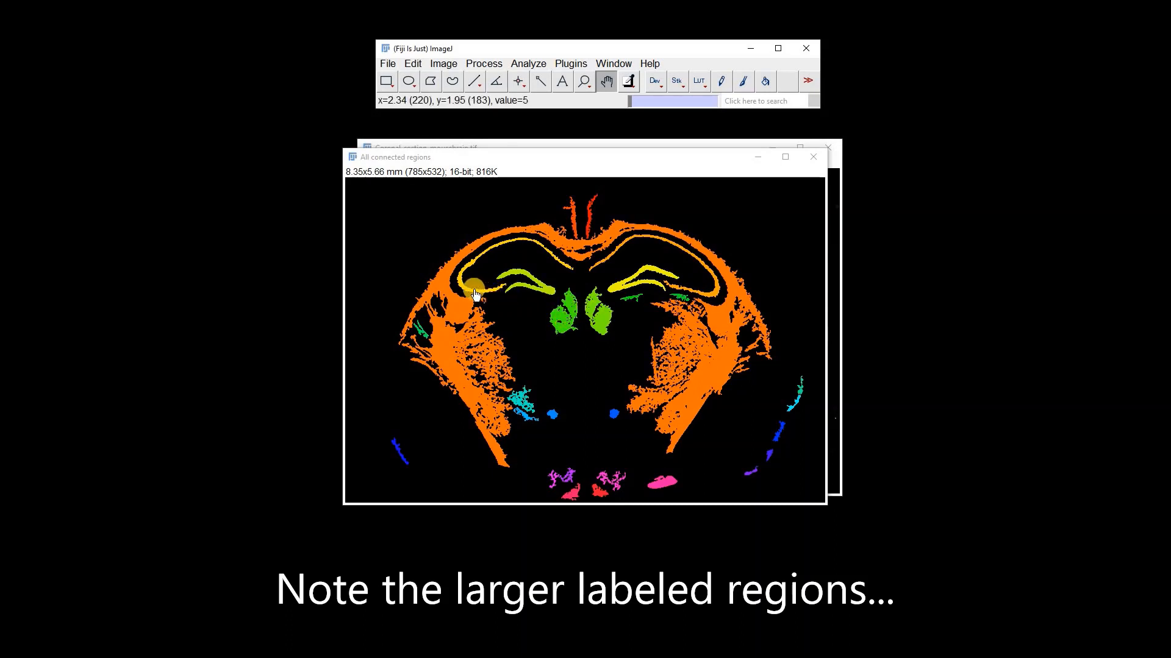
# Fill the label holes in the All connected regions image using MorphoLibJ with background connectivity 4 and 16-bit labeling.
pyautogui.click(572, 65)
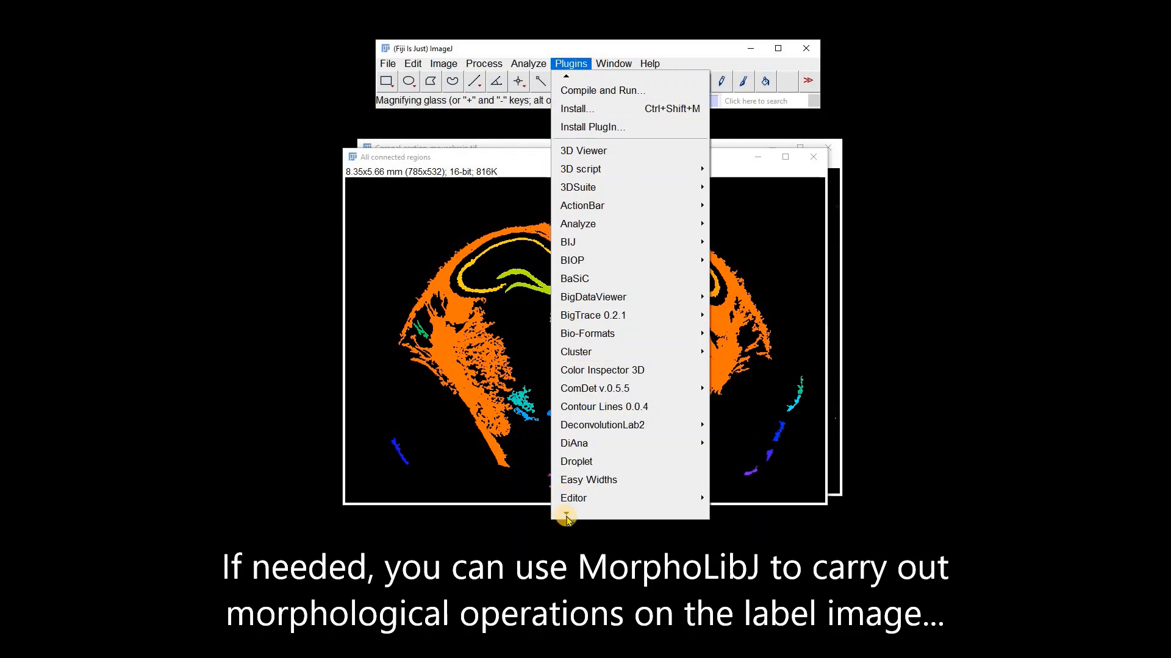
pyautogui.moveTo(566, 516)
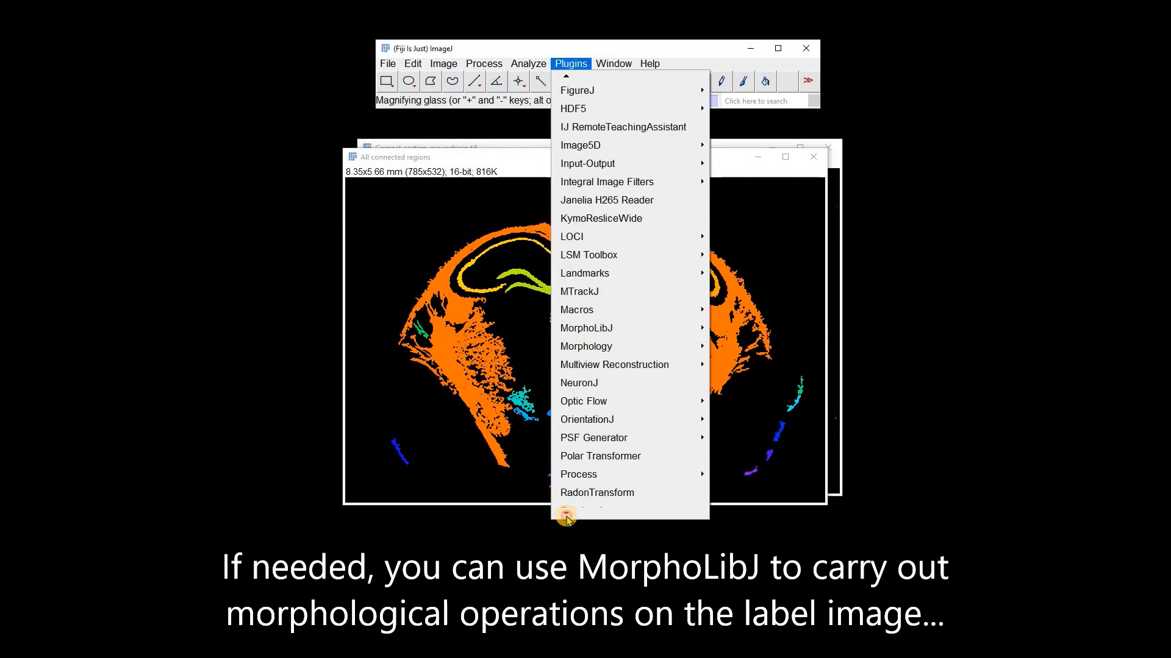
pyautogui.moveTo(698, 238)
pyautogui.moveTo(789, 292)
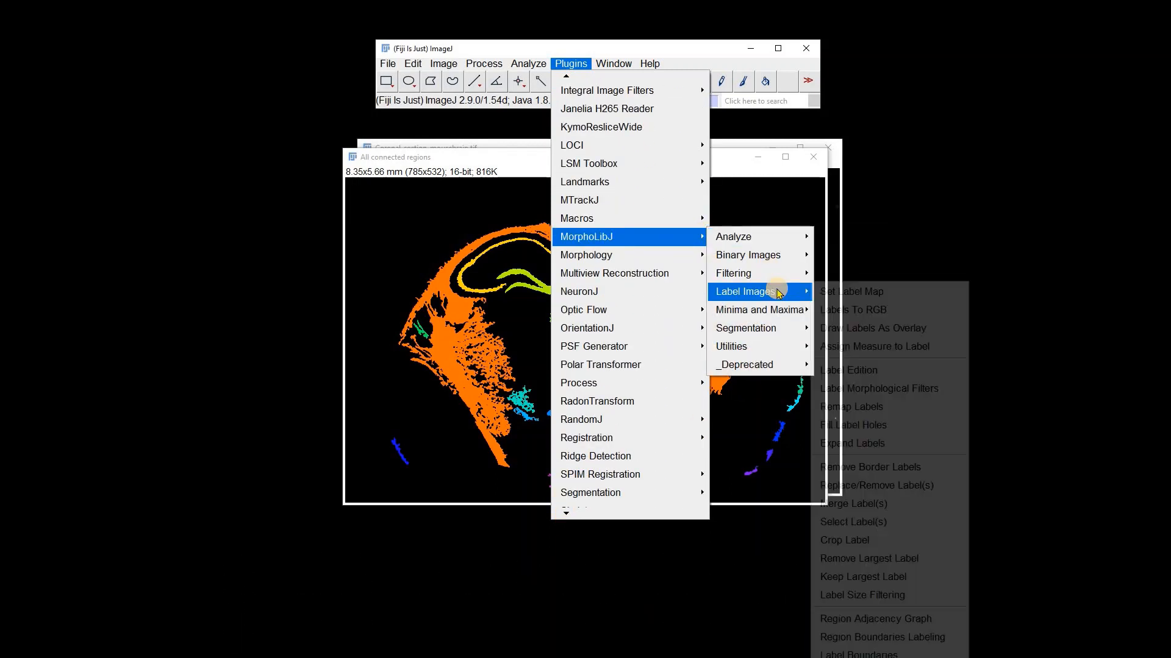
pyautogui.click(879, 427)
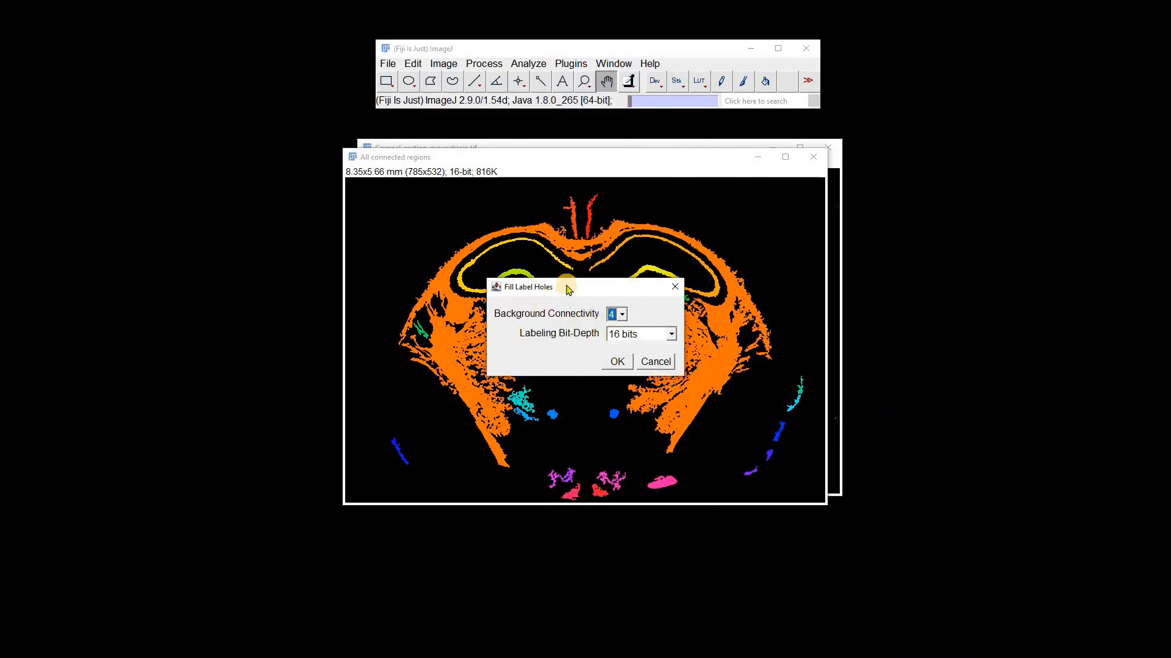
pyautogui.click(619, 362)
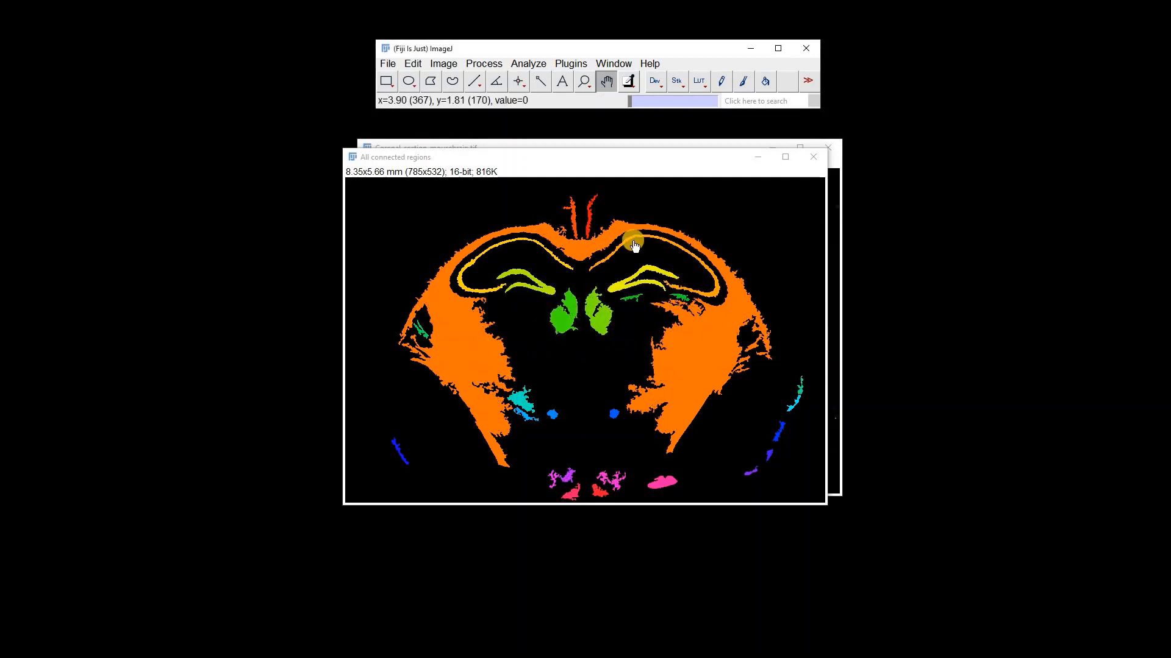
# Convert the filled label image to ROIs with the BIOP plugin and move the ROI Manager beside the image.
pyautogui.click(571, 64)
pyautogui.moveTo(565, 81)
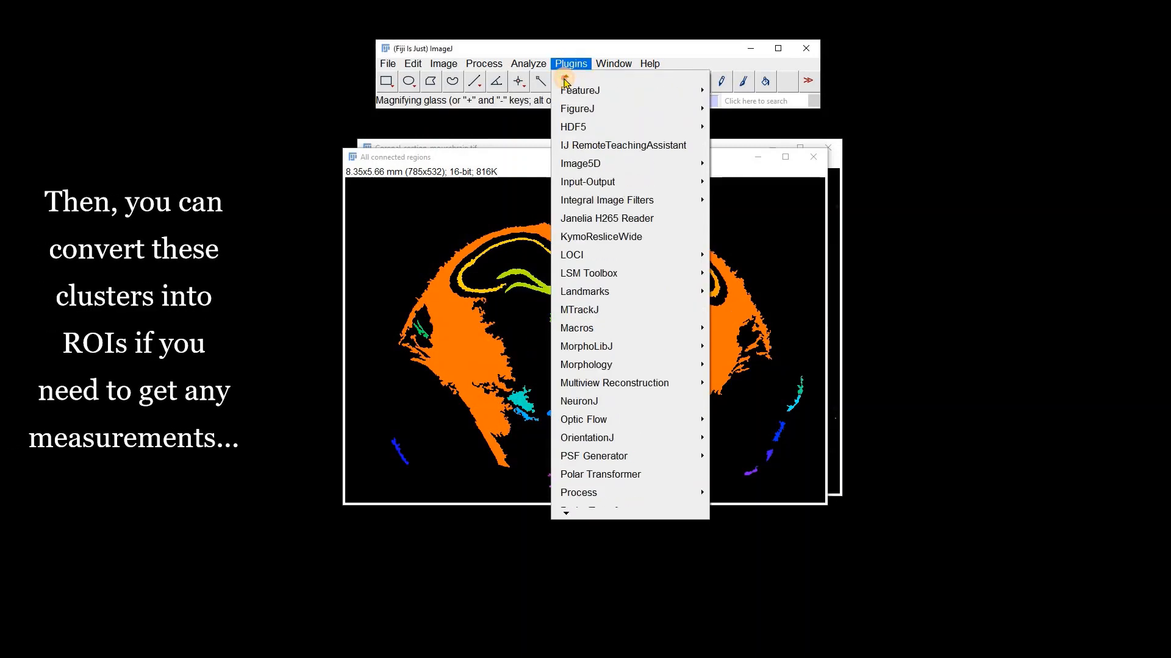
pyautogui.moveTo(671, 200)
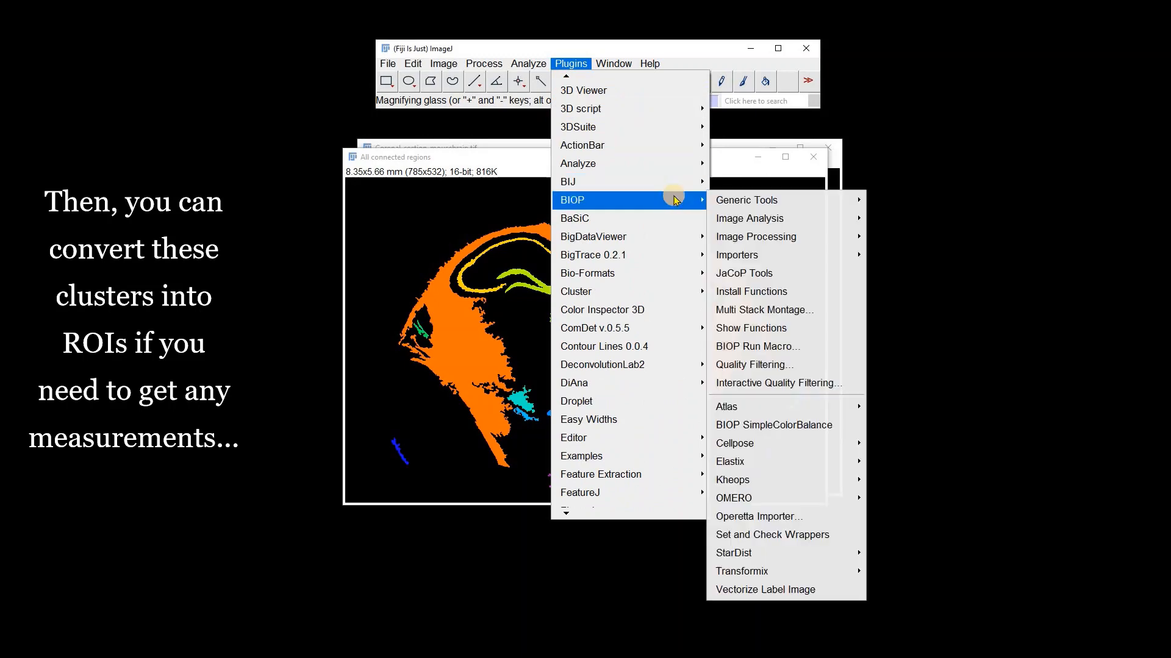
pyautogui.moveTo(823, 219)
pyautogui.moveTo(964, 273)
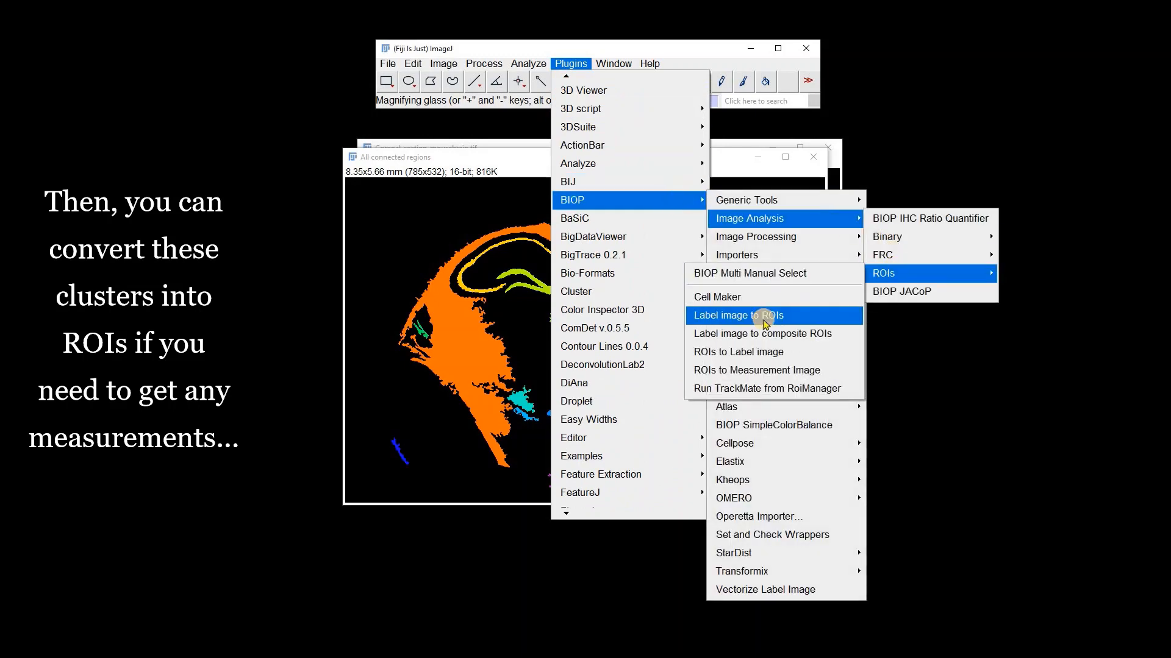
pyautogui.click(762, 315)
pyautogui.moveTo(559, 245); pyautogui.dragTo(919, 176)
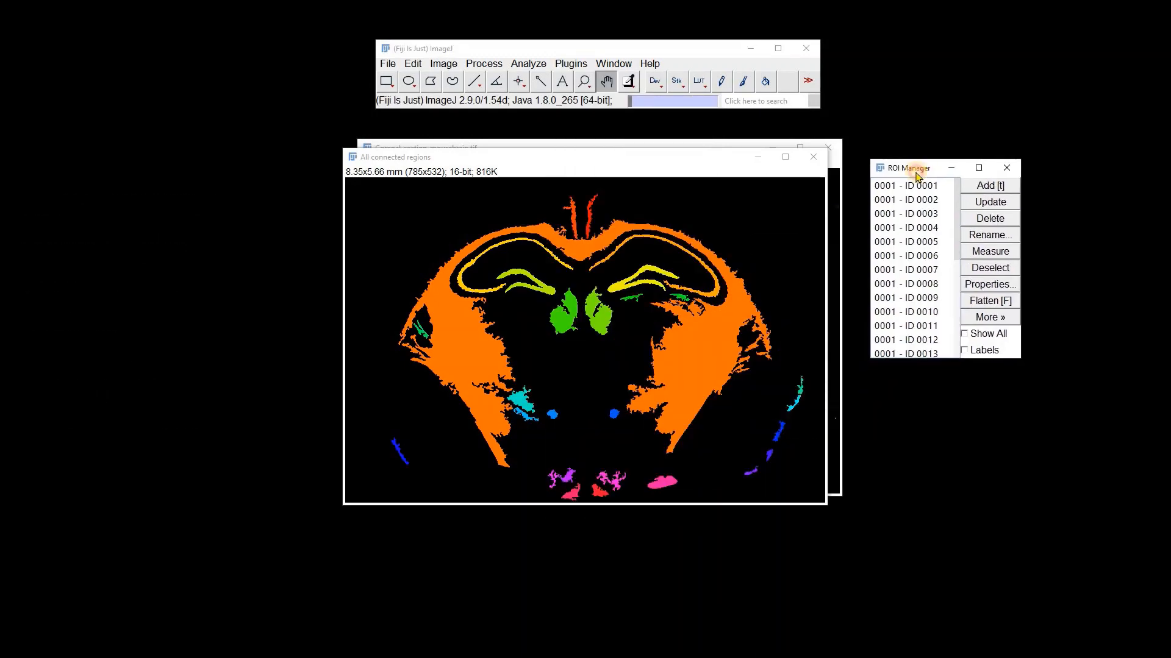
# Show all ROIs over the original coronal section to check them, hide them again, and close the ROI Manager.
pyautogui.moveTo(686, 161); pyautogui.dragTo(692, 184)
pyautogui.click(648, 150)
pyautogui.click(964, 334)
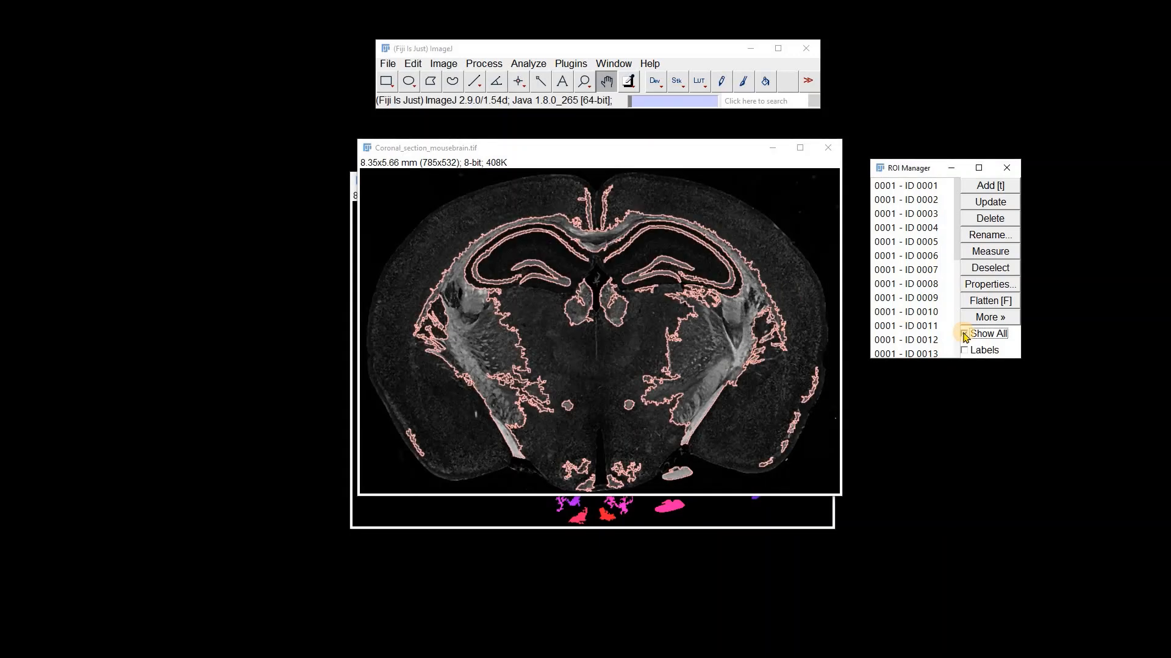
pyautogui.click(964, 334)
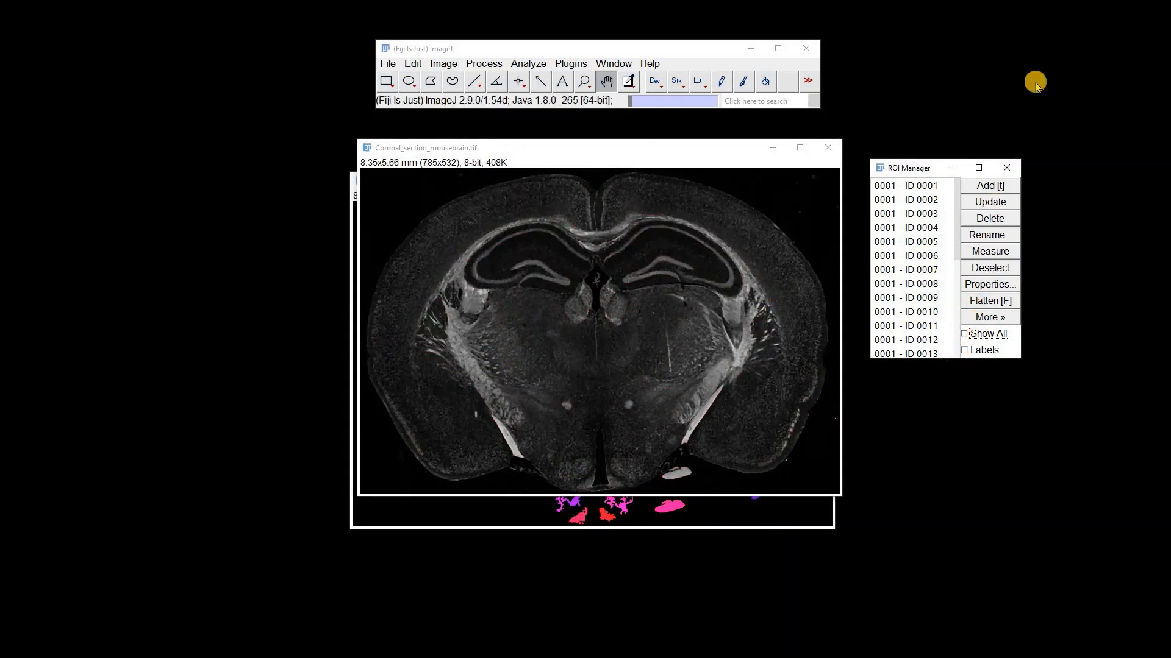
pyautogui.click(1005, 169)
# Zoom the filled All connected regions label image out to 75% and move it clear of the original coronal section.
pyautogui.click(720, 516)
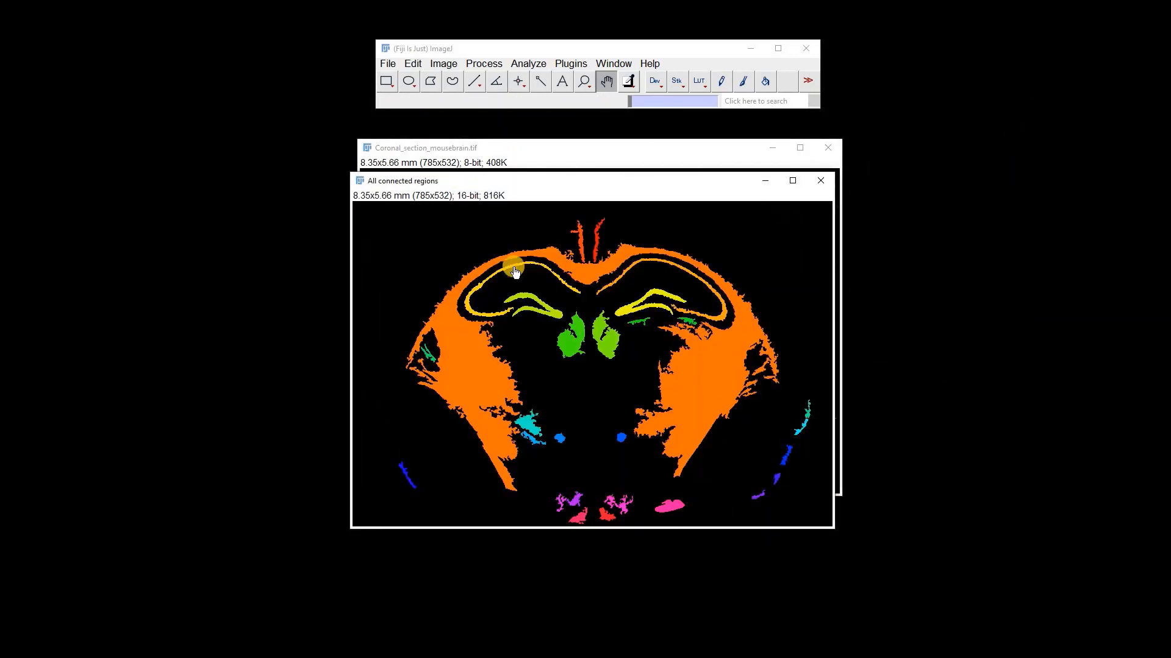
pyautogui.moveTo(638, 190); pyautogui.dragTo(885, 162)
pyautogui.click(584, 81)
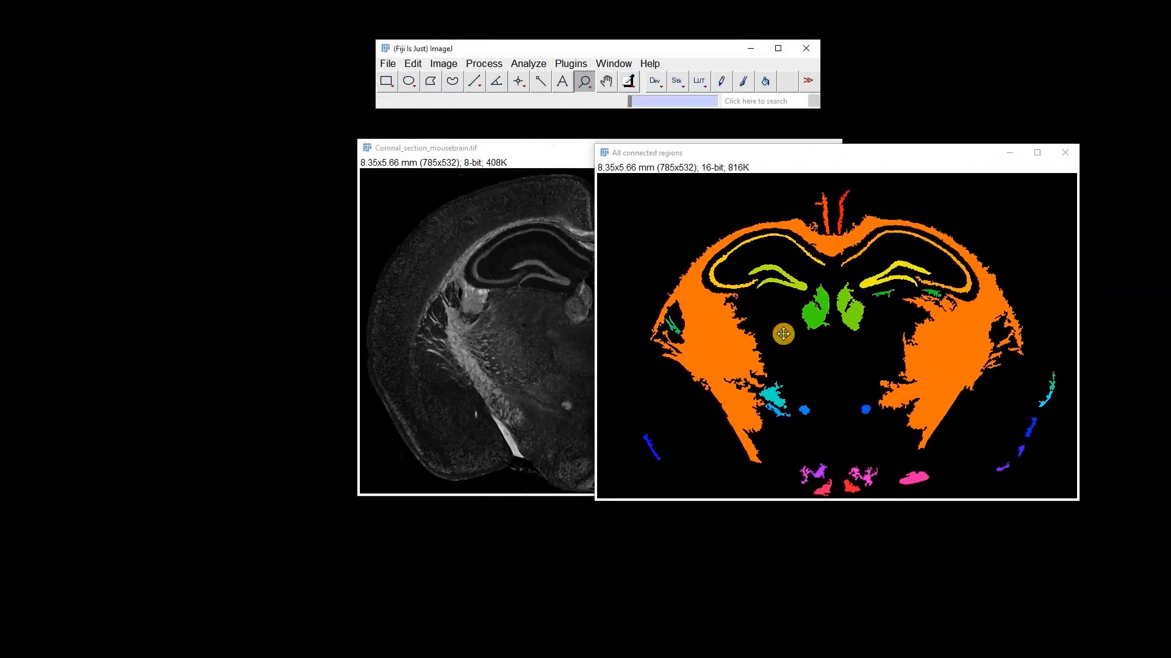
pyautogui.rightClick(781, 331)
pyautogui.moveTo(750, 170); pyautogui.dragTo(874, 170)
# Run Find Connected Regions on the coronal section with an image for each region, one for all, no results table, values over 45 and minimum 1000 points.
pyautogui.click(569, 154)
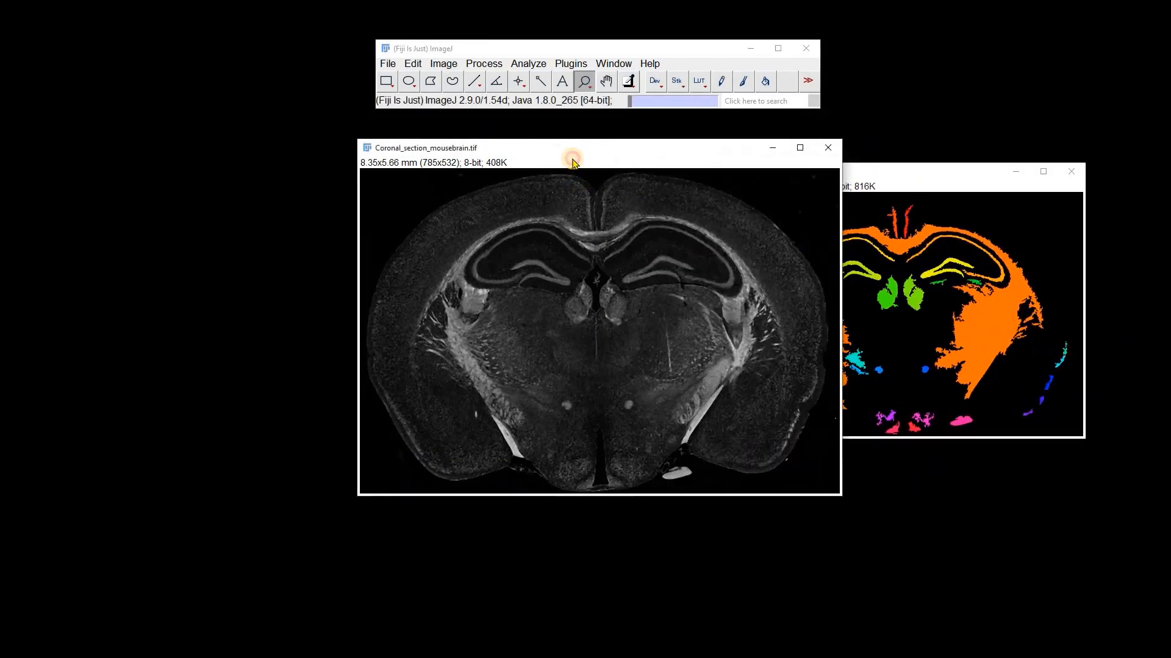
pyautogui.click(729, 103)
pyautogui.write('find conne')
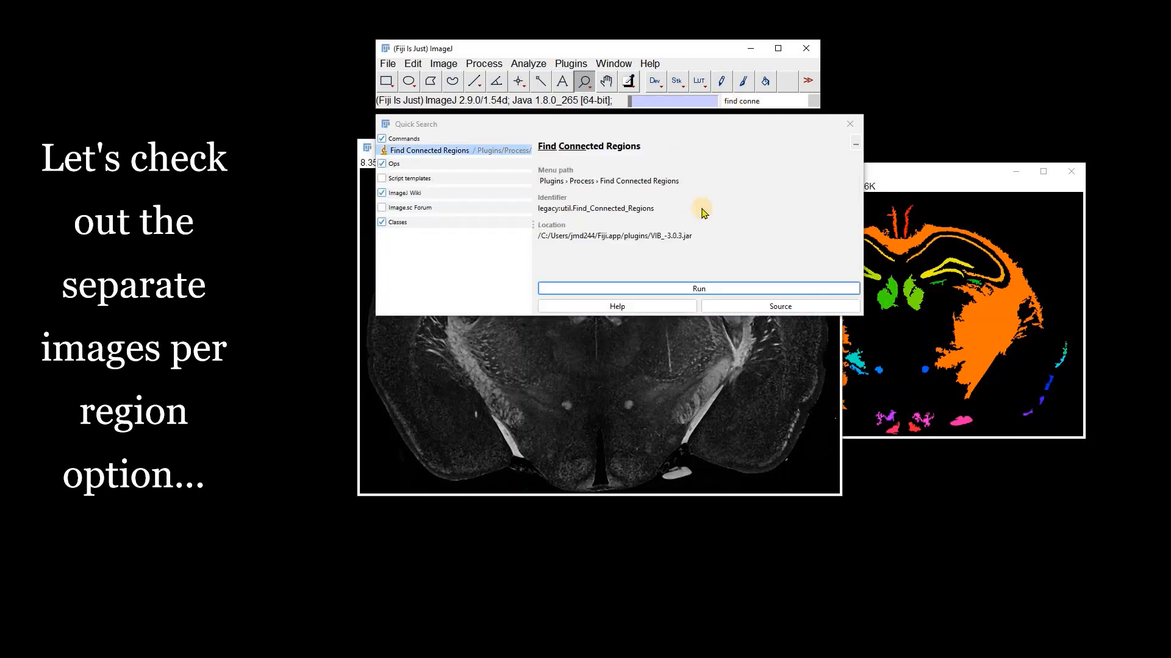
pyautogui.click(697, 288)
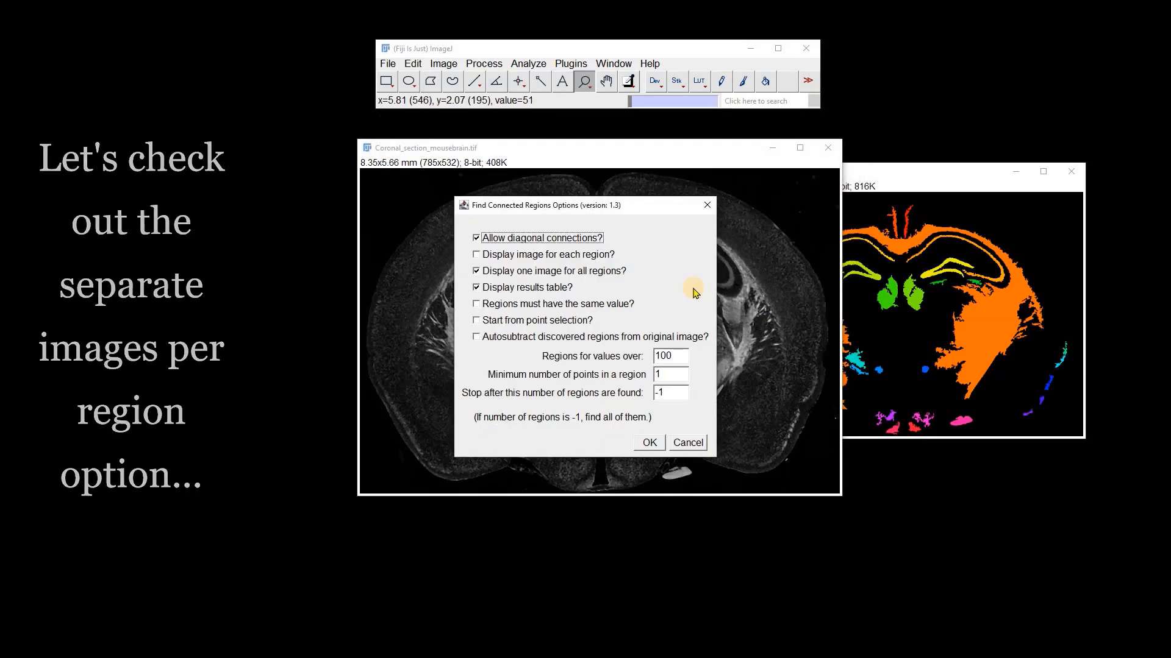
pyautogui.click(479, 288)
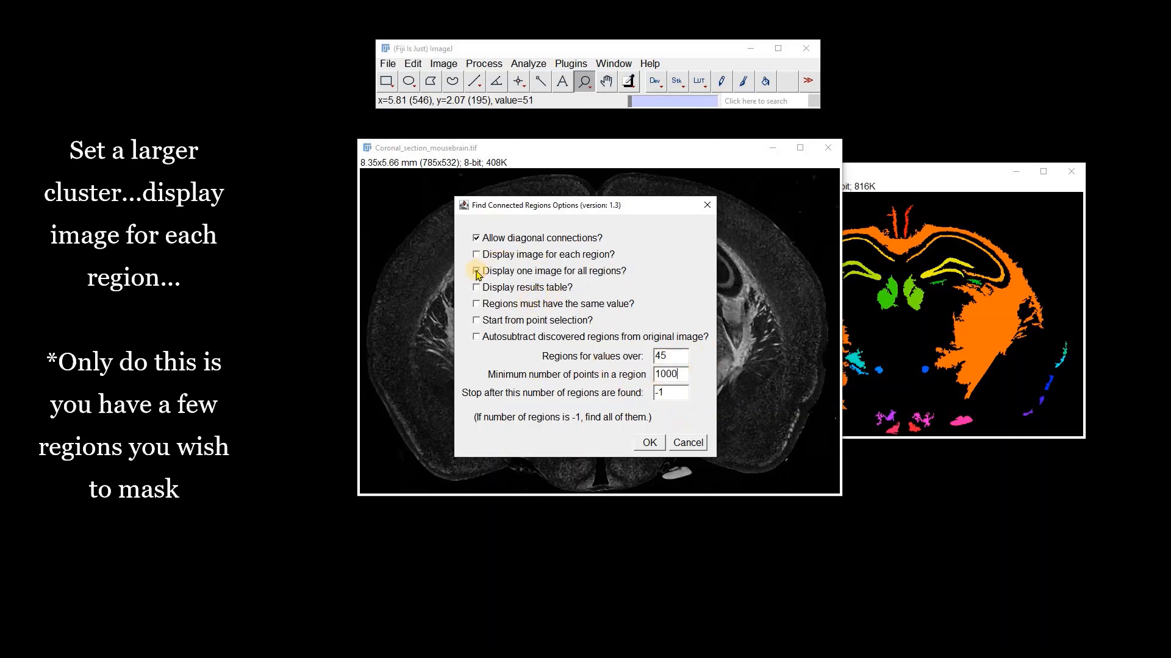
pyautogui.click(649, 443)
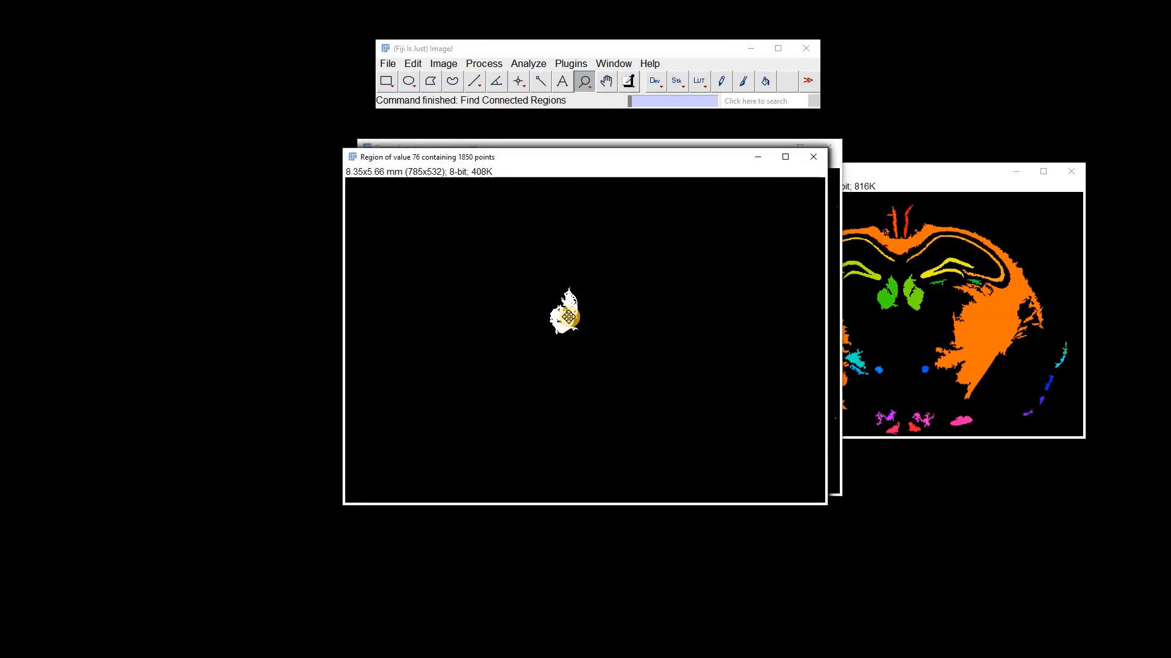
# Zoom each separate binary region image out to 75% and stack them away from the coronal section.
pyautogui.moveTo(573, 163); pyautogui.dragTo(932, 222)
pyautogui.click(584, 81)
pyautogui.rightClick(781, 353)
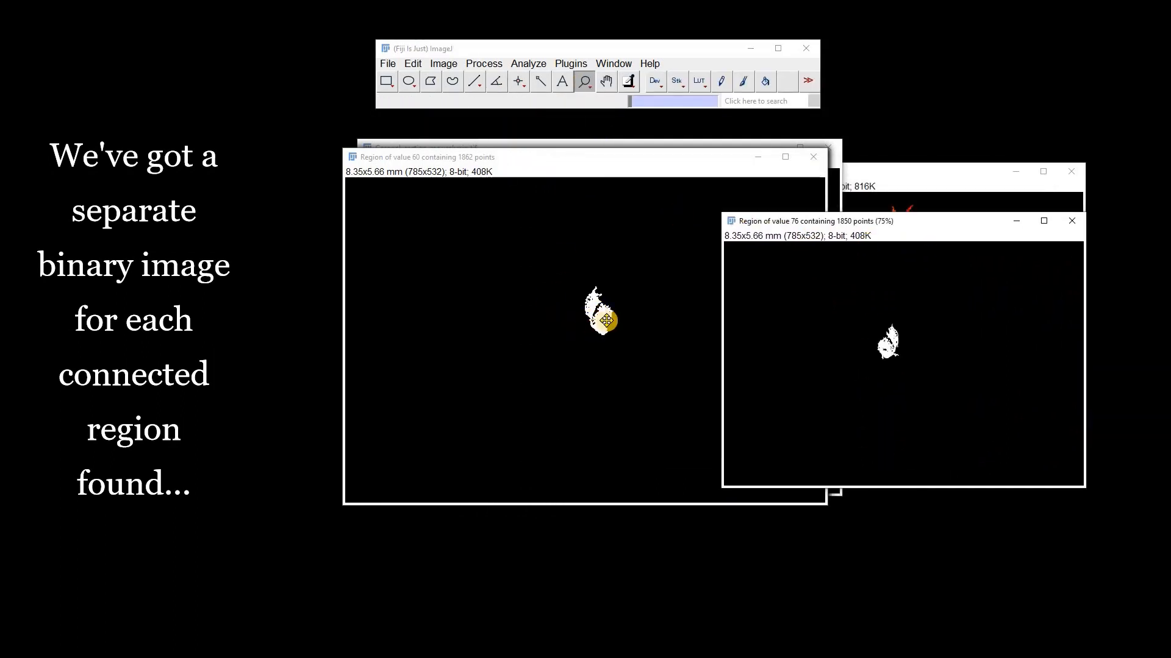
pyautogui.rightClick(606, 320)
pyautogui.moveTo(512, 160); pyautogui.dragTo(886, 269)
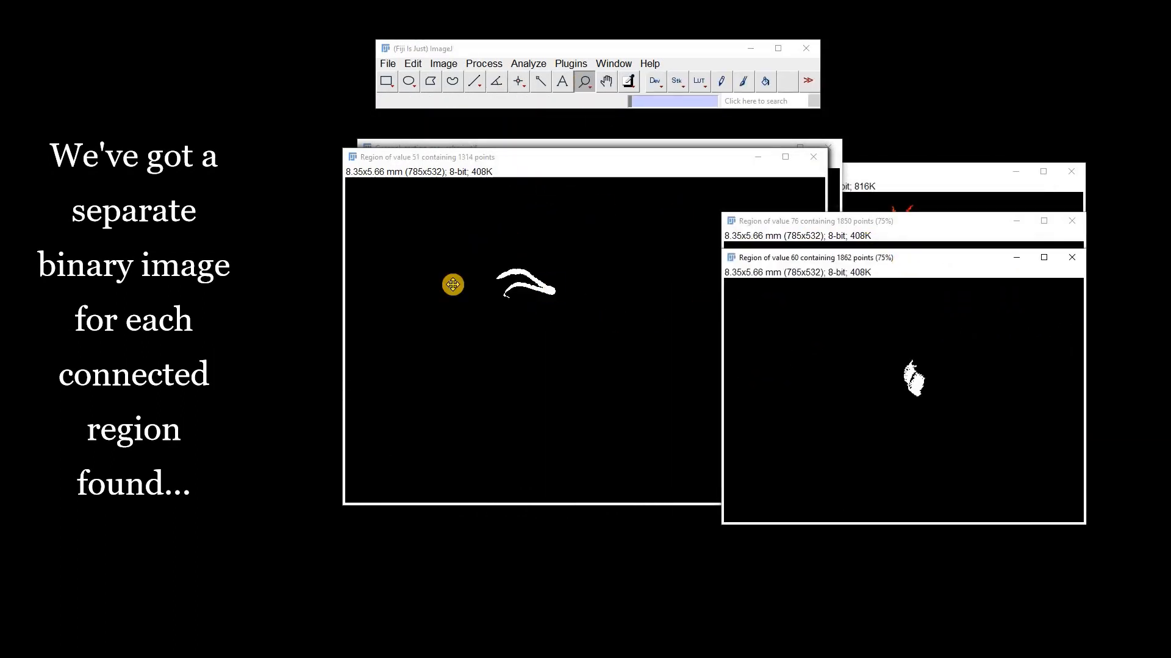
pyautogui.rightClick(570, 312)
pyautogui.moveTo(518, 159); pyautogui.dragTo(903, 297)
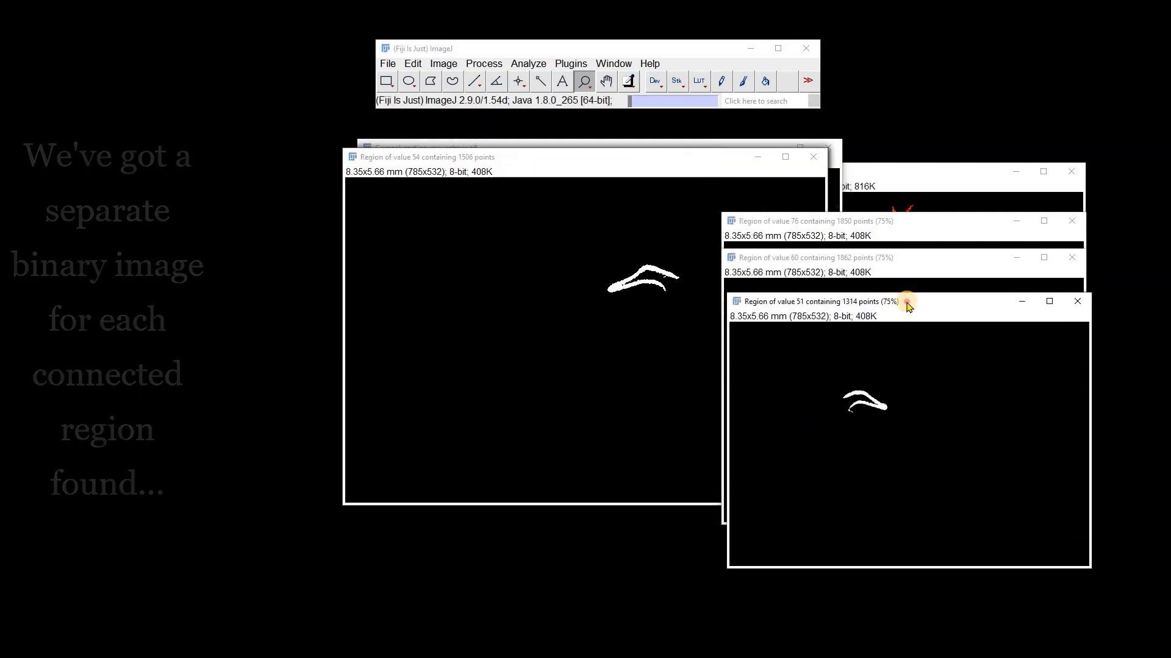
pyautogui.rightClick(577, 297)
pyautogui.moveTo(518, 160); pyautogui.dragTo(903, 344)
pyautogui.rightClick(570, 313)
pyautogui.moveTo(519, 158); pyautogui.dragTo(906, 233)
pyautogui.rightClick(595, 286)
pyautogui.moveTo(526, 165); pyautogui.dragTo(909, 297)
pyautogui.rightClick(567, 347)
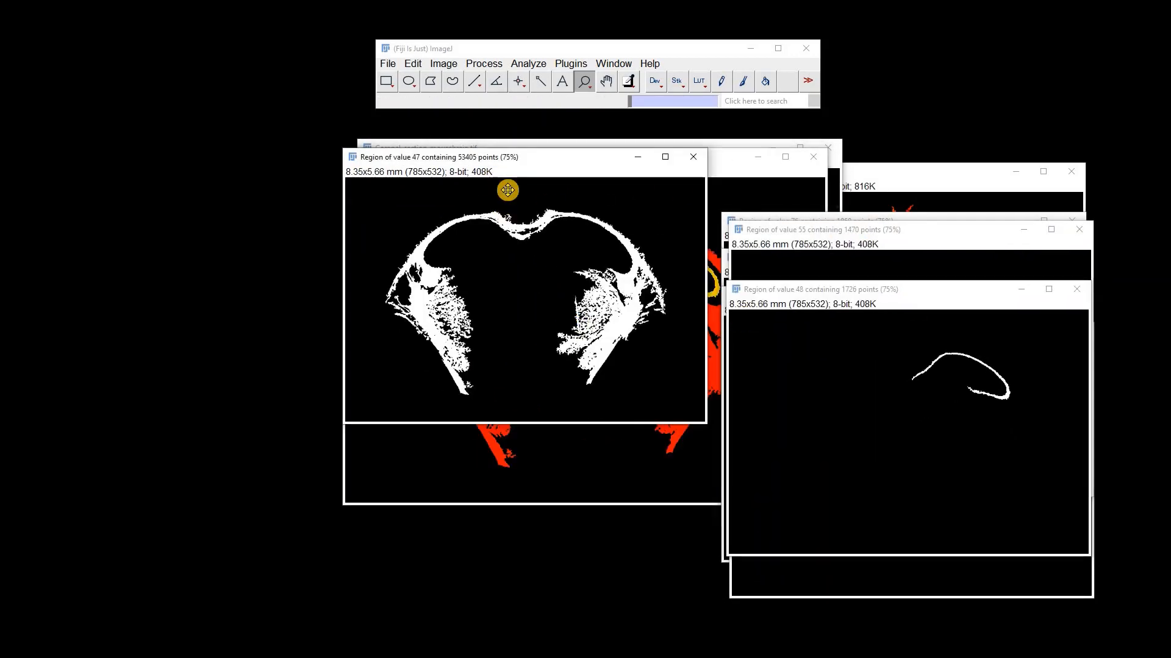
pyautogui.moveTo(509, 159); pyautogui.dragTo(898, 315)
# Arrange the new All connected regions image beside the original coronal section.
pyautogui.click(567, 165)
pyautogui.moveTo(568, 166); pyautogui.dragTo(796, 198)
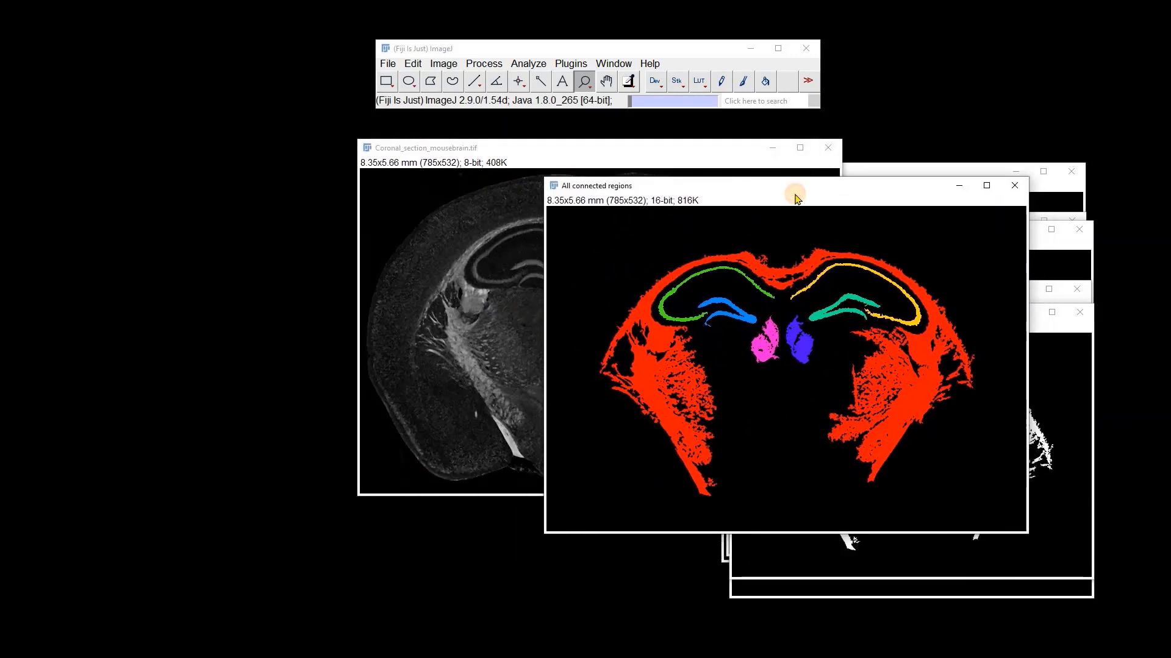
pyautogui.moveTo(535, 157); pyautogui.dragTo(481, 191)
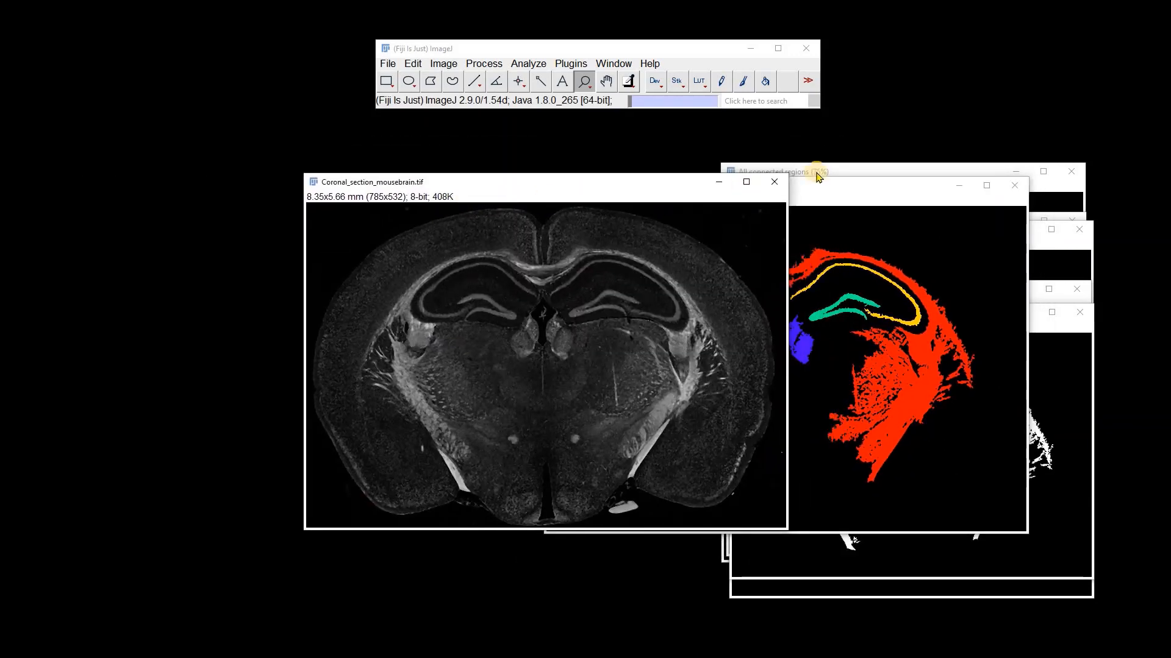
pyautogui.moveTo(831, 189); pyautogui.dragTo(835, 189)
# Merge channels into a composite with Coronal_section_mousebrain.tif as C4 gray and the new All connected regions image as C5 cyan, keeping the source images.
pyautogui.click(443, 64)
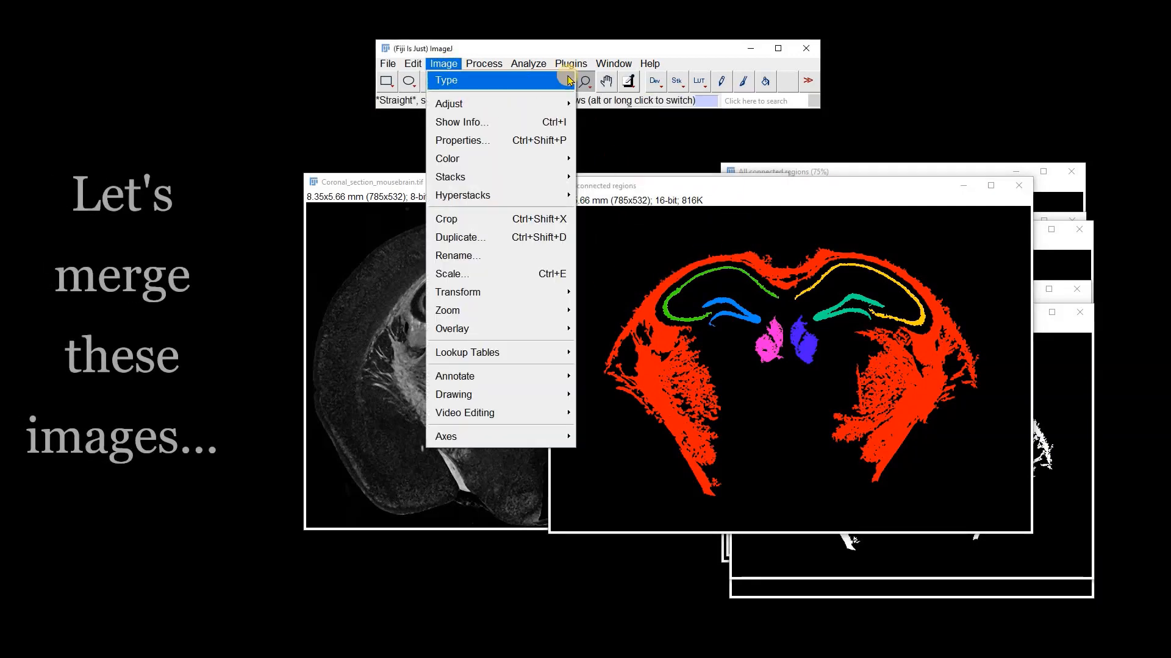
pyautogui.click(604, 79)
pyautogui.click(443, 63)
pyautogui.moveTo(531, 162)
pyautogui.click(640, 209)
pyautogui.click(712, 295)
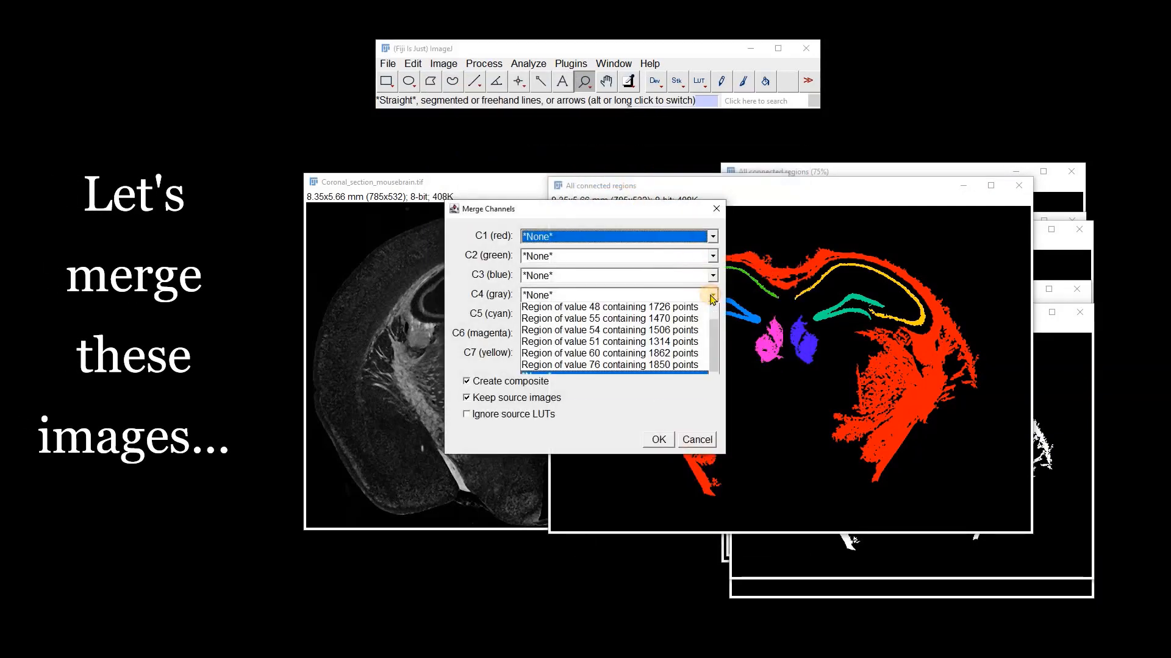
pyautogui.click(695, 309)
pyautogui.click(712, 315)
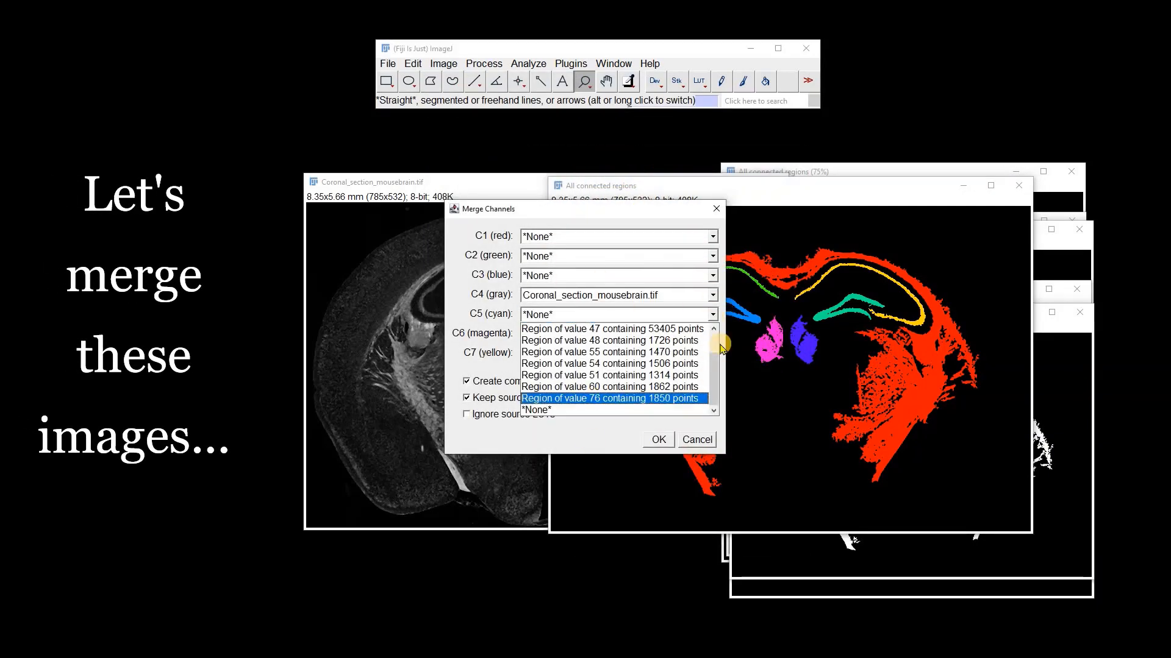
pyautogui.click(608, 354)
pyautogui.click(659, 439)
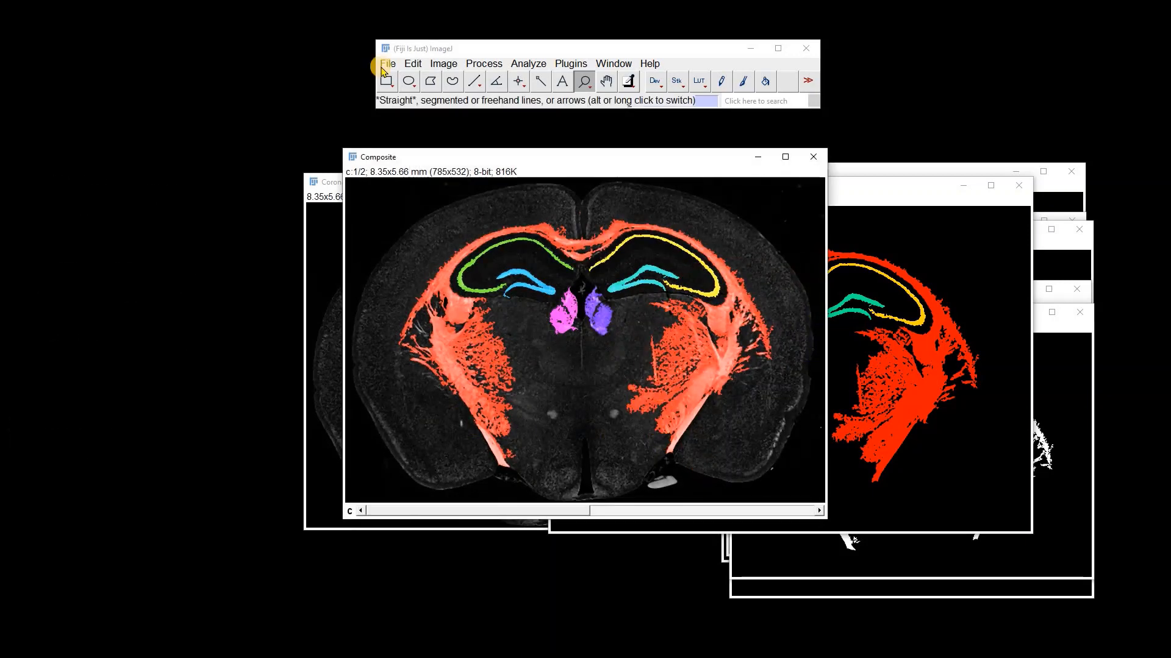
# Close all open images without saving the changes.
pyautogui.click(387, 64)
pyautogui.click(410, 230)
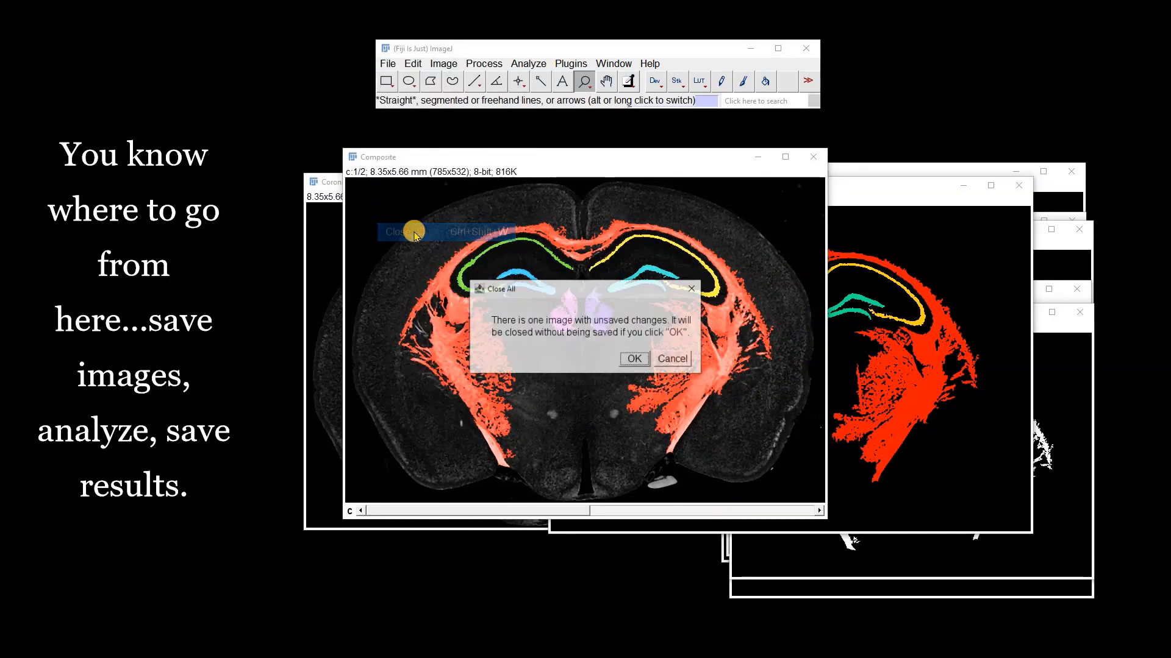
pyautogui.click(635, 360)
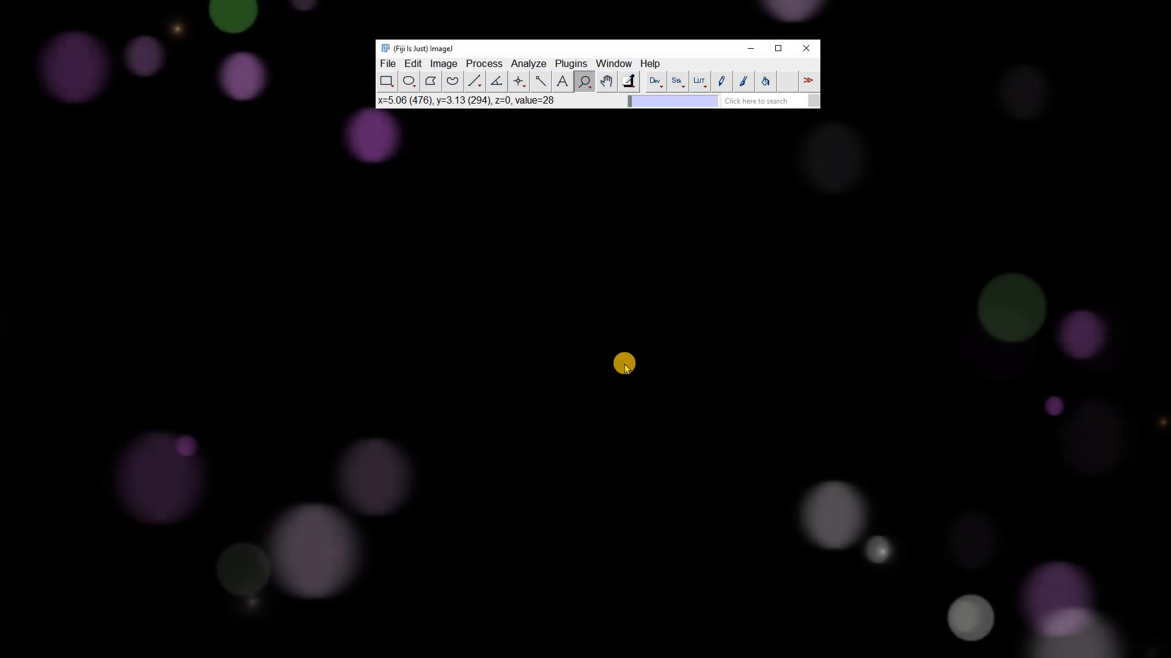